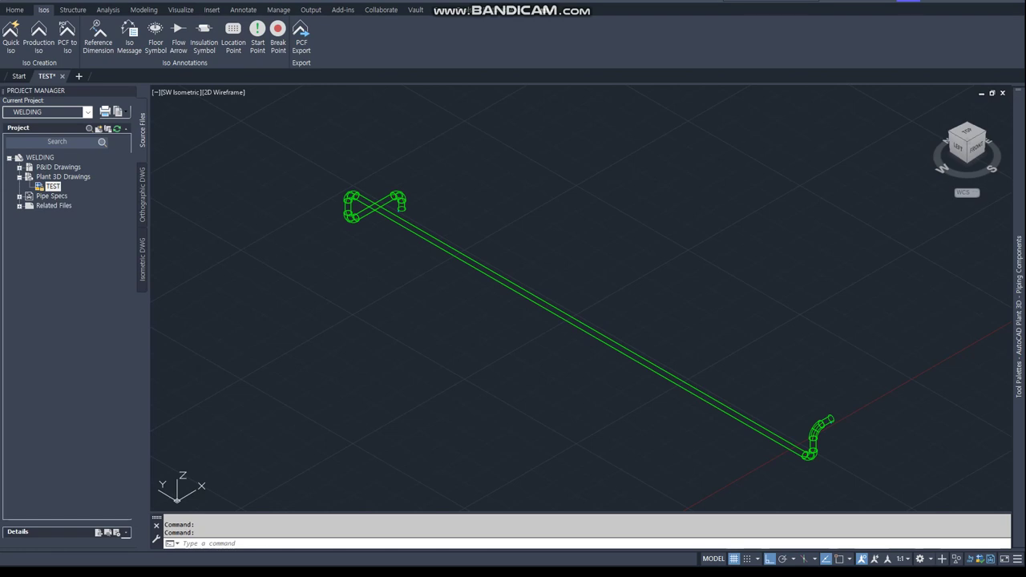
Copy the PLANTWELDDISPLAY setting name from the welding notes
key(alt+Tab)
drag(99, 187, 182, 186)
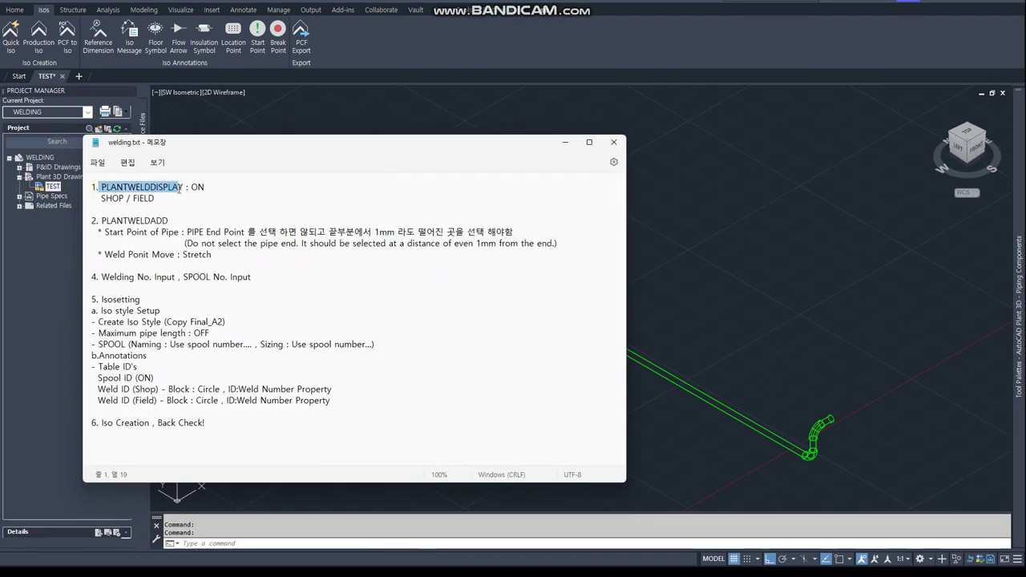
click(166, 187)
drag(102, 187, 183, 187)
key(ctrl+c)
key(alt+Tab)
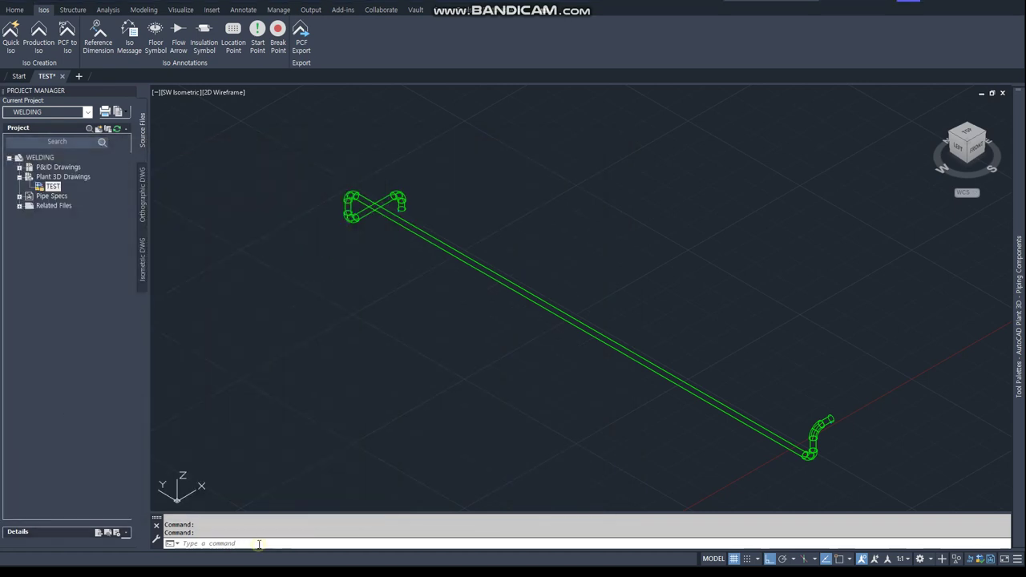
Turn PLANTWELDDISPLAY on and regenerate so the welds on line P1001A appear
key(ctrl+v)
key(Return)
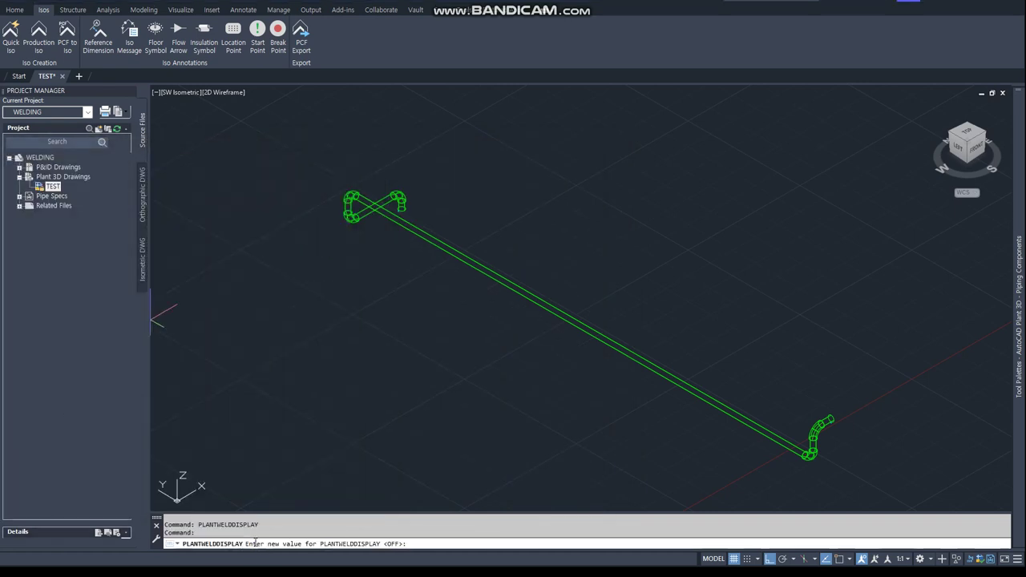
key(Return)
scroll(350, 201, up, 3)
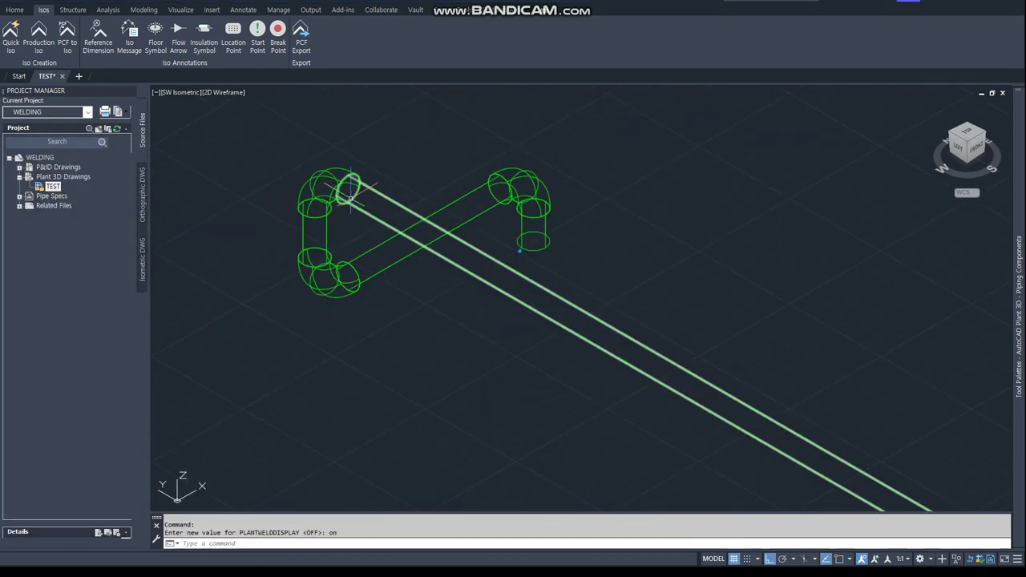
scroll(350, 198, up, 2)
key(Return)
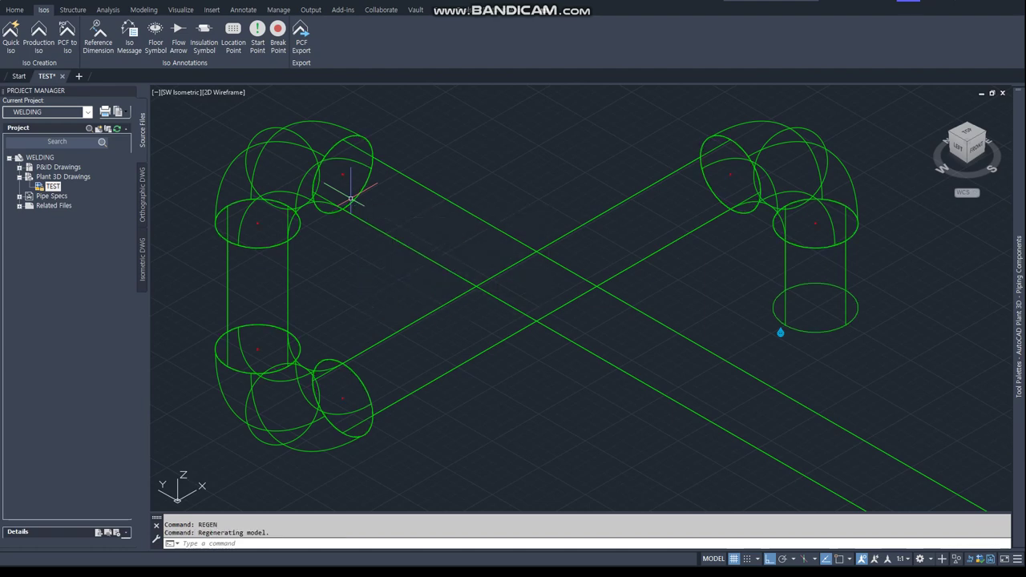
scroll(349, 194, up, 3)
scroll(329, 192, up, 2)
scroll(314, 199, down, 5)
scroll(451, 229, up, 1)
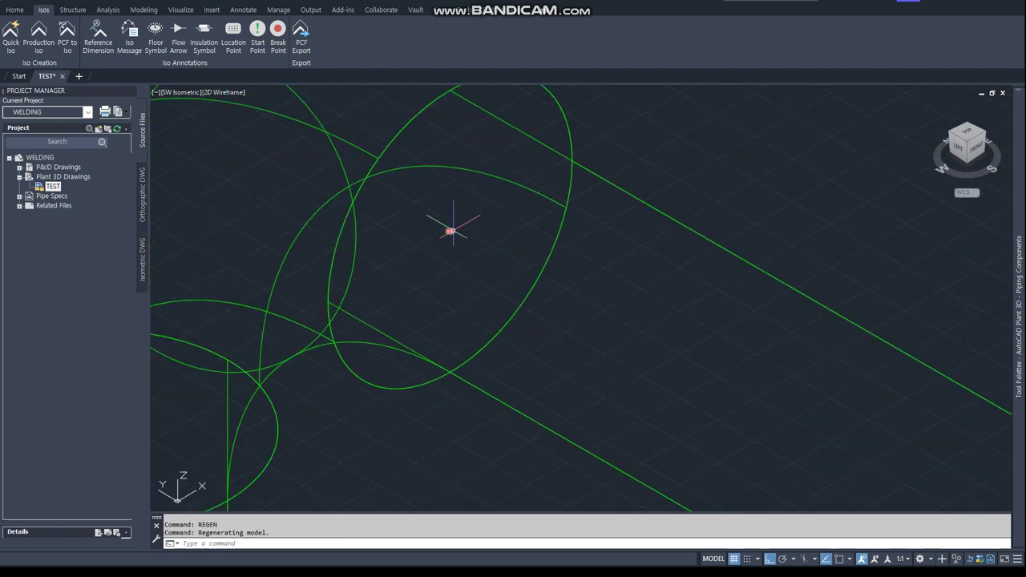
Change the weld connector's Shop/Field property to FIELD
right_click(451, 229)
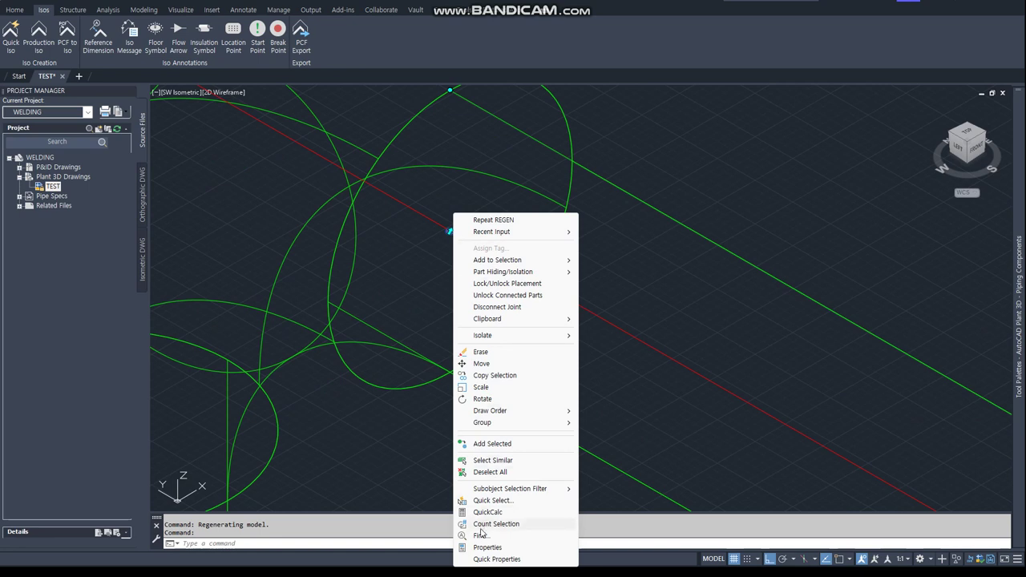
click(533, 547)
scroll(899, 475, down, 4)
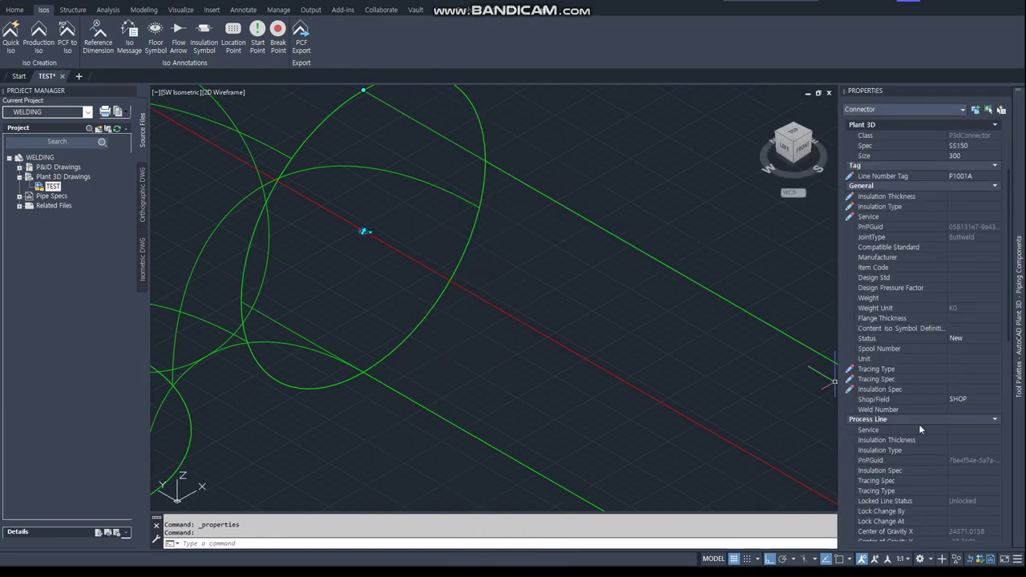
click(964, 398)
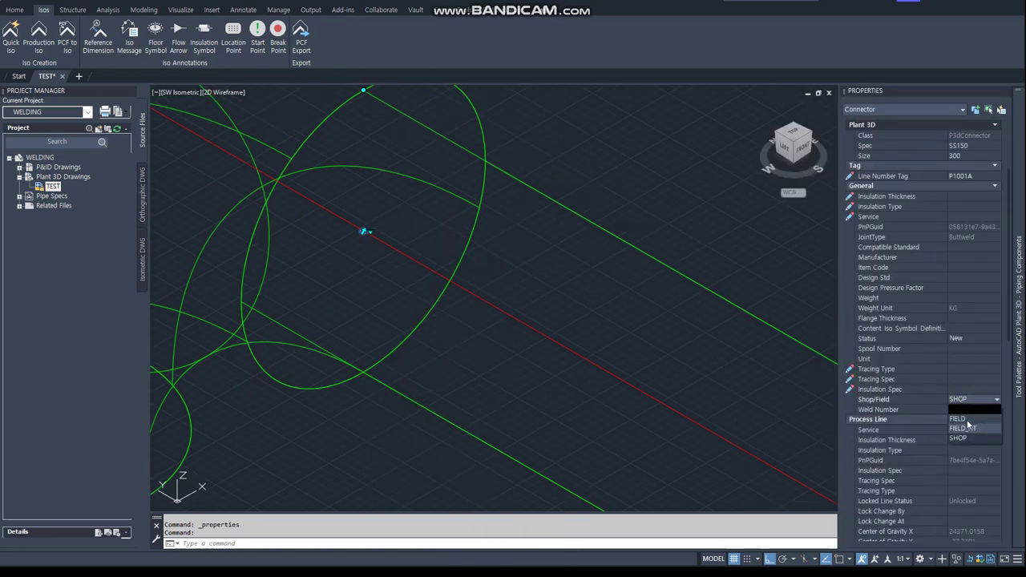
click(966, 419)
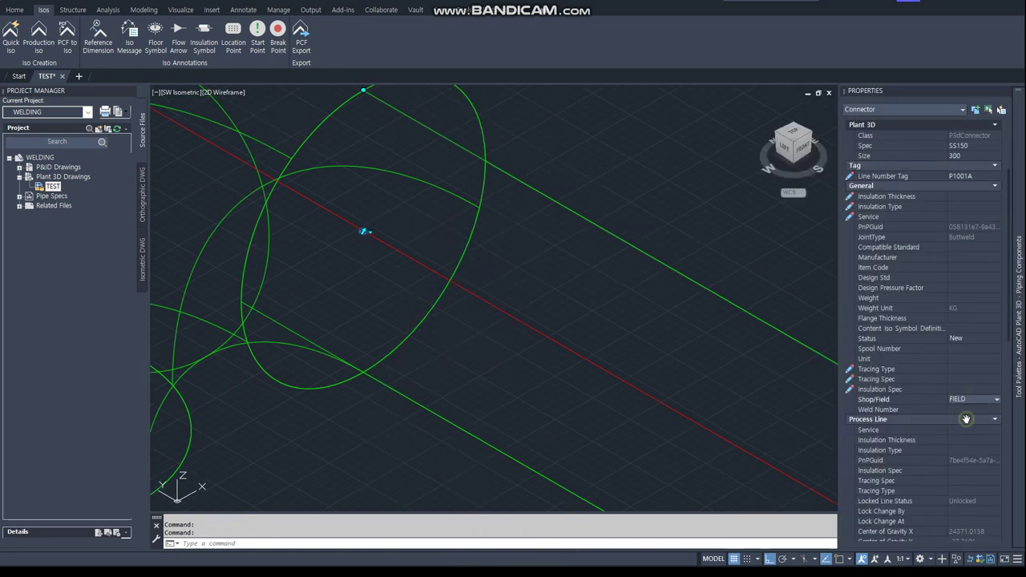
click(513, 247)
key(Escape)
Regenerate, then set the weld connector's Shop/Field property back to SHOP
scroll(358, 230, up, 4)
text(REGEN)
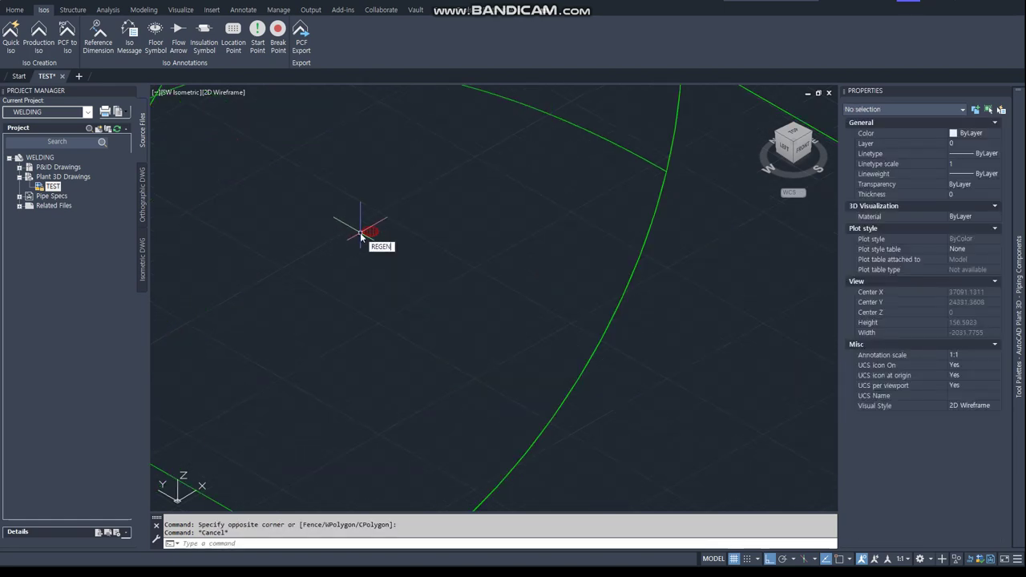
key(Return)
scroll(402, 226, down, 5)
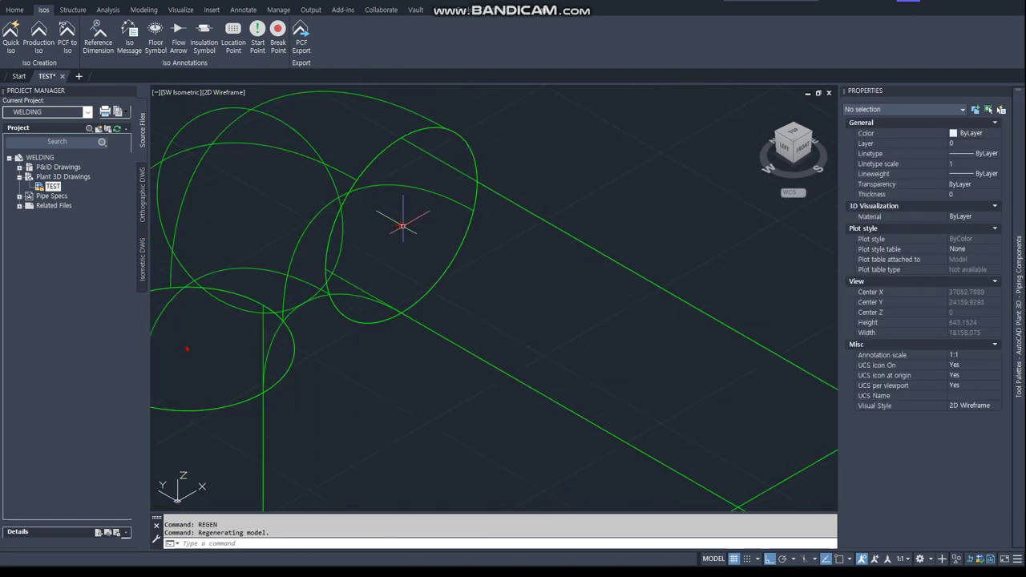
scroll(402, 226, up, 4)
click(385, 216)
scroll(937, 417, down, 3)
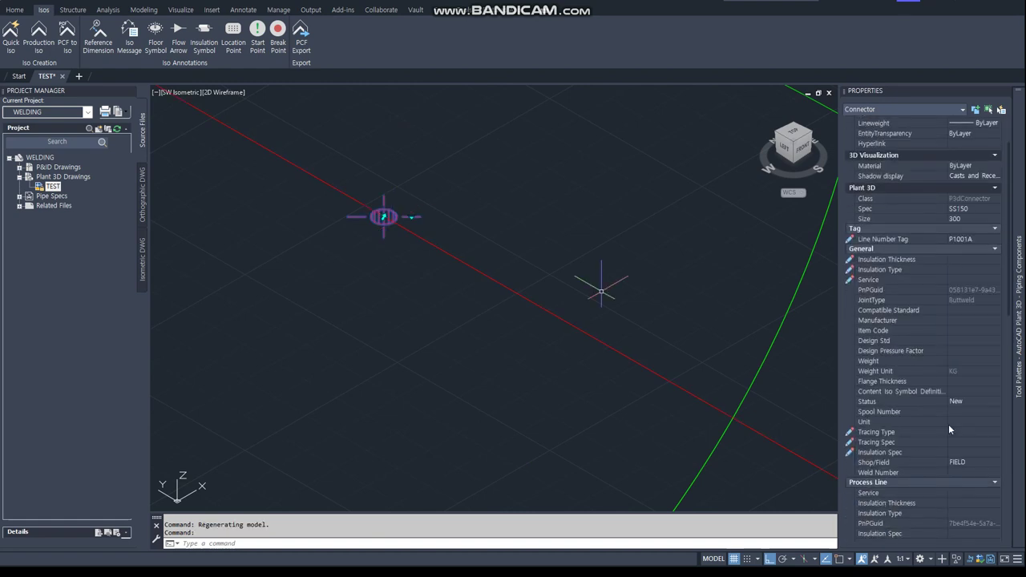
click(973, 462)
click(965, 503)
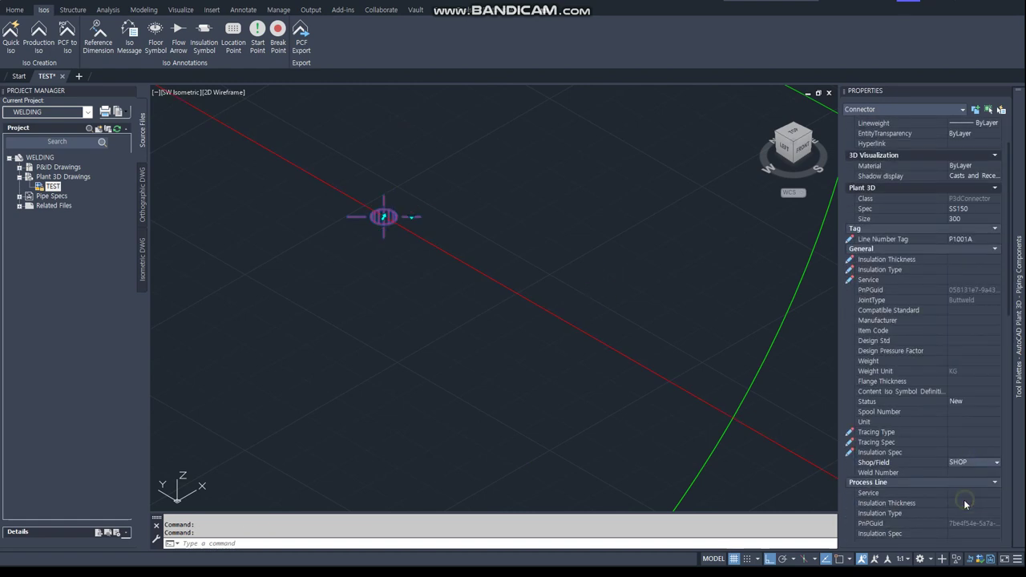
key(Escape)
key(Escape)
text(REGE)
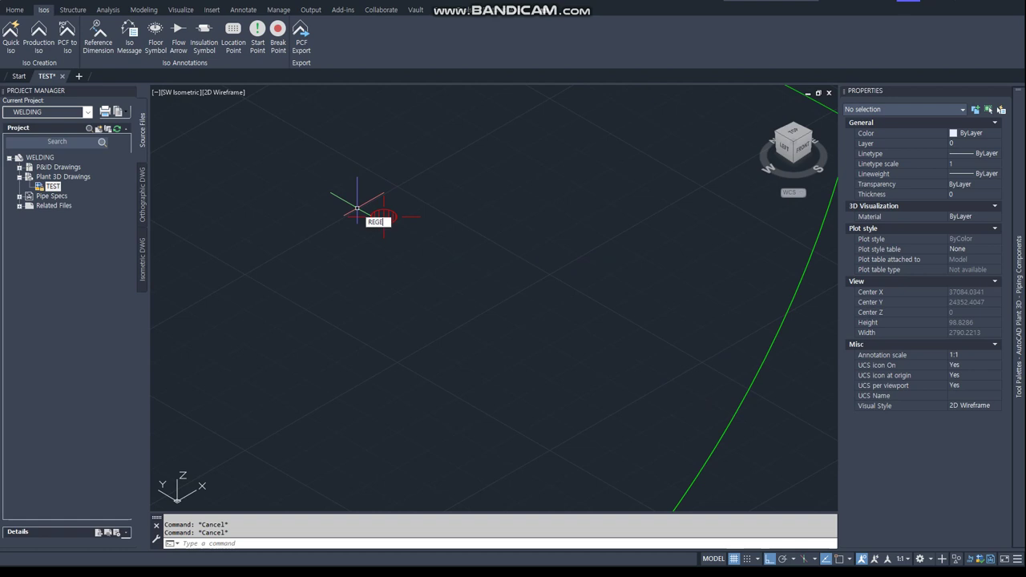
Regenerate the model and switch back to the welding notes
text(N)
key(Return)
scroll(417, 245, down, 6)
scroll(433, 259, down, 3)
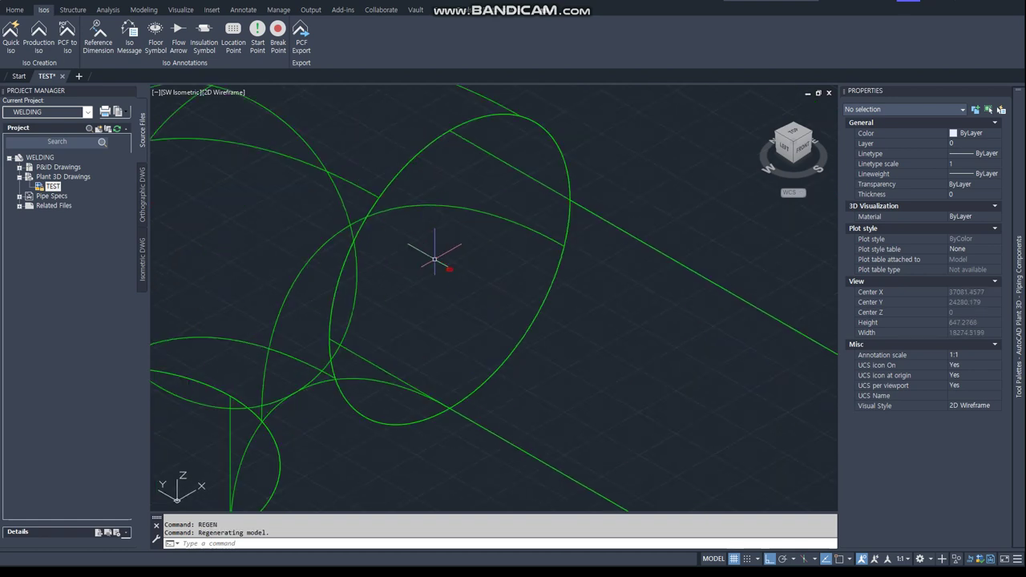
scroll(433, 258, up, 3)
key(alt+Tab)
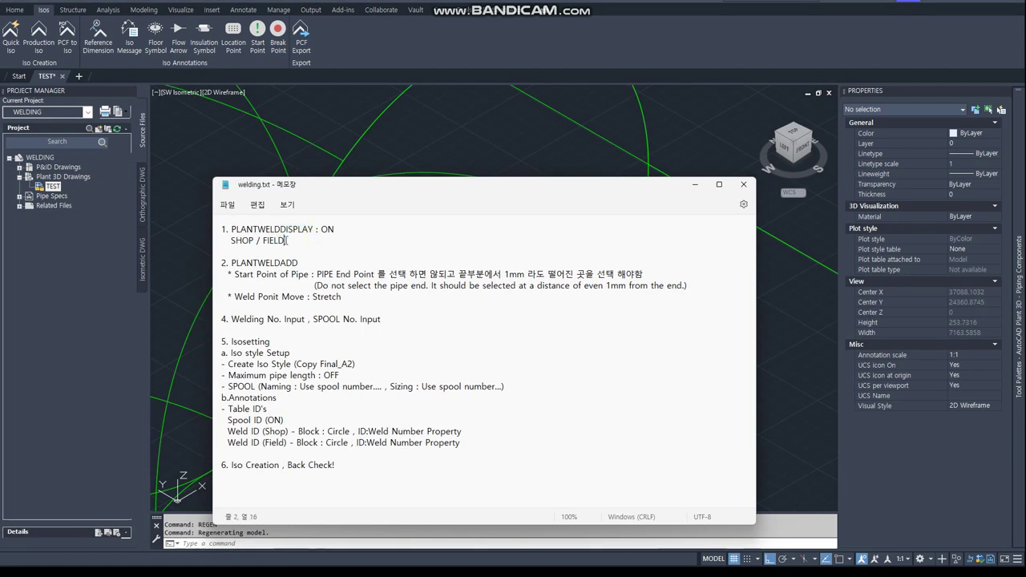
Review the SHOP/FIELD and PLANTWELDADD notes in welding.txt, then return to the model
drag(286, 240, 231, 240)
click(294, 243)
drag(307, 265, 214, 266)
key(alt+Tab)
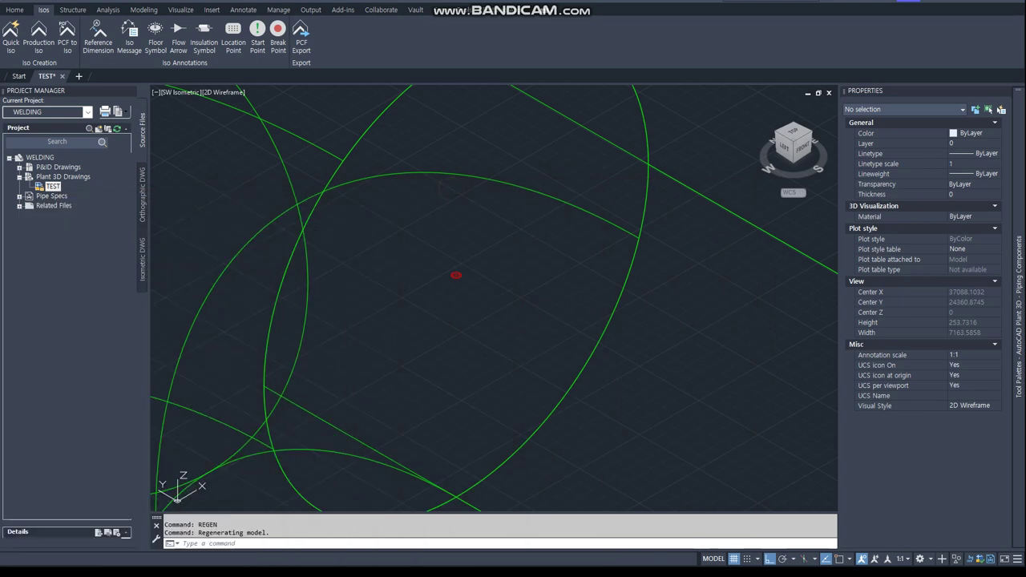
scroll(556, 309, down, 5)
scroll(556, 310, down, 5)
scroll(614, 315, up, 3)
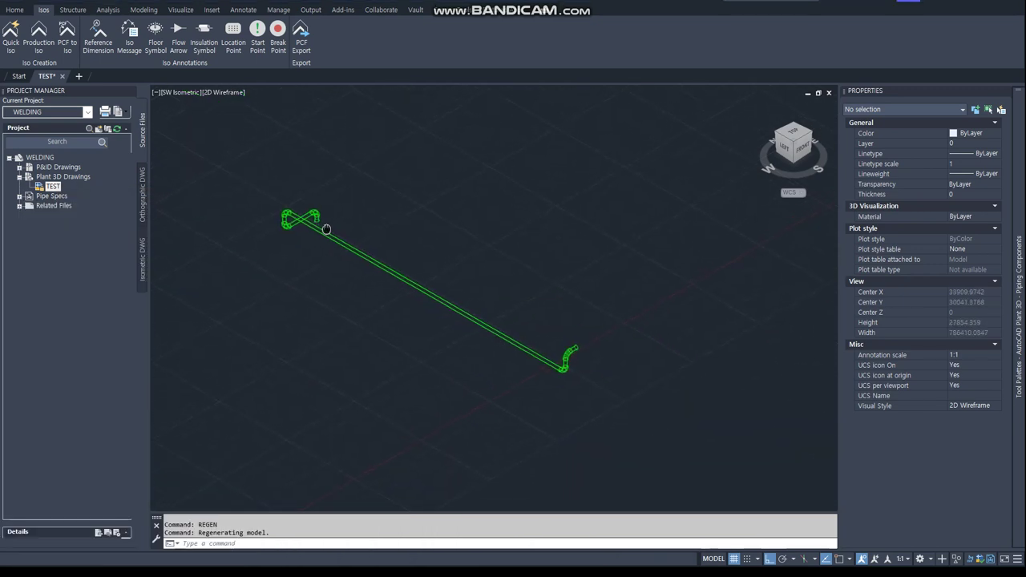
scroll(327, 227, up, 2)
Create a Final_A2 production isometric for line P1001A
click(39, 36)
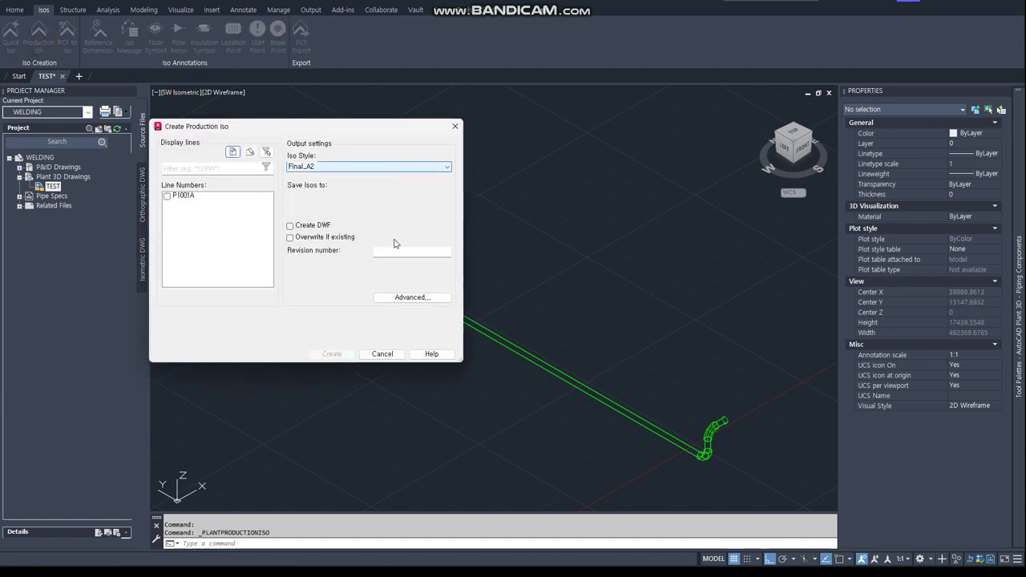
click(408, 297)
click(572, 240)
click(573, 240)
click(584, 410)
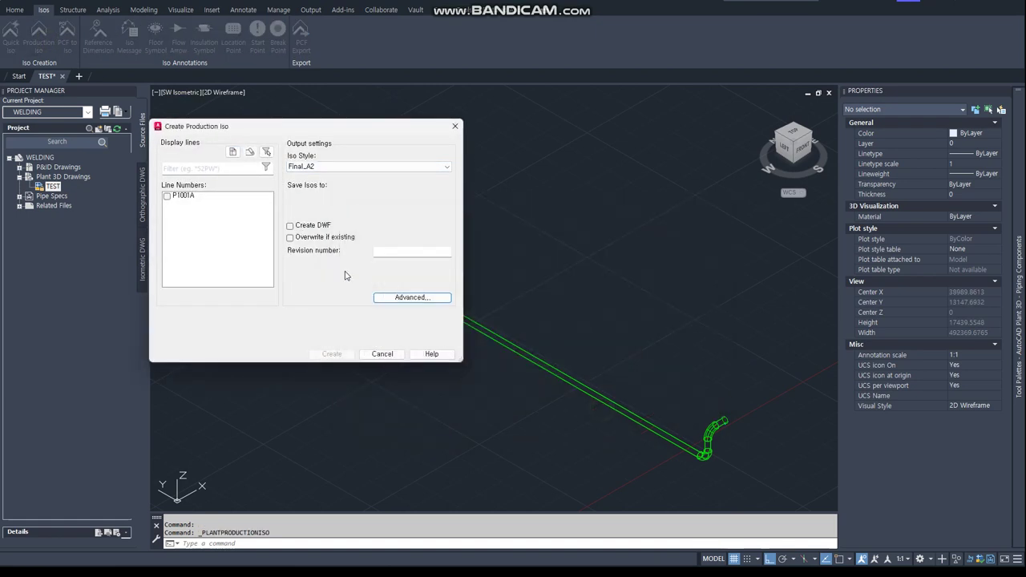
click(167, 195)
click(330, 353)
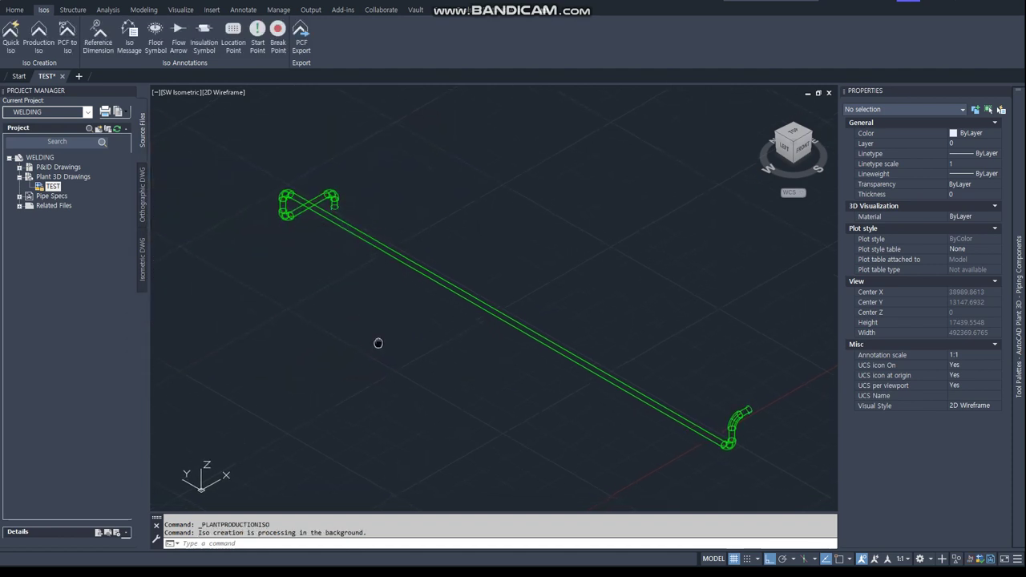
Open the generated P1001A isometric drawing from the creation details
middle_drag(357, 350, 381, 338)
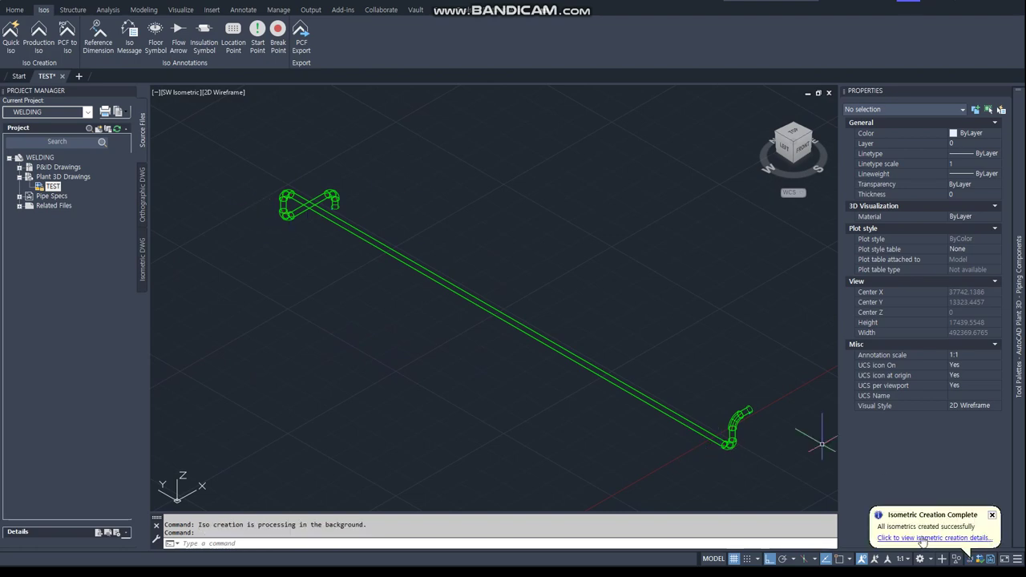
click(923, 537)
click(319, 369)
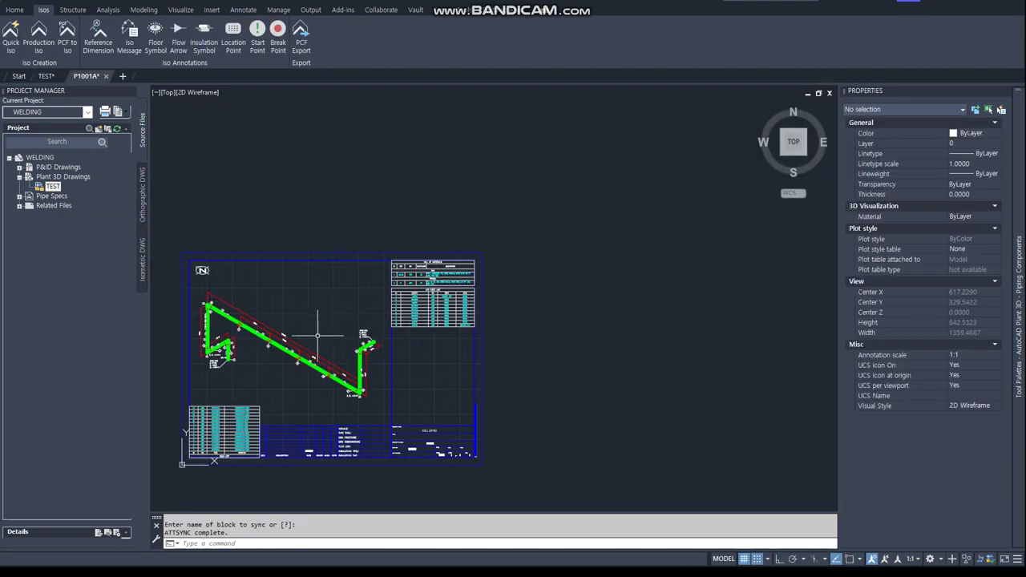
scroll(213, 364, up, 4)
scroll(503, 383, up, 5)
scroll(332, 309, down, 2)
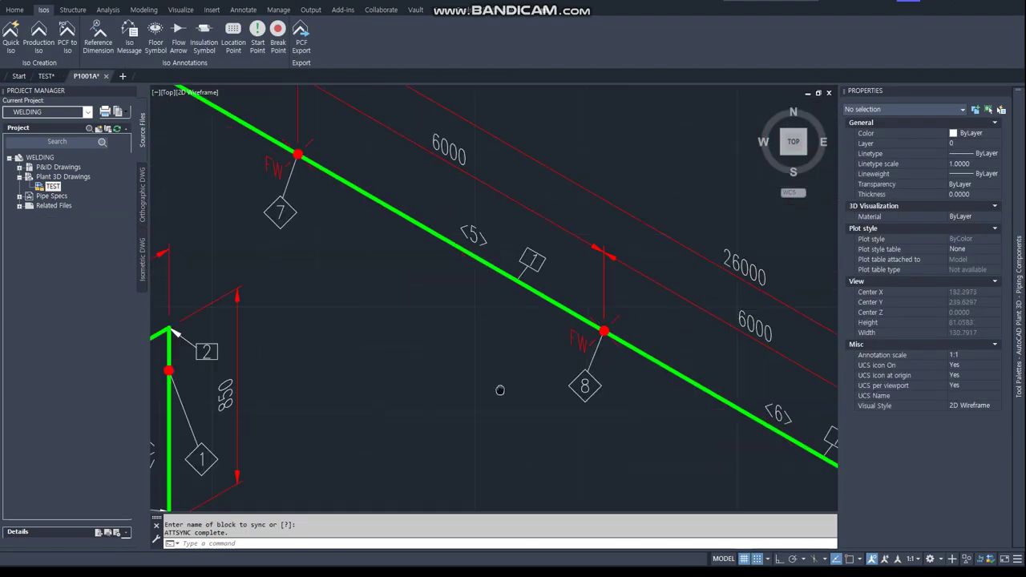
middle_drag(410, 165, 469, 206)
scroll(469, 206, down, 3)
middle_drag(757, 387, 537, 344)
scroll(591, 305, down, 3)
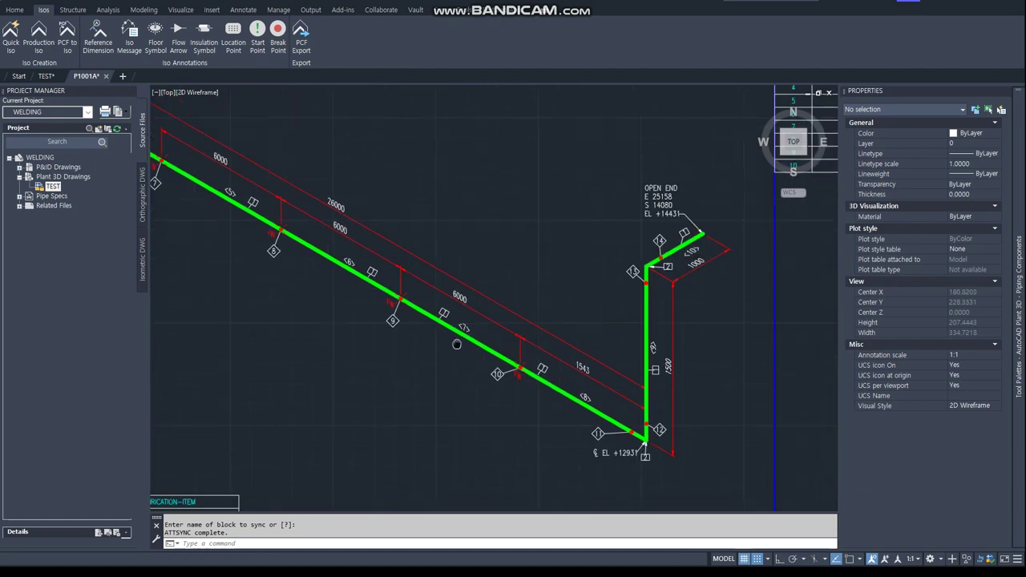
scroll(634, 252, down, 1)
scroll(687, 249, down, 2)
middle_drag(580, 256, 551, 308)
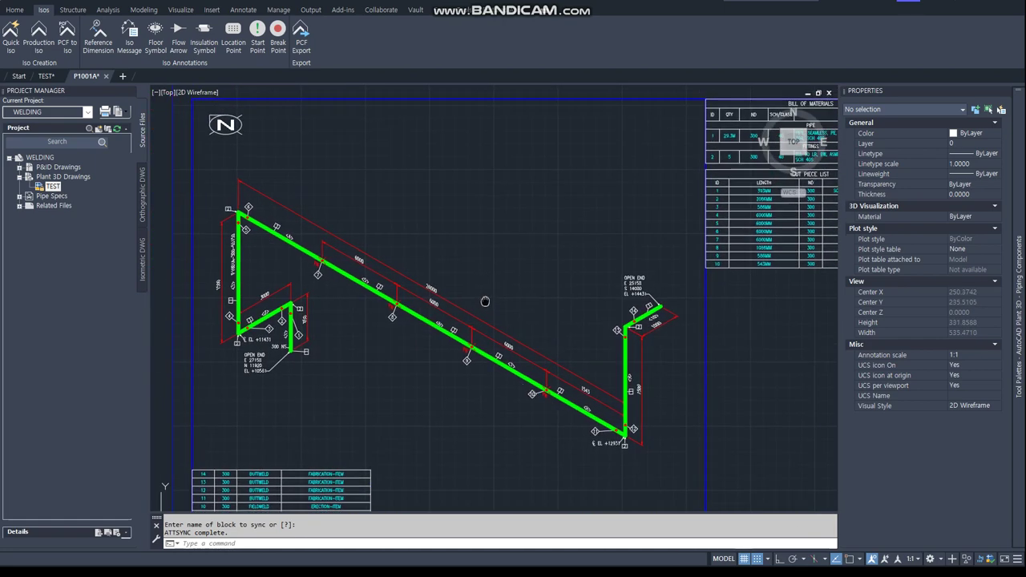
middle_drag(482, 286, 481, 303)
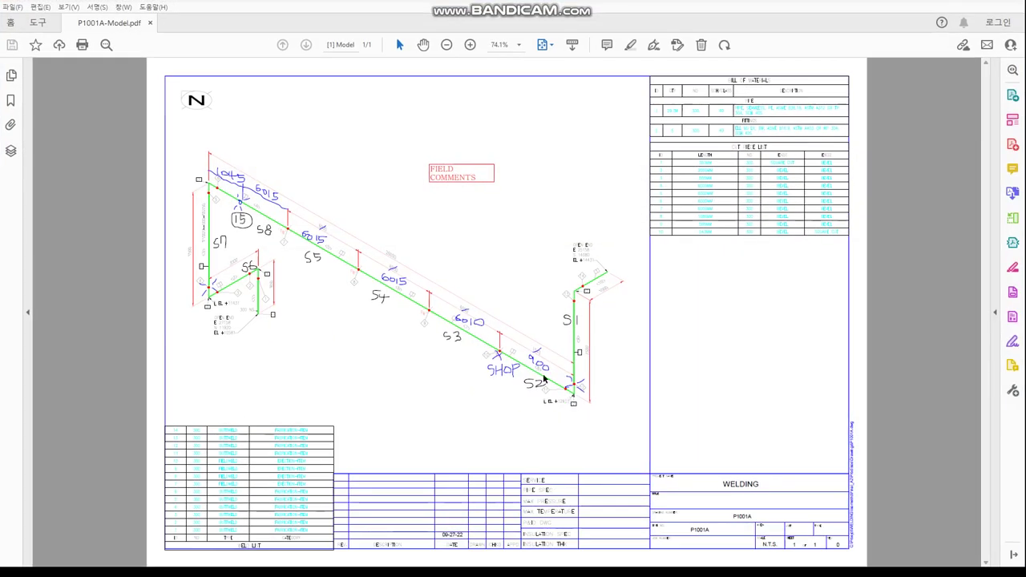
Review the S6 to S8 spool and weld markups in P1001A-Model.pdf, then shrink the Reader window
ctrl+scroll(563, 335, up, 2)
ctrl+scroll(593, 367, up, 1)
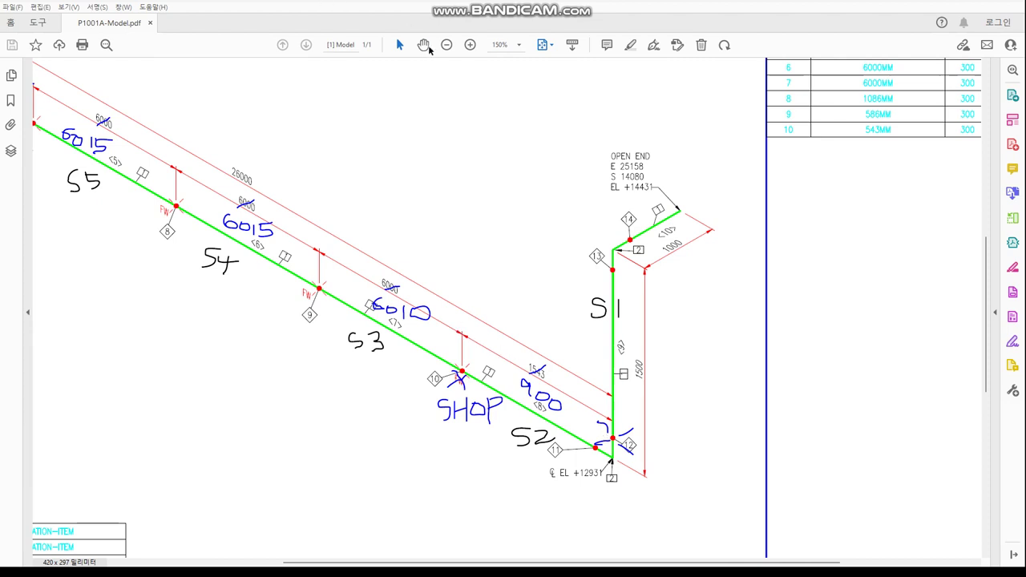
drag(401, 296, 679, 431)
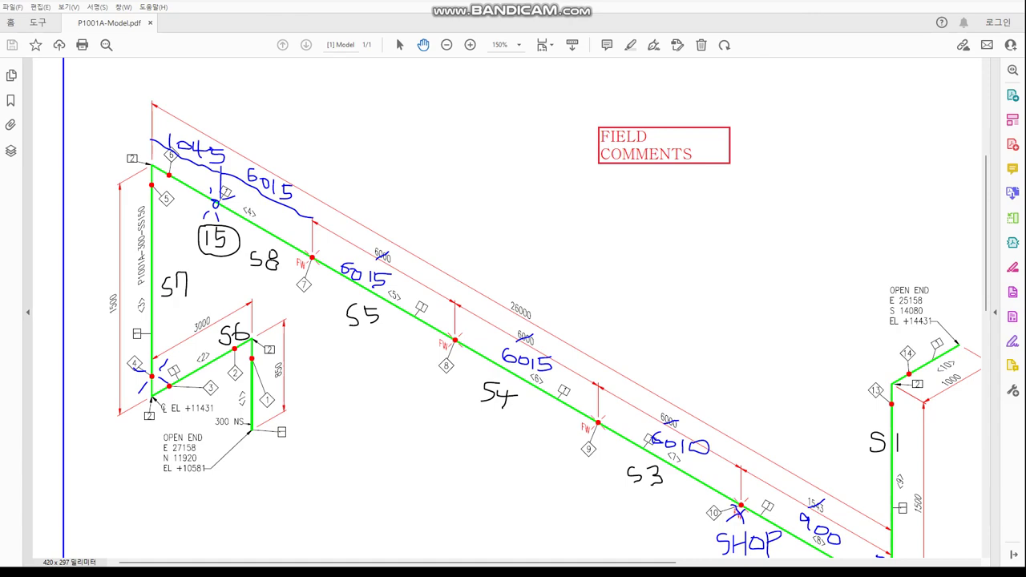
key(super+d)
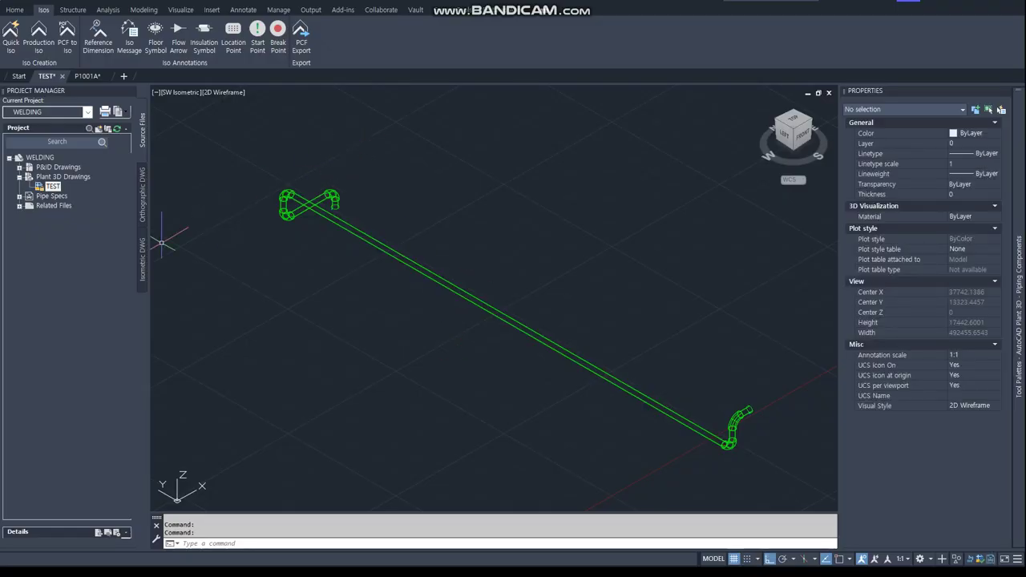
key(alt+Tab)
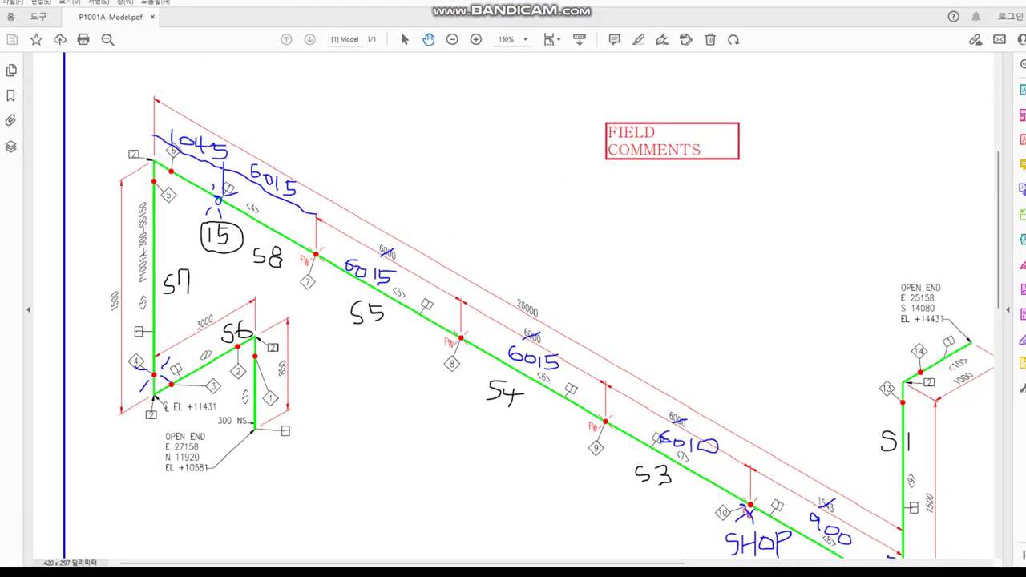
mouse_move(367, 2)
mouse_down()
mouse_move(367, 147)
mouse_move(0, 120)
mouse_up()
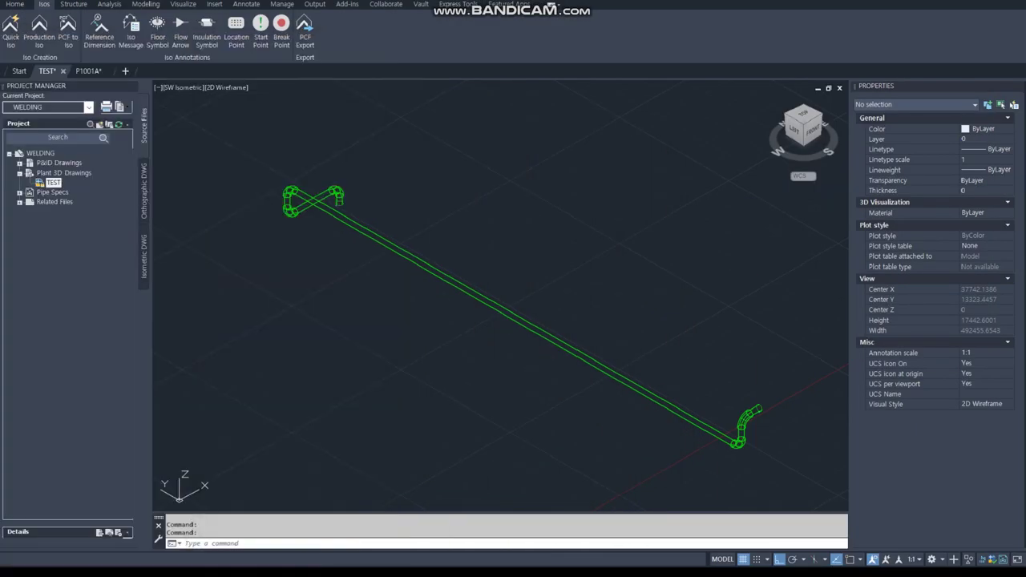
Check the weld start point note and the marked-up pipe run, then return to the model
middle_drag(444, 367, 447, 346)
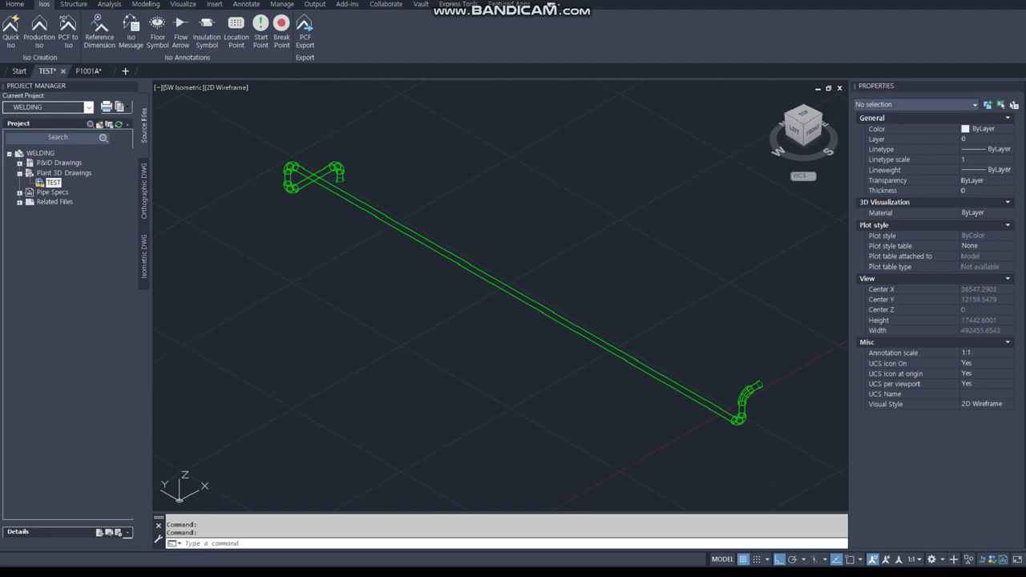
key(alt+Tab)
mouse_move(211, 238)
mouse_down()
mouse_move(139, 244)
mouse_move(528, 249)
mouse_up()
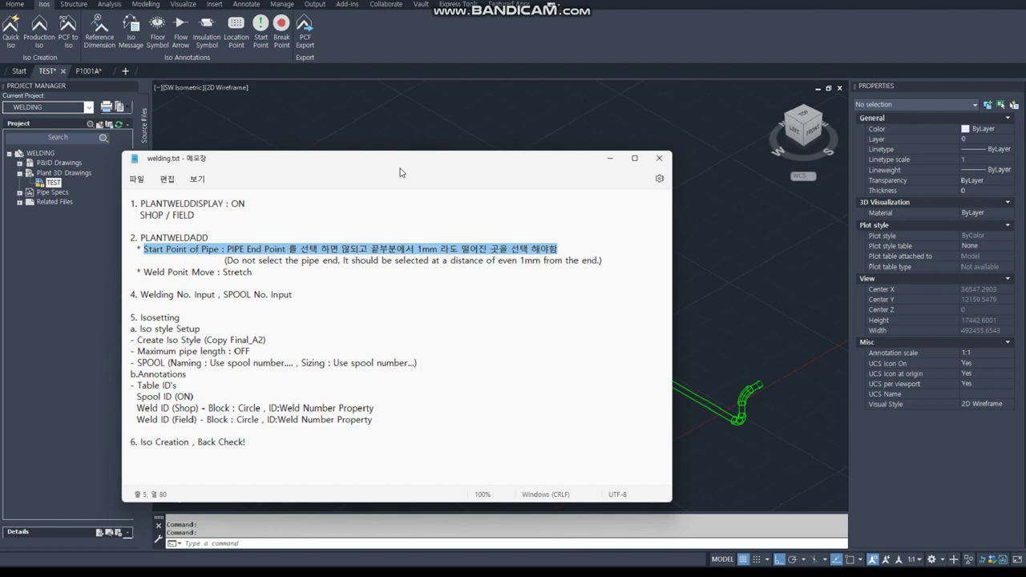
key(alt+Tab)
key(alt+Tab)
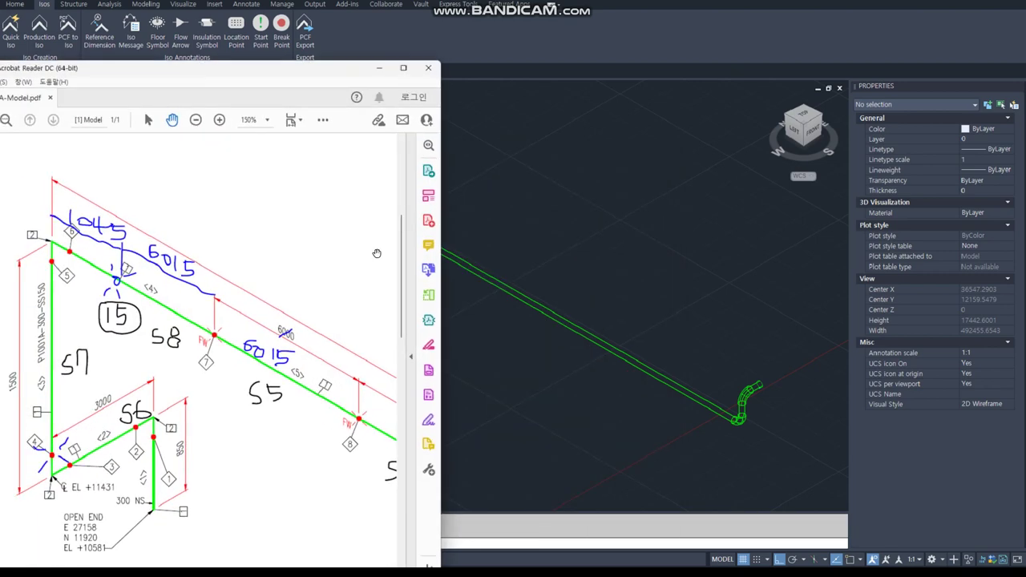
scroll(246, 442, down, 1)
scroll(246, 442, down, 1)
drag(353, 498, 246, 441)
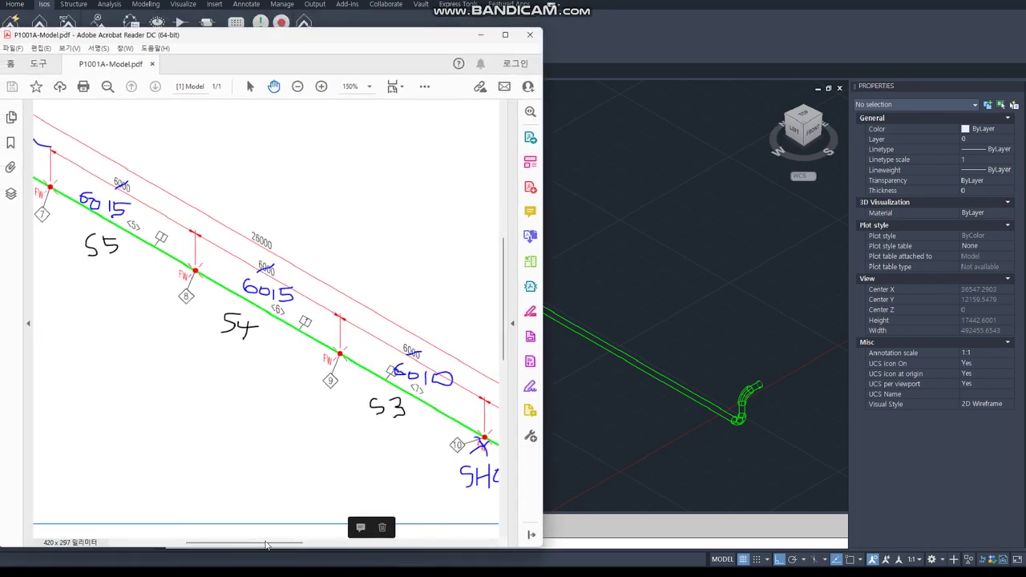
drag(268, 545, 362, 545)
scroll(253, 418, down, 2)
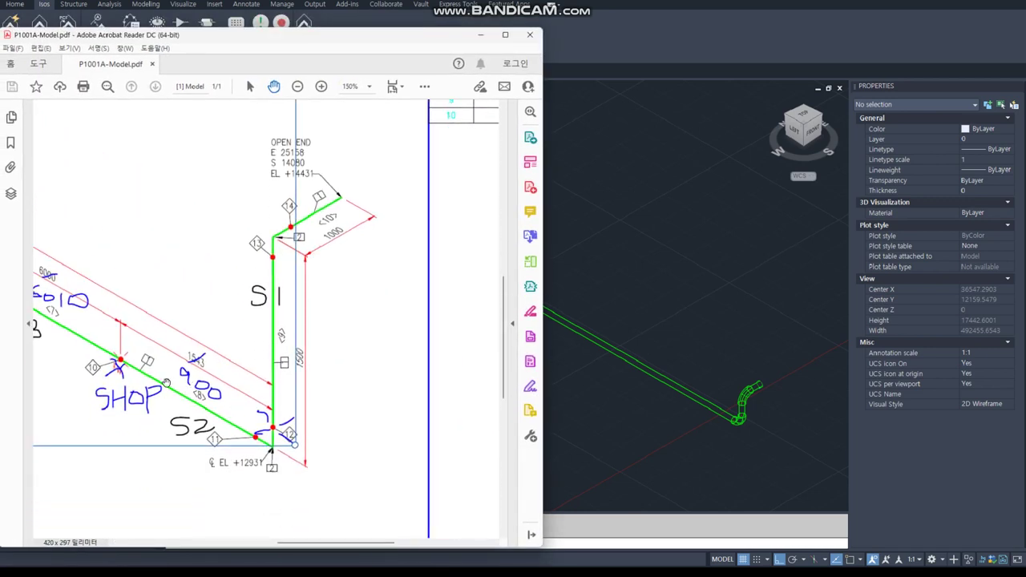
click(480, 35)
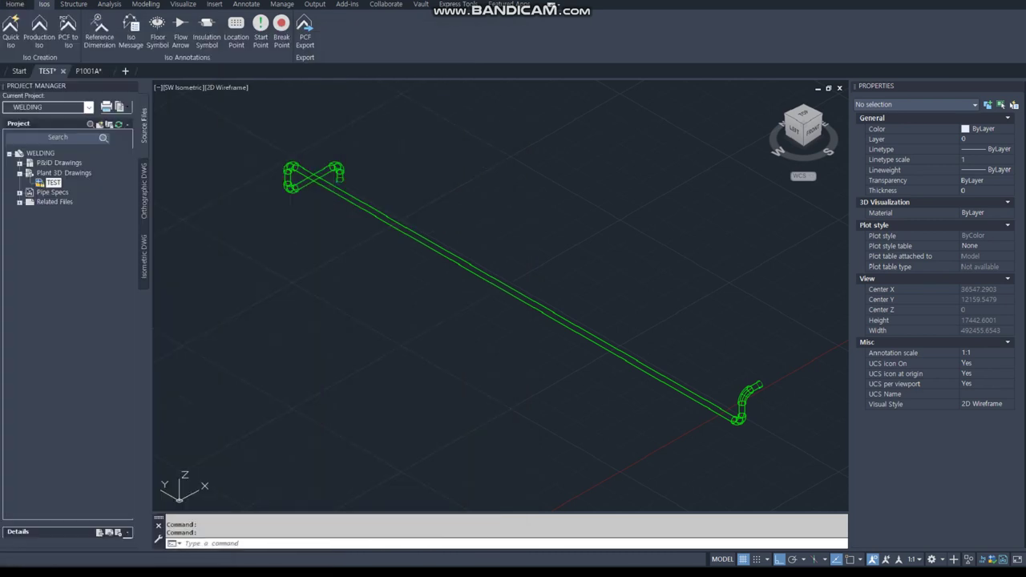
text(L)
Draw a reference line from the pipe's bottom end node, then switch to Top view
key(Return)
text(nod)
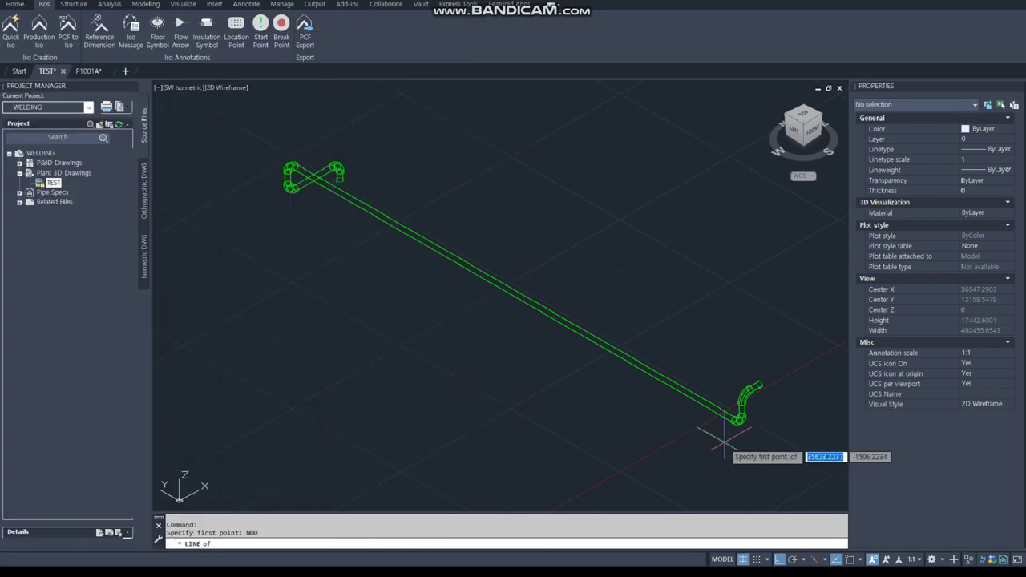
key(Return)
click(737, 418)
key(Escape)
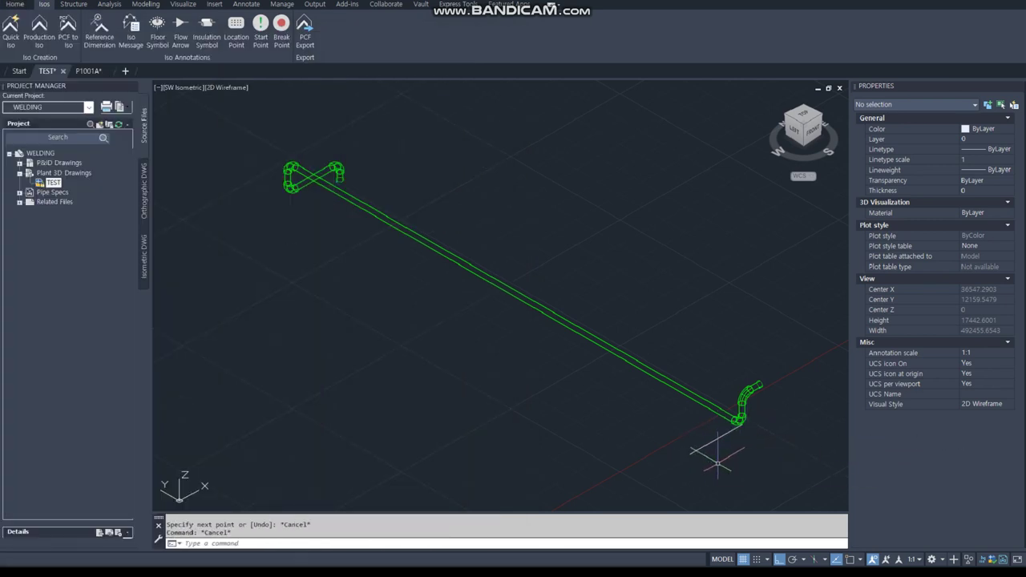
text(PLan)
key(Return)
key(Return)
Move the reference line 900 up the vertical pipe
text(m)
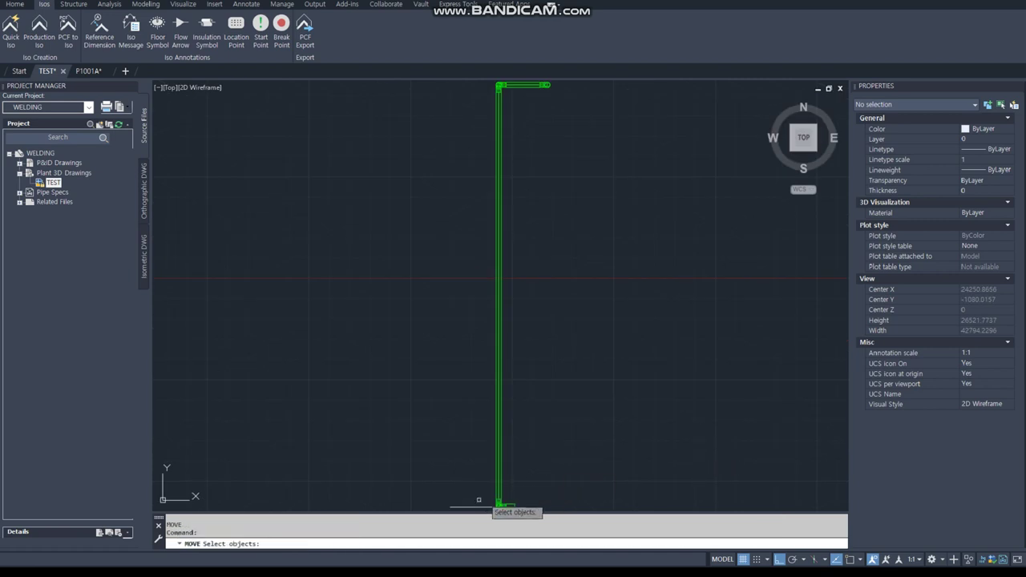
key(Return)
click(471, 508)
key(Return)
click(473, 506)
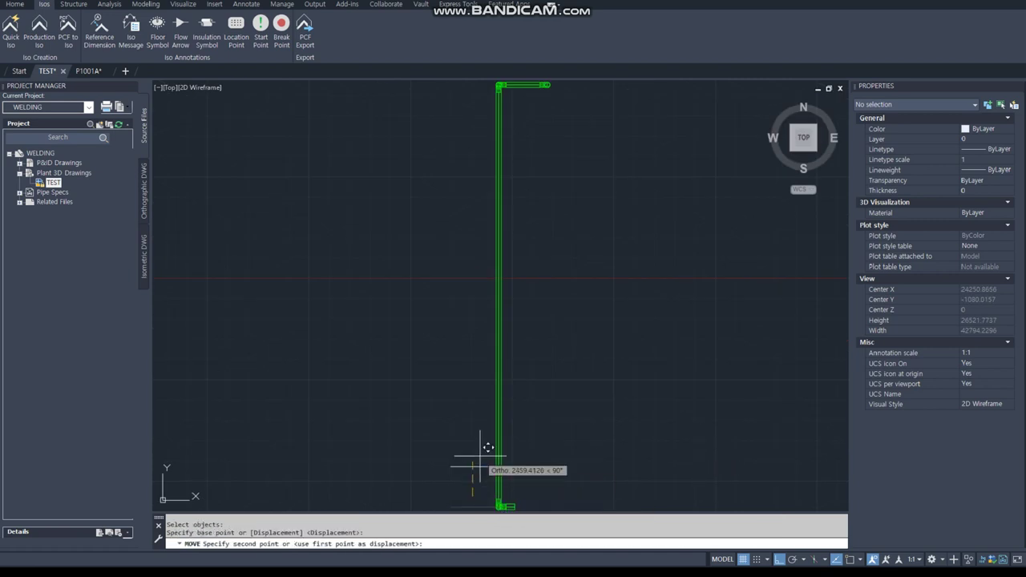
text(900)
key(Return)
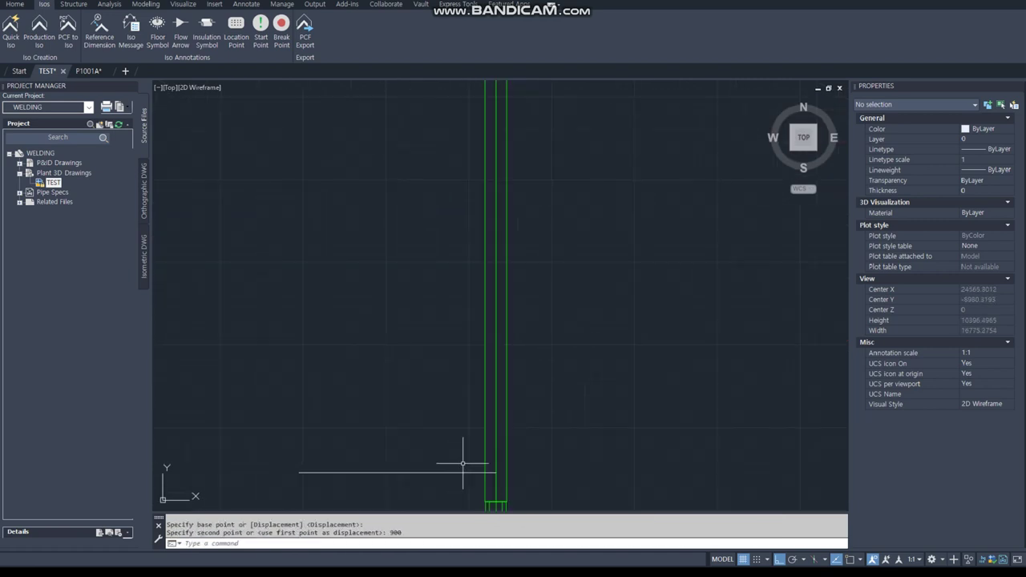
click(501, 433)
Autoplace welds on the vertical pipe at 6015 distance, starting from the reference line endpoint
right_click(515, 432)
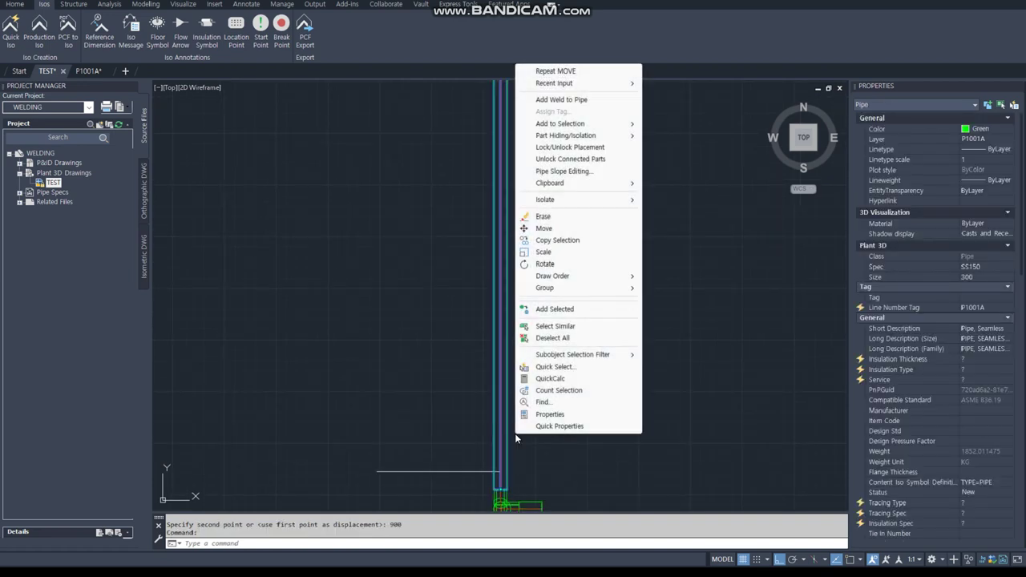
click(561, 97)
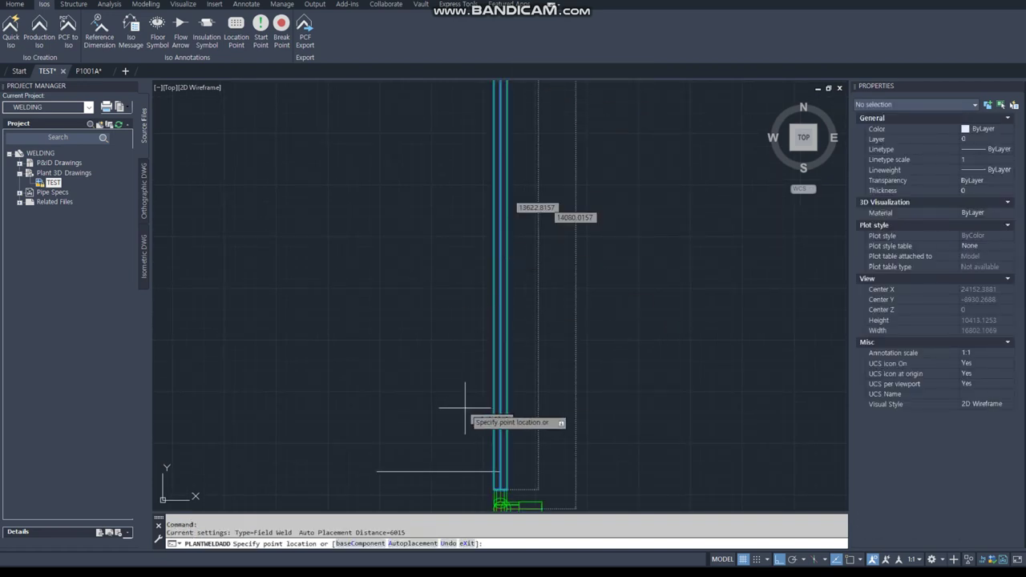
text(A)
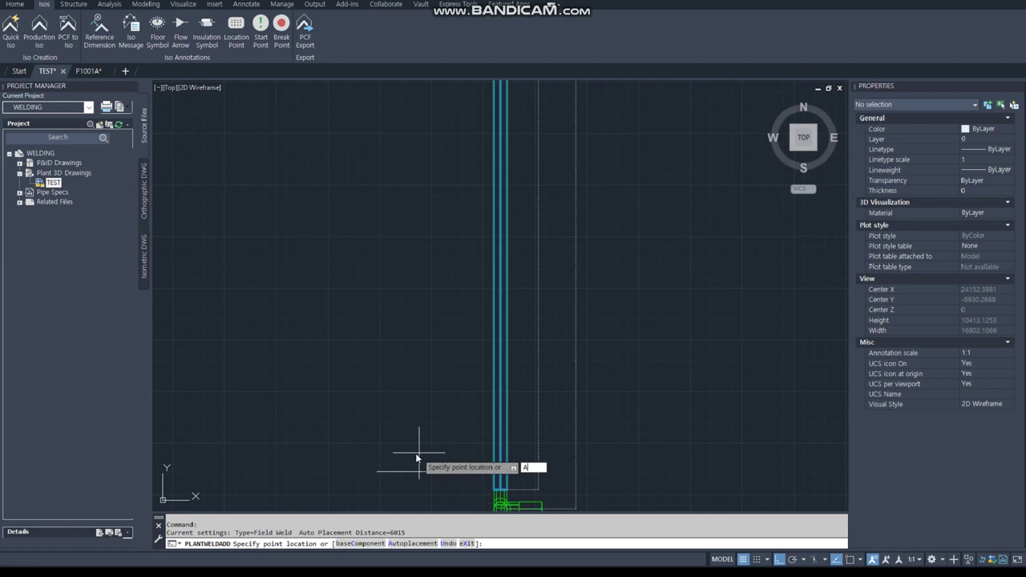
key(Return)
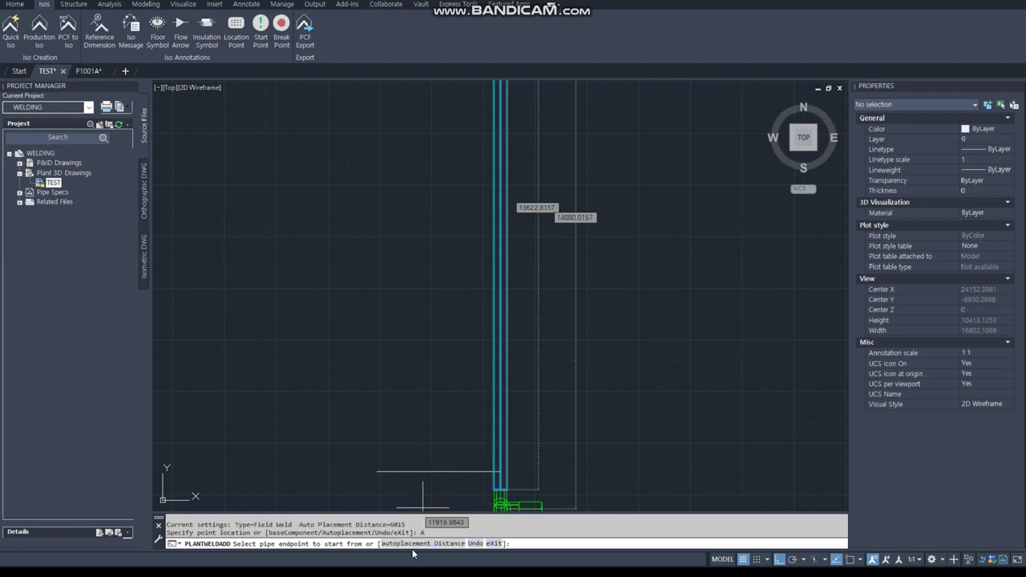
text(D)
key(Return)
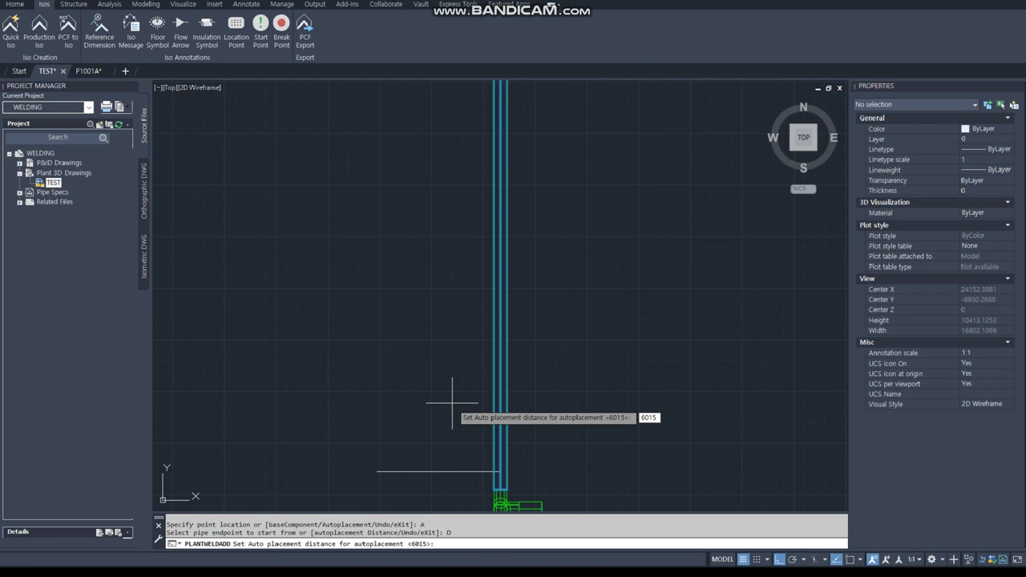
key(Return)
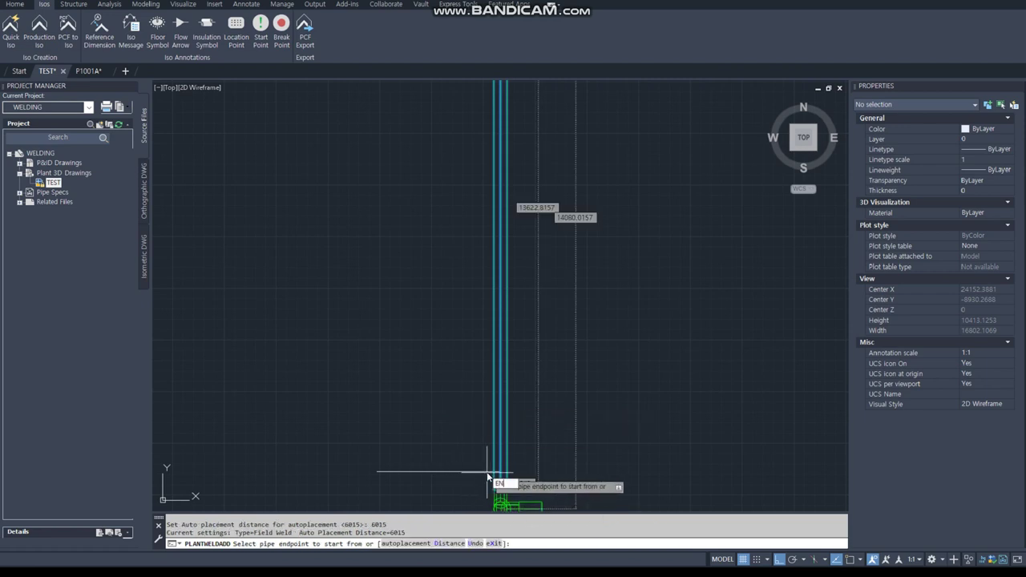
click(487, 477)
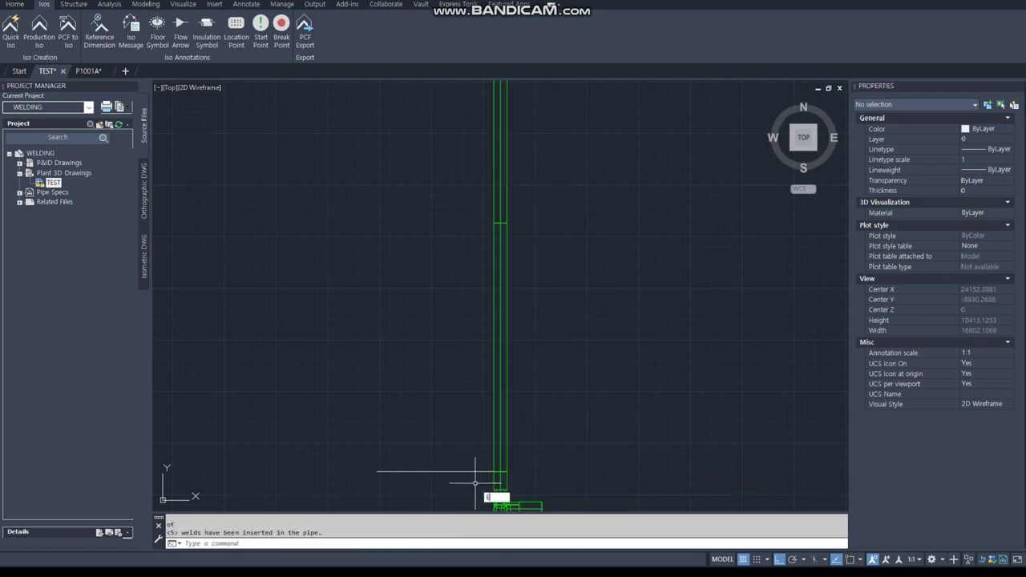
drag(475, 482, 481, 465)
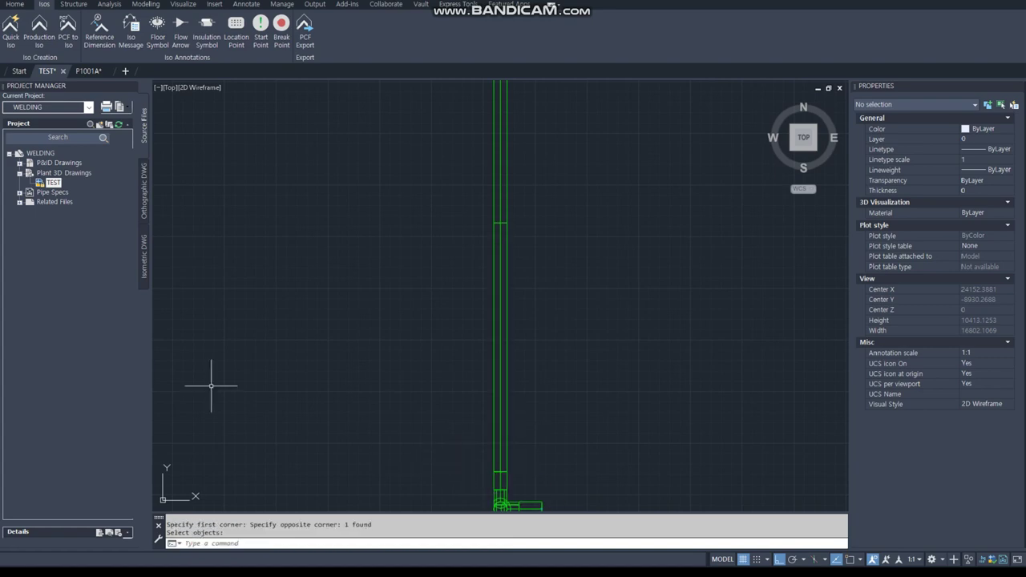
key(alt+Tab)
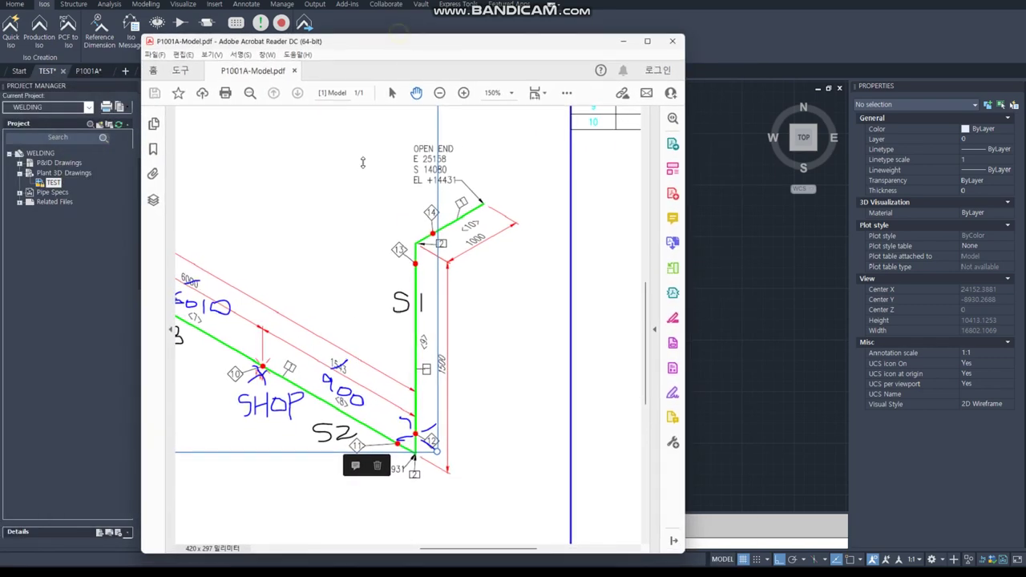
mouse_move(381, 29)
mouse_down()
mouse_move(382, 215)
mouse_move(308, 67)
mouse_up()
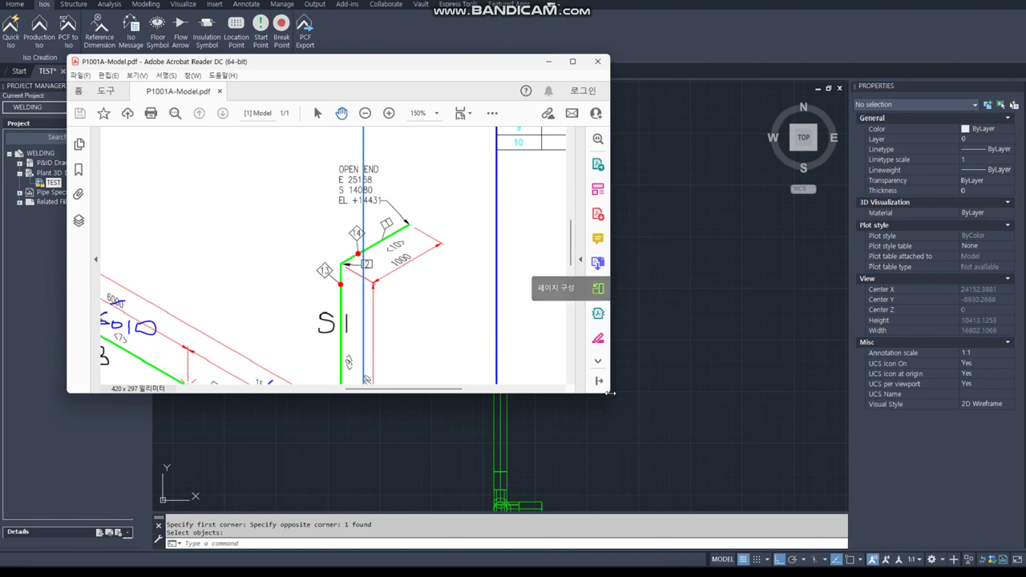
drag(609, 395, 742, 517)
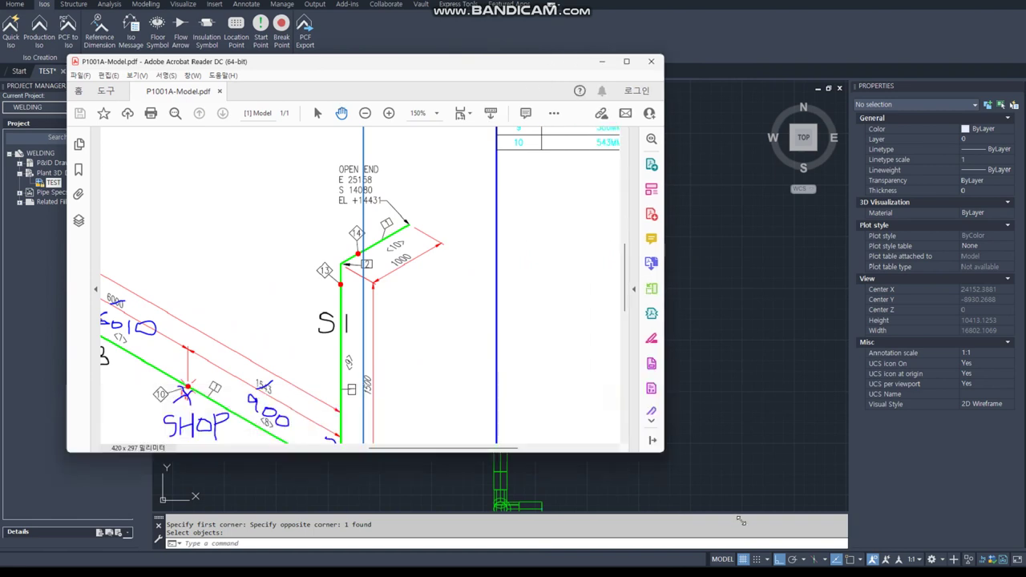
scroll(299, 286, left, 5)
scroll(299, 286, down, 2)
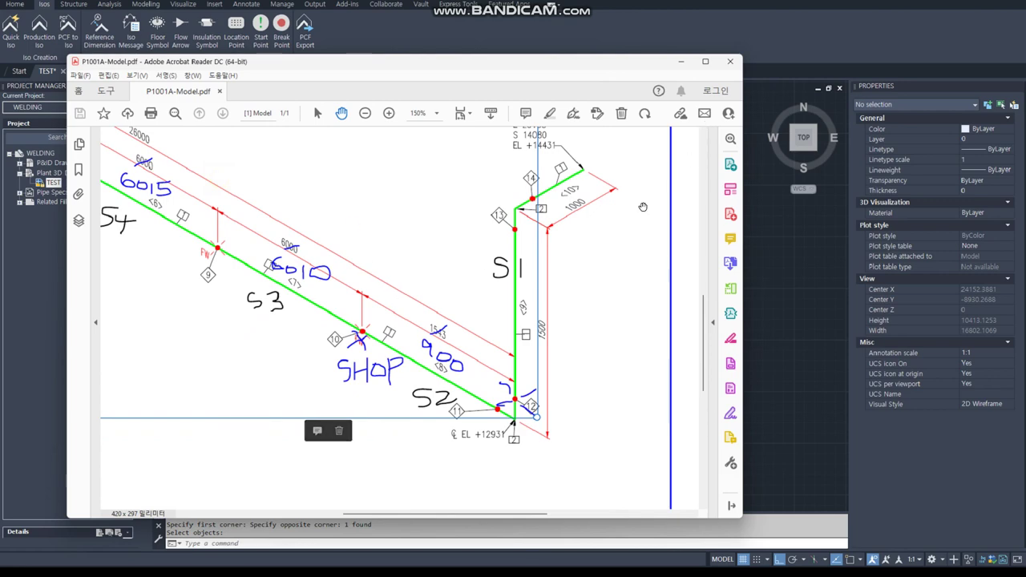
ctrl+scroll(305, 310, down, 2)
ctrl+scroll(305, 310, down, 2)
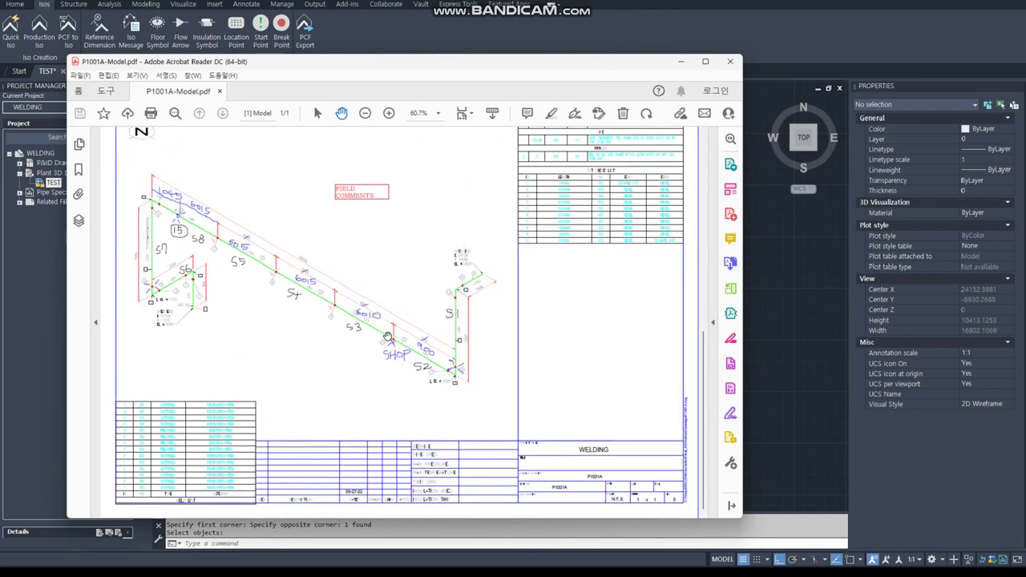
ctrl+scroll(263, 250, up, 3)
drag(265, 249, 367, 340)
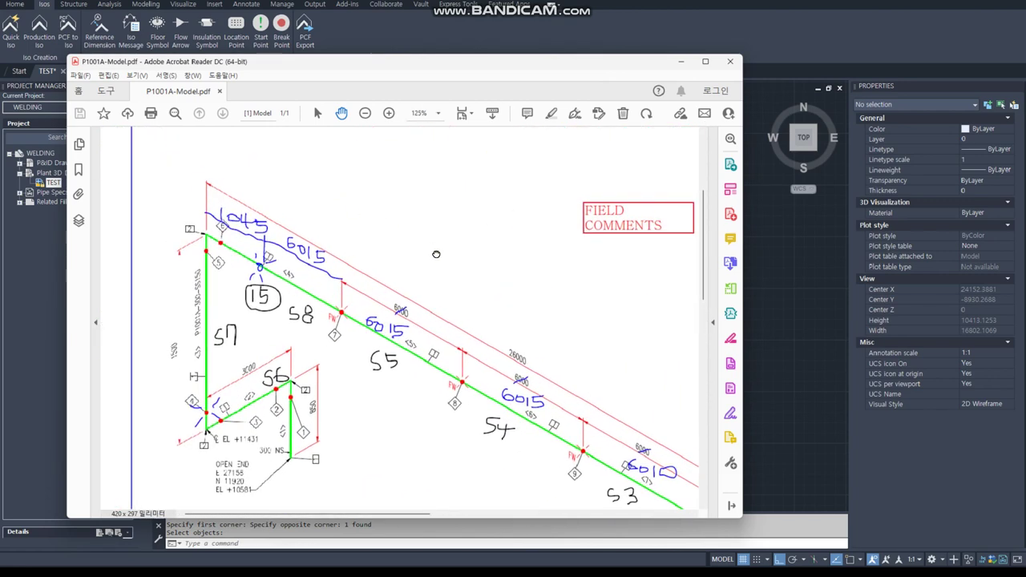
drag(433, 65, 316, 68)
Stretch the top end of the vertical pipe by 5 using a crossing window
key(alt+Tab)
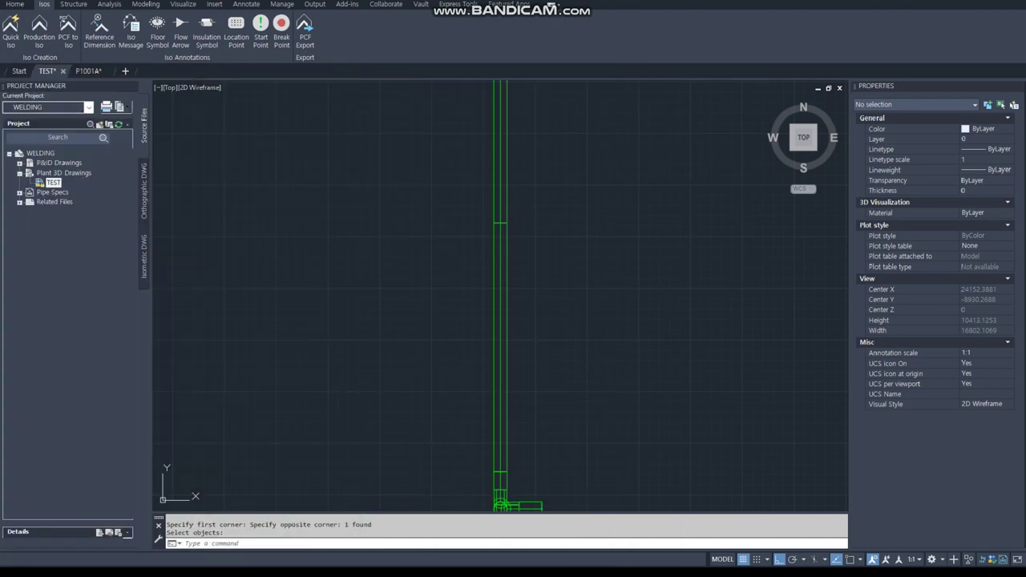
scroll(542, 413, down, 2)
scroll(497, 416, down, 2)
text(s)
key(Return)
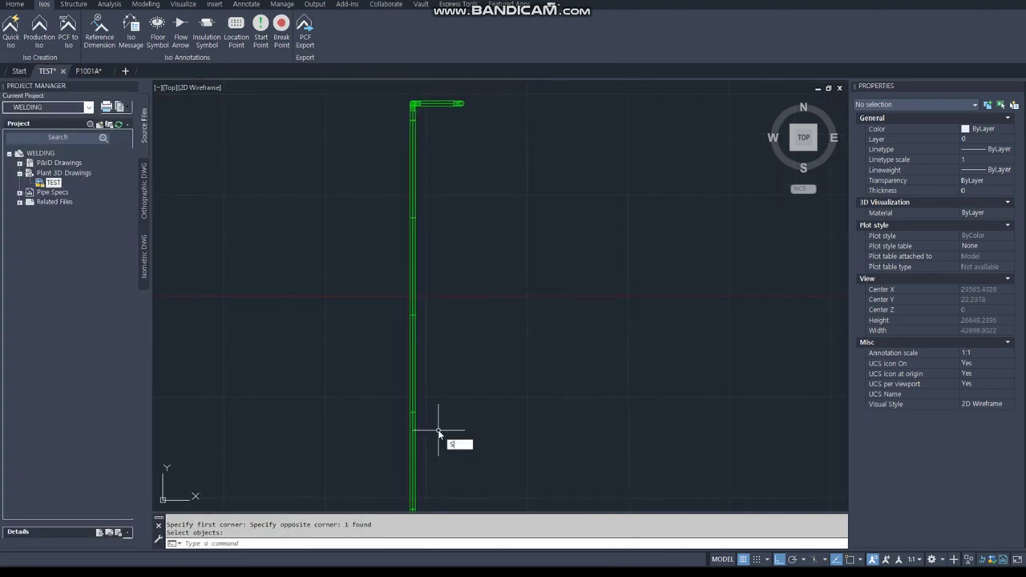
text(c)
key(Return)
click(462, 463)
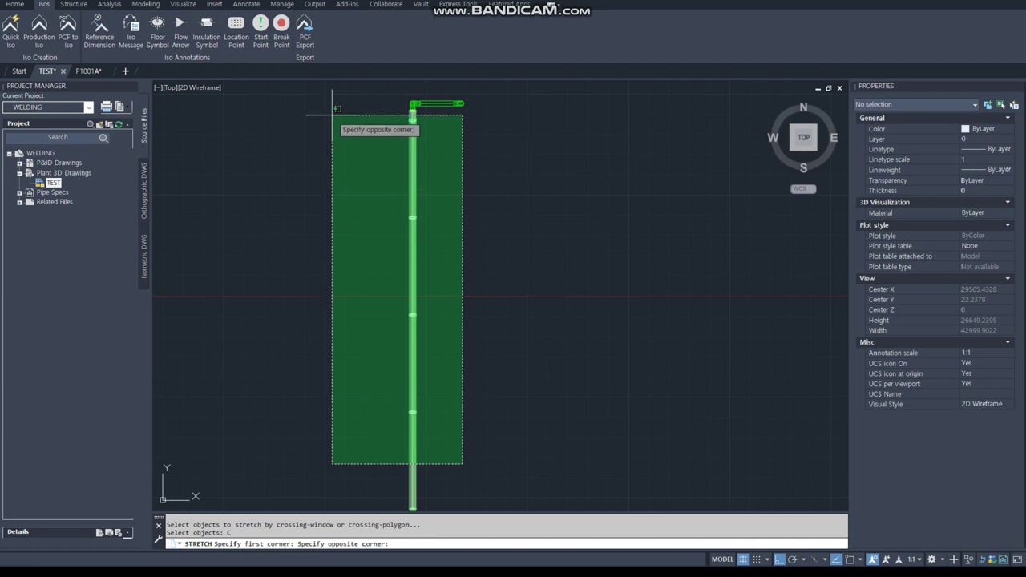
click(332, 115)
key(Return)
click(338, 151)
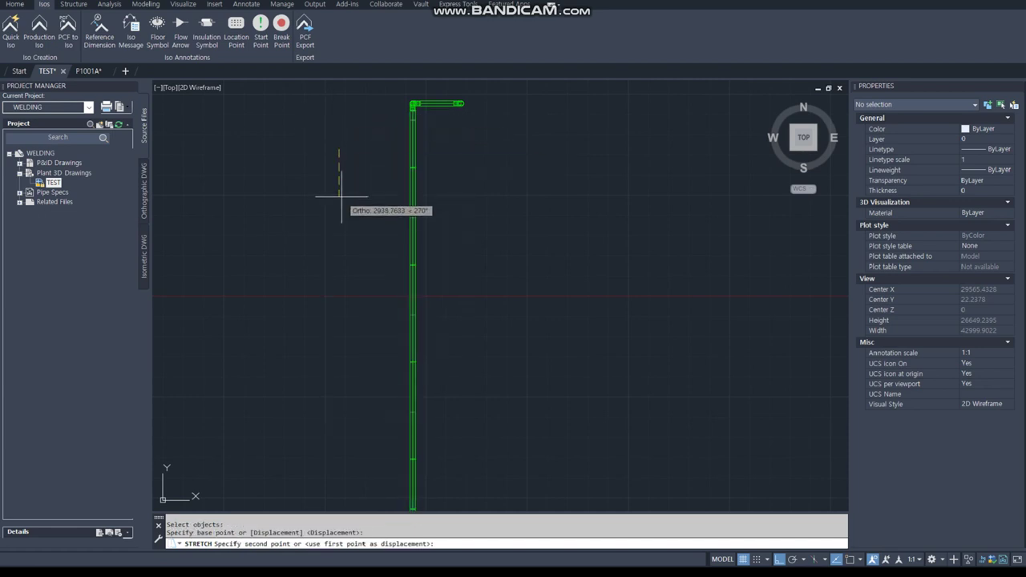
text(5)
key(Return)
Measure the vertical pipe's node-to-node length with DIST and node snaps, reading 6010
middle_drag(564, 423, 462, 378)
text(dist)
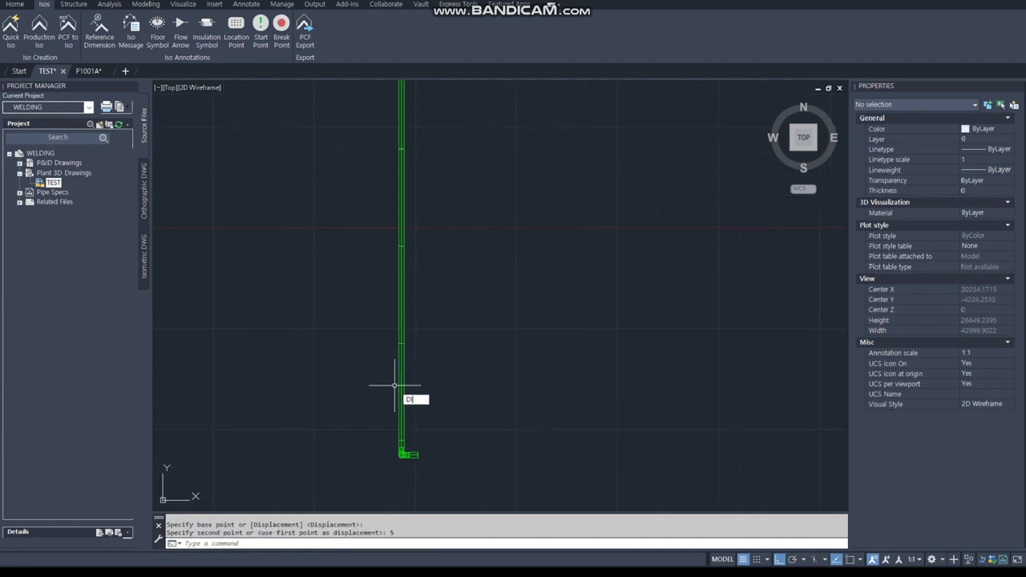
key(Return)
text(od)
key(Return)
click(394, 366)
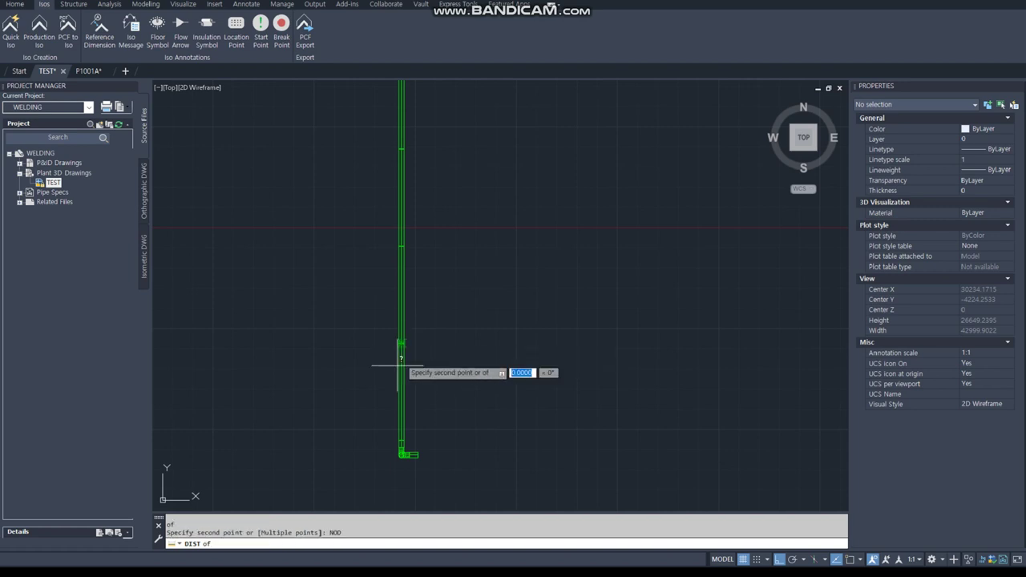
text(nod)
key(Return)
click(401, 440)
Measure the node distance at the top elbow (1828.1206) and compare it with the PDF
middle_drag(405, 185, 389, 403)
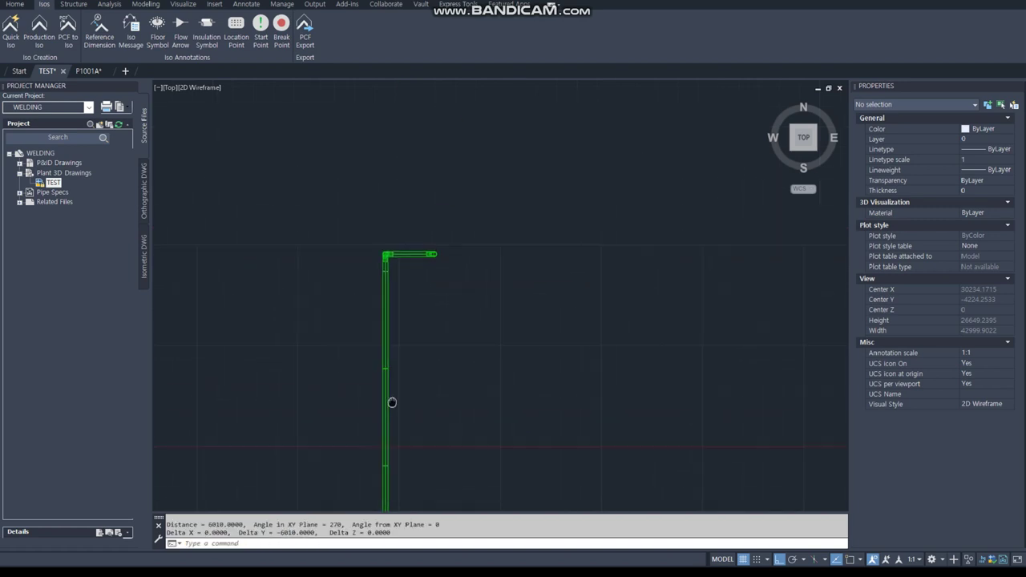
scroll(376, 281, up, 2)
key(Return)
text(nod)
key(Return)
click(372, 293)
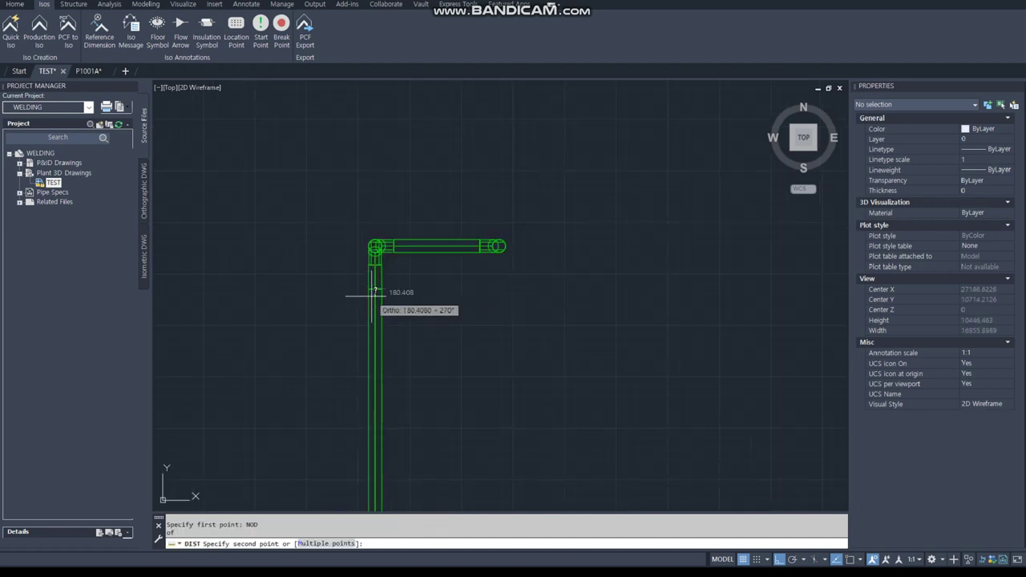
text(nod)
key(Return)
click(372, 242)
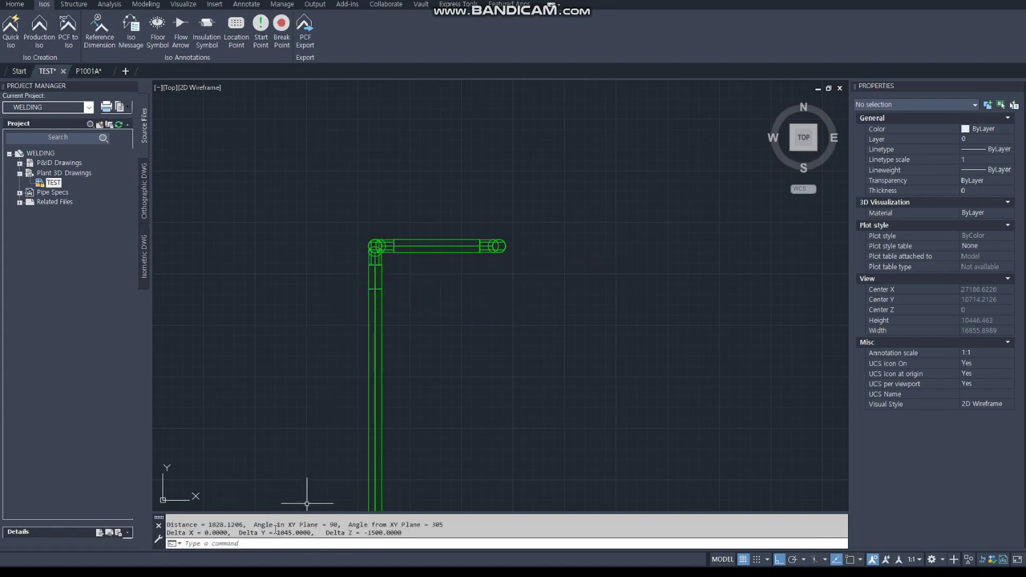
key(alt+Tab)
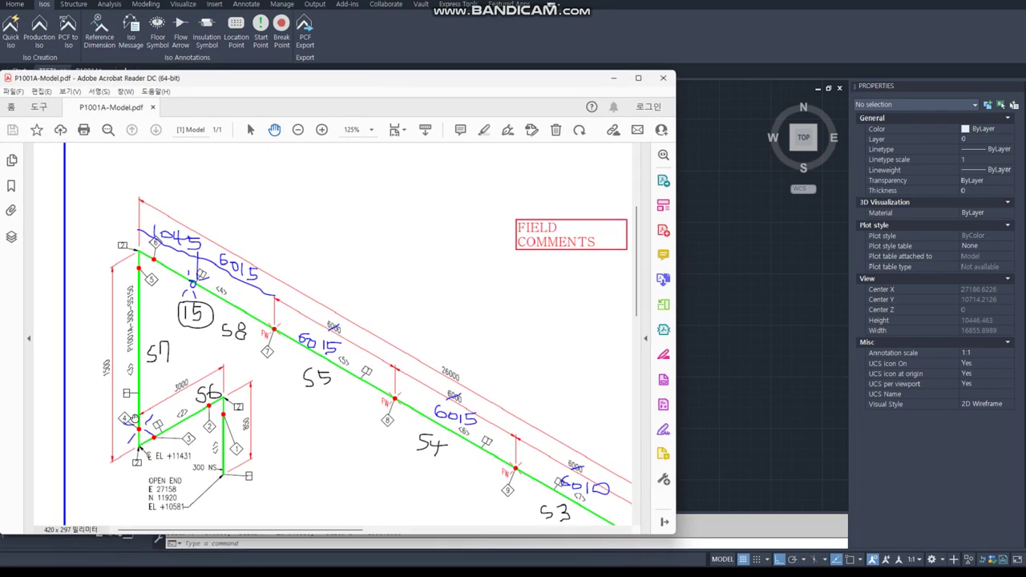
key(alt+Tab)
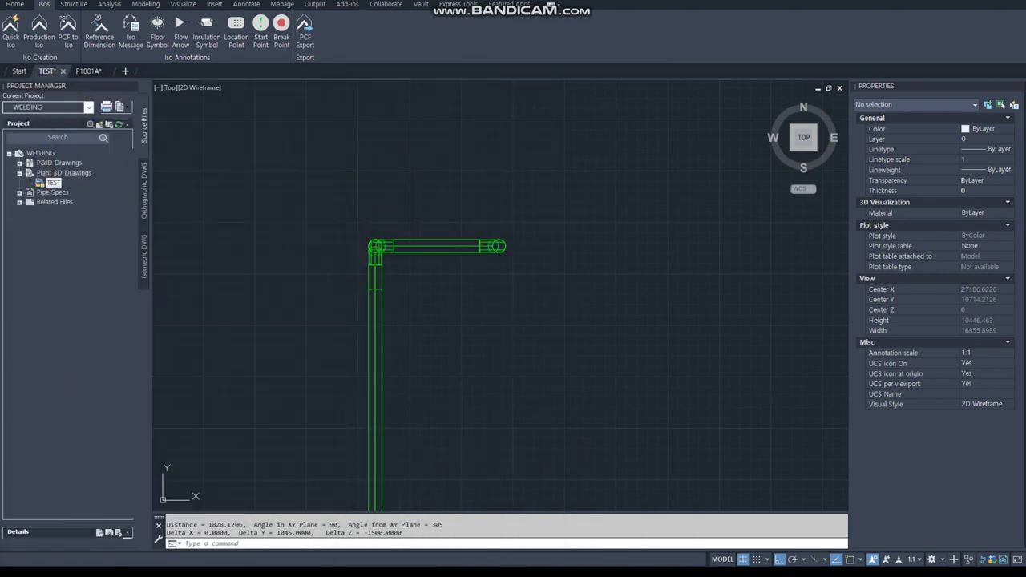
Set the lower-left elbow's weld connector to FIELD and regenerate the model
mouse_move(526, 379)
shift+middle_down()
mouse_move(566, 360)
mouse_move(632, 252)
mouse_move(649, 273)
shift+middle_up()
scroll(390, 266, up, 8)
click(286, 278)
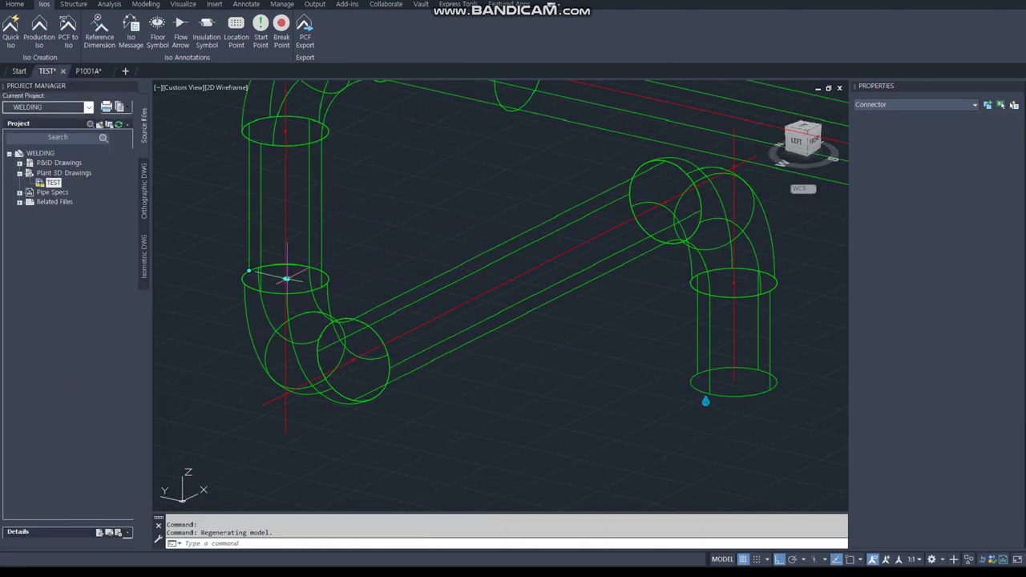
click(976, 523)
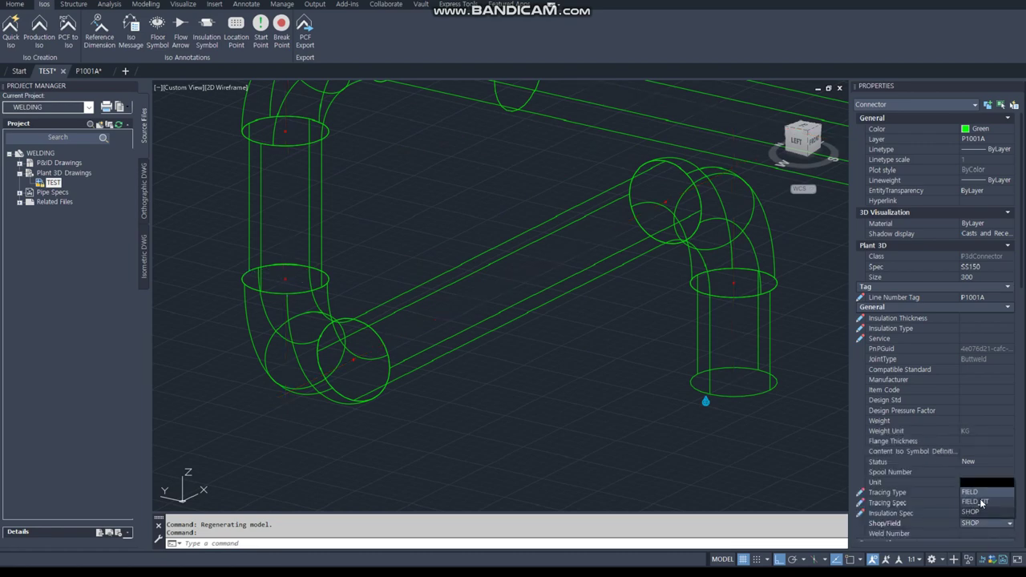
click(980, 490)
key(Escape)
text(REGEN)
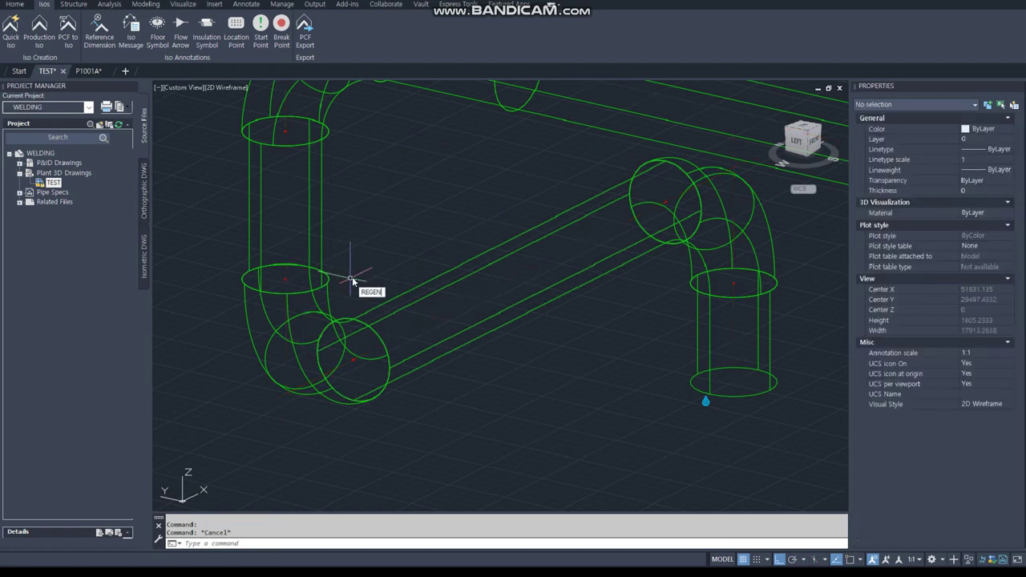
key(Return)
scroll(277, 279, up, 6)
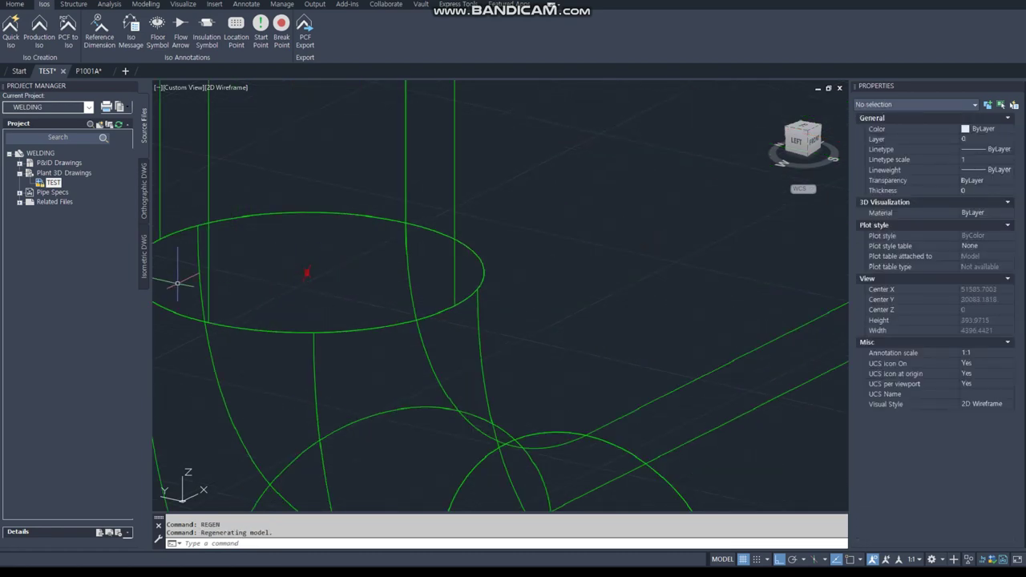
Compare the model with the marked-up P1001A-Model.pdf, then return to the 3D model
key(alt+Tab)
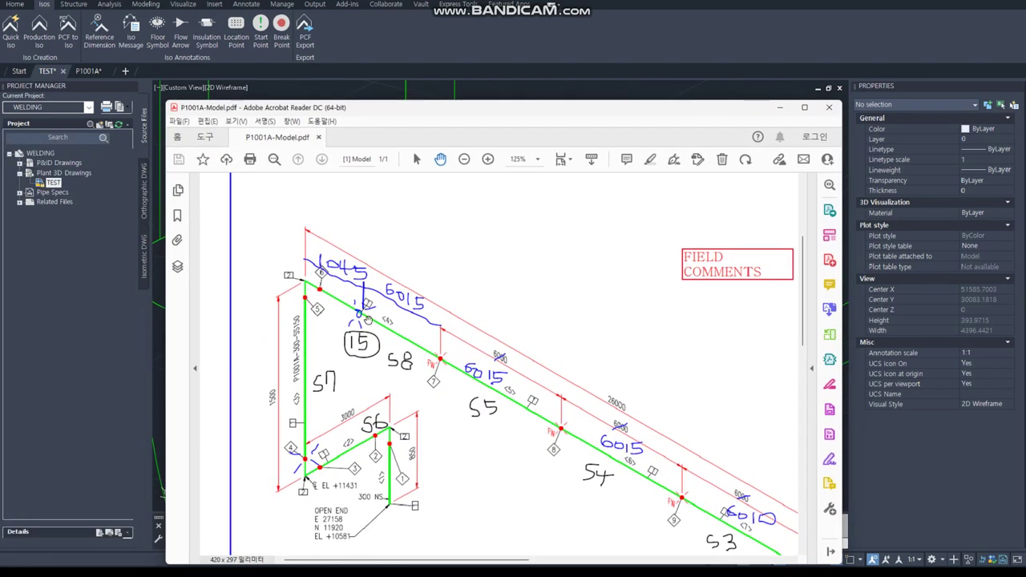
scroll(472, 456, right, 7)
scroll(472, 456, down, 4)
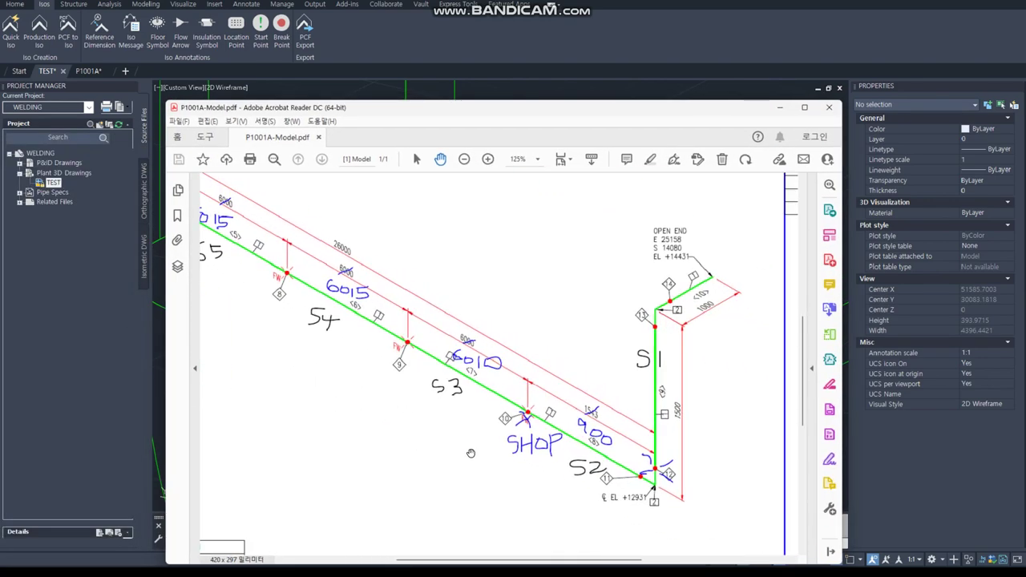
key(alt+Tab)
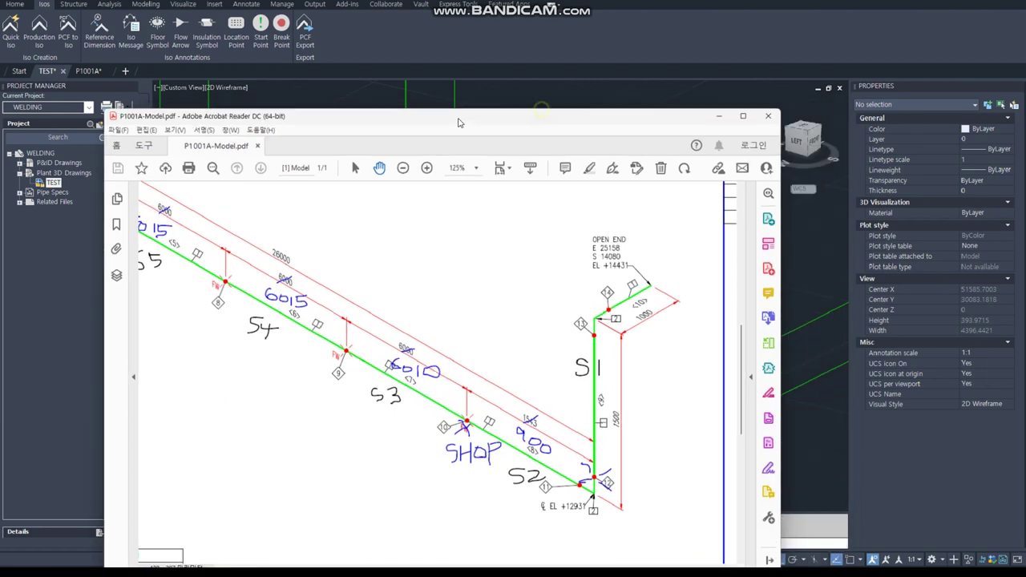
scroll(620, 382, down, 5)
Change the Shop/Field weld type of the connector on the long run and regenerate
middle_drag(705, 336, 316, 314)
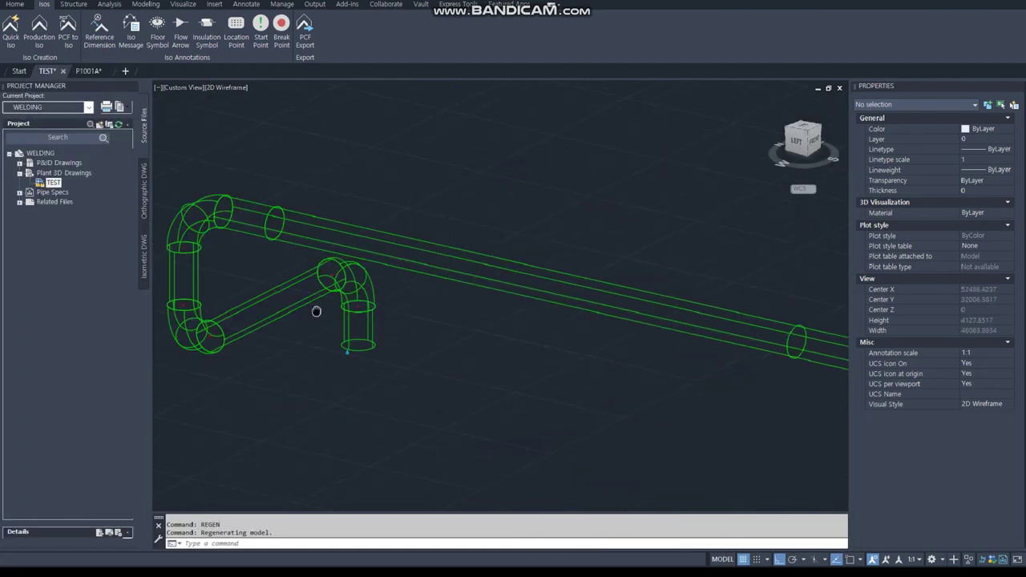
scroll(315, 314, up, 4)
scroll(665, 437, up, 2)
scroll(665, 437, down, 3)
scroll(600, 343, up, 5)
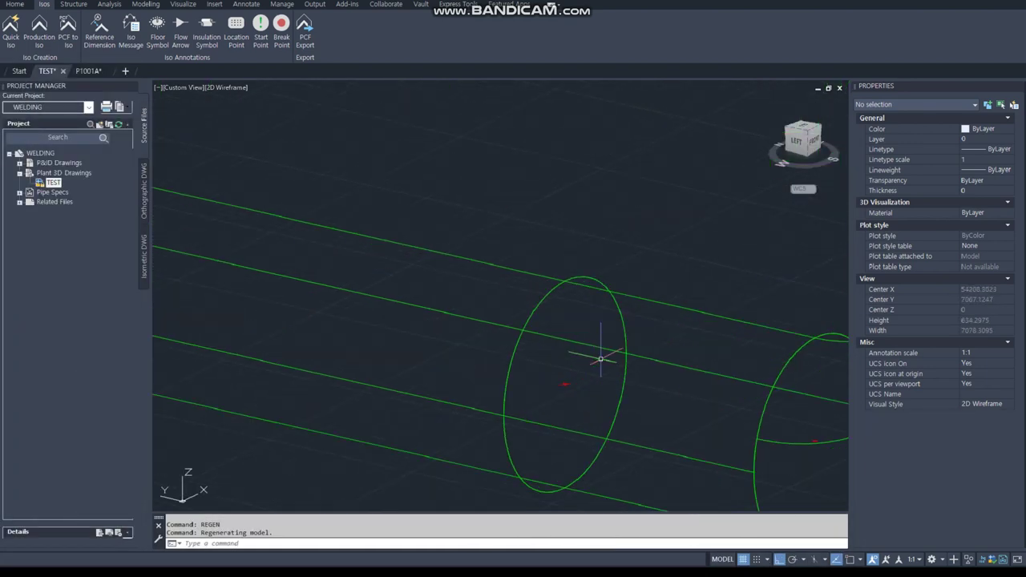
click(565, 384)
scroll(965, 457, down, 3)
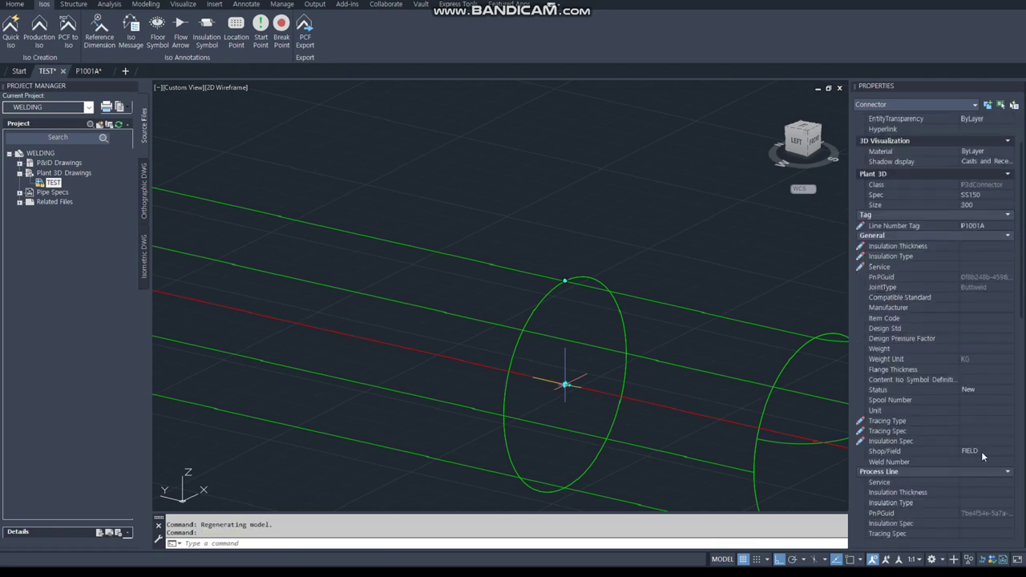
click(981, 451)
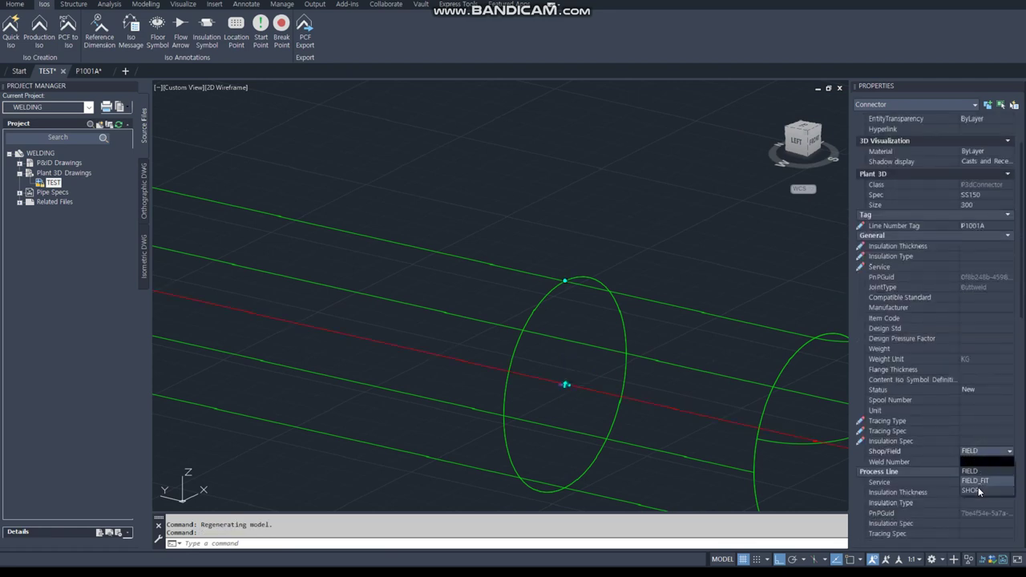
click(977, 487)
key(Escape)
text(GEN)
key(Return)
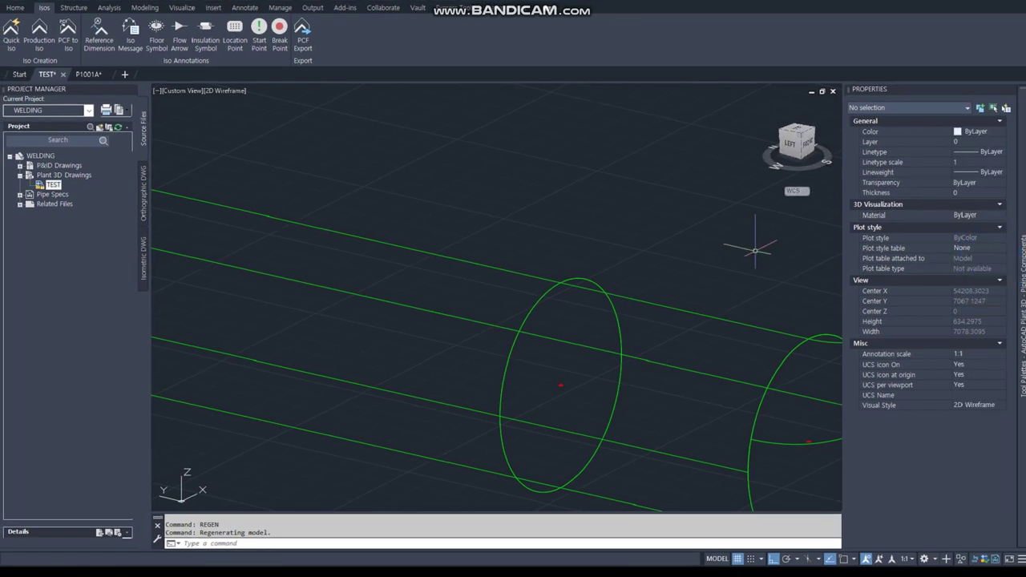
Bring the elbow and vertical riser into view, checking the PDF markup
click(720, 280)
key(Escape)
scroll(499, 350, up, 2)
scroll(542, 350, up, 2)
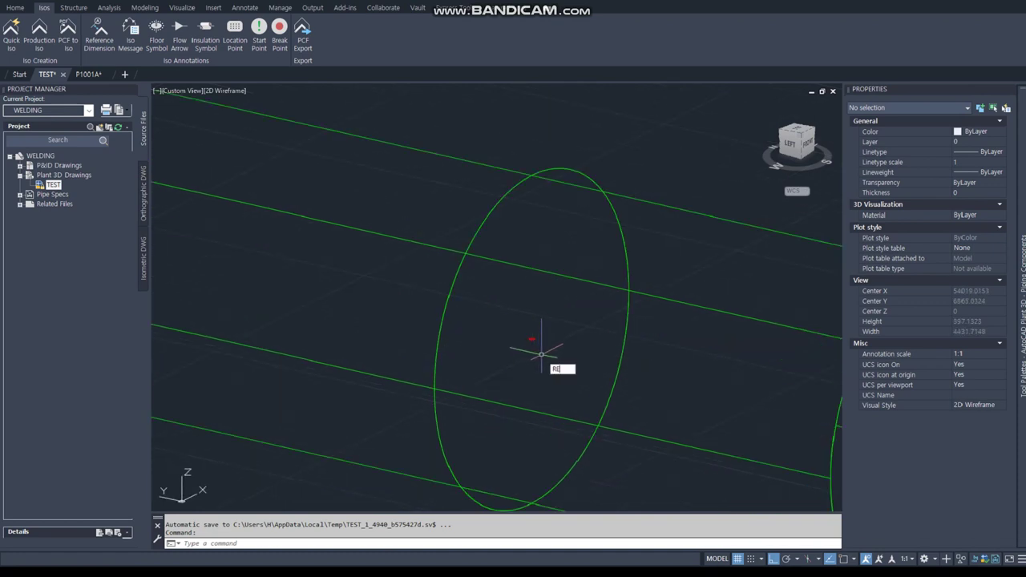
scroll(536, 350, down, 3)
scroll(607, 435, up, 1)
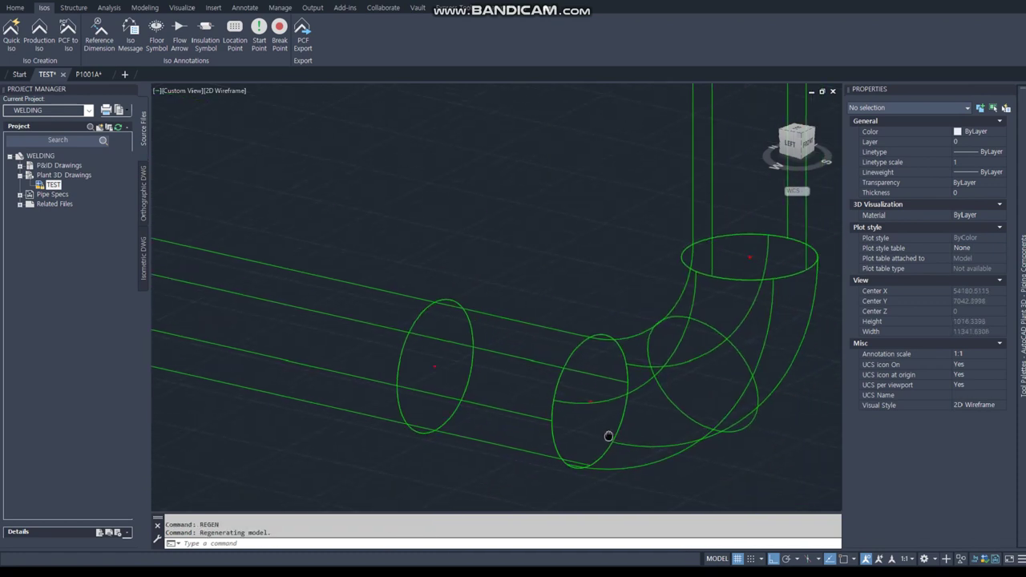
middle_drag(591, 412, 558, 453)
scroll(602, 371, up, 4)
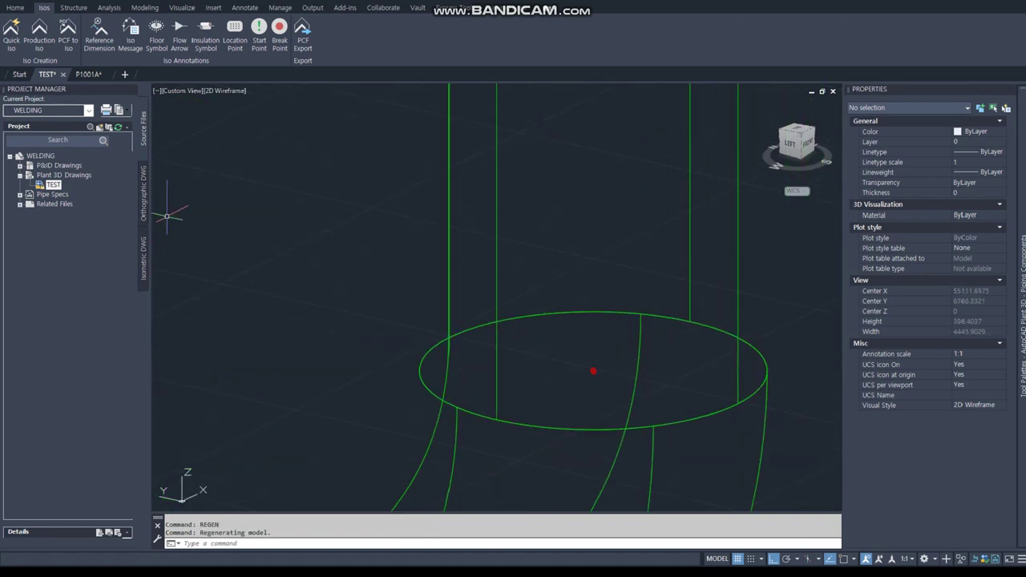
key(alt+Tab)
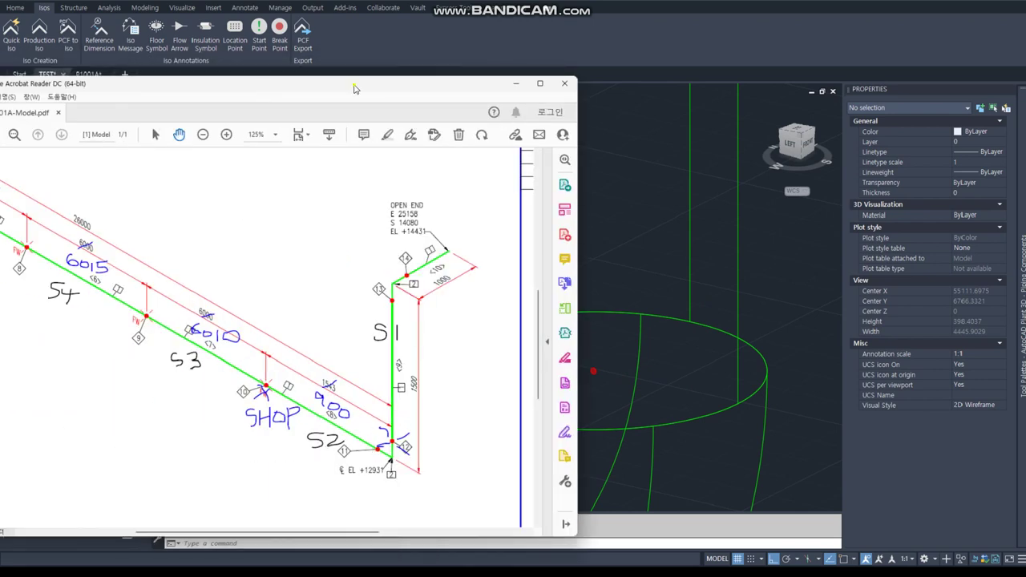
key(alt+Tab)
Set the riser's base weld connector to FIELD and run REGEN
click(593, 371)
right_click(594, 371)
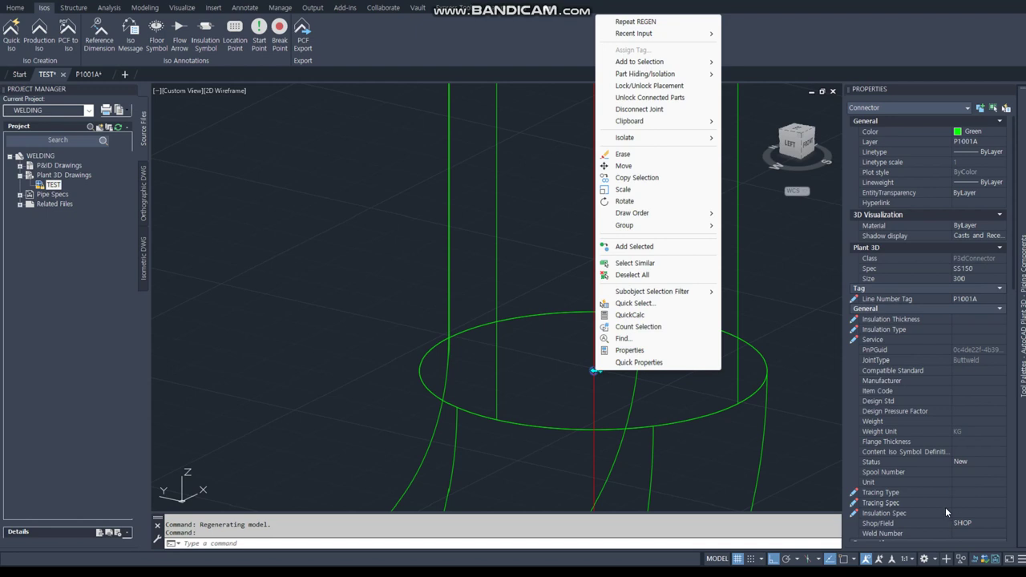
click(969, 523)
click(978, 521)
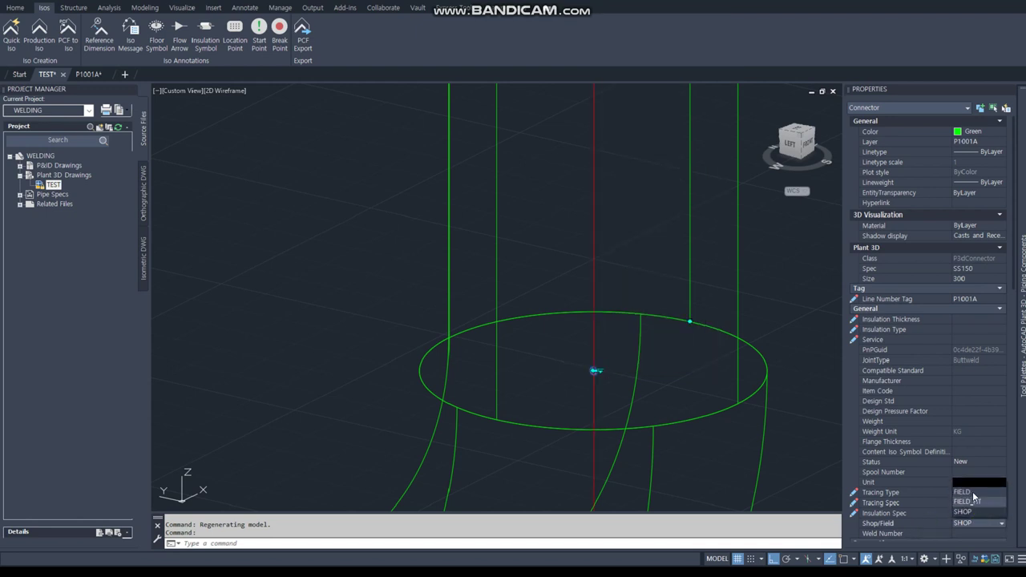
click(978, 494)
key(Escape)
text(regen)
key(Return)
scroll(597, 385, down, 2)
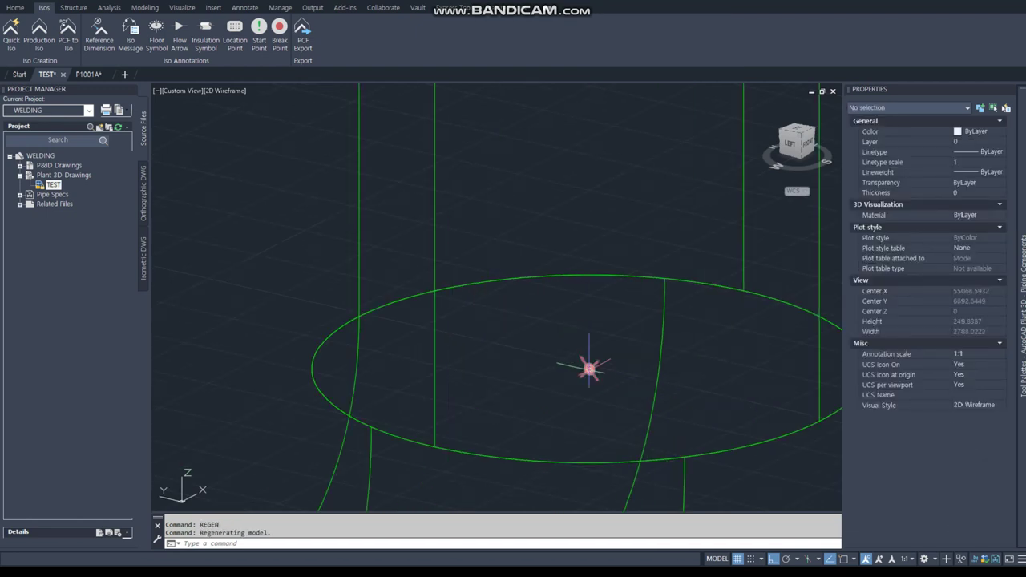
scroll(585, 370, down, 2)
scroll(583, 369, down, 2)
scroll(583, 360, down, 2)
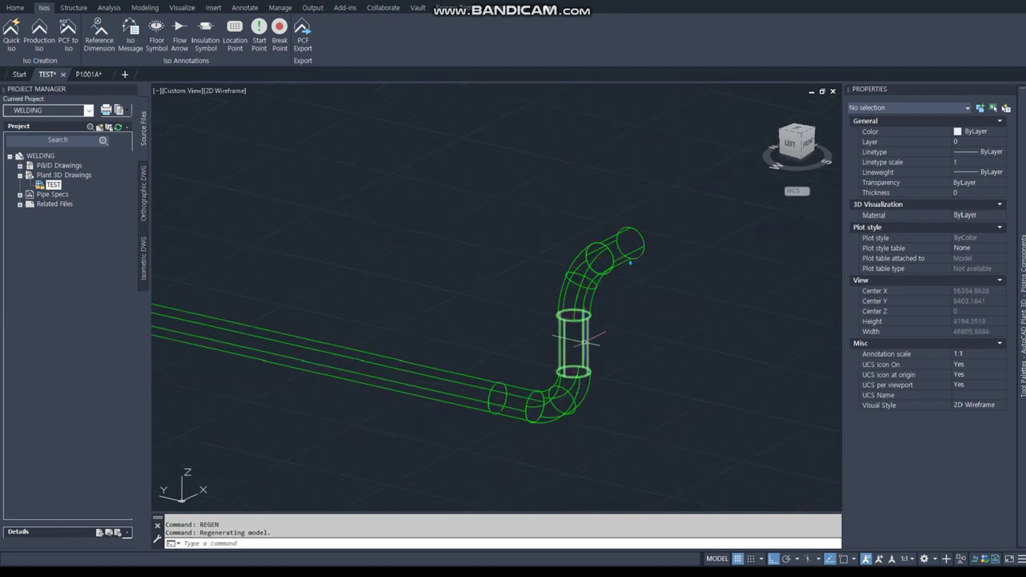
Give the vertical pipe, upper elbow and top fitting Spool Number S1
click(581, 342)
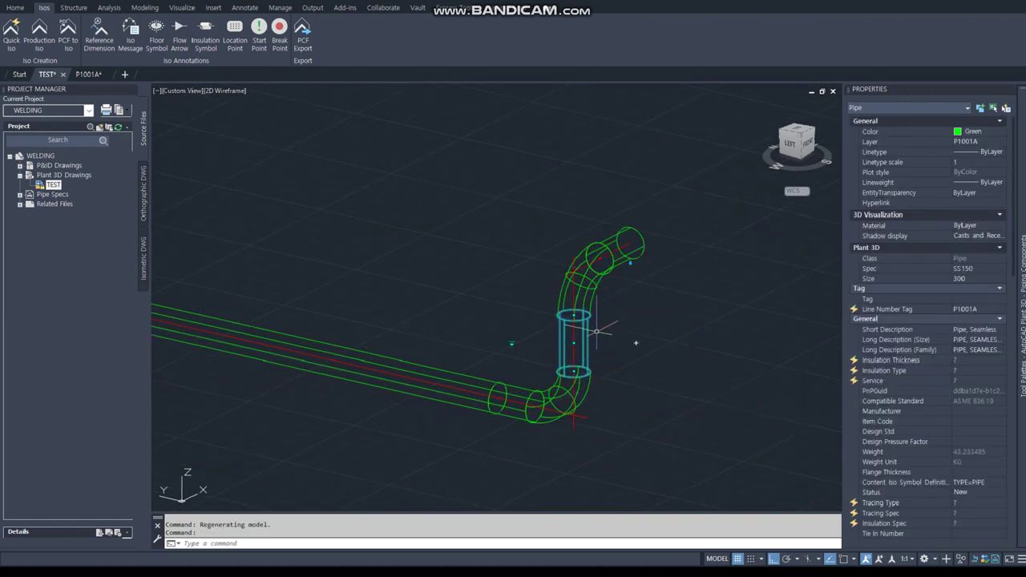
click(602, 283)
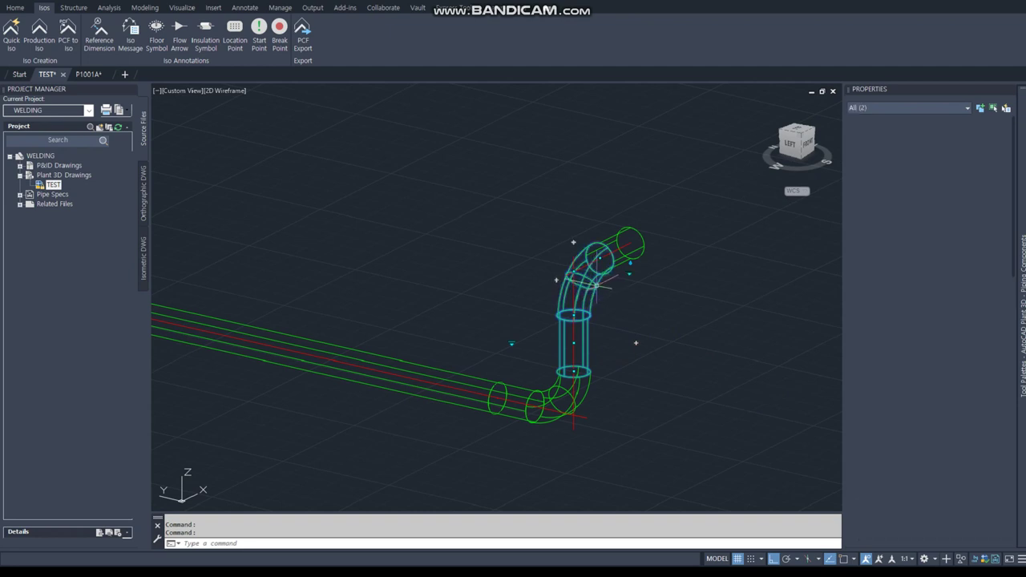
click(631, 251)
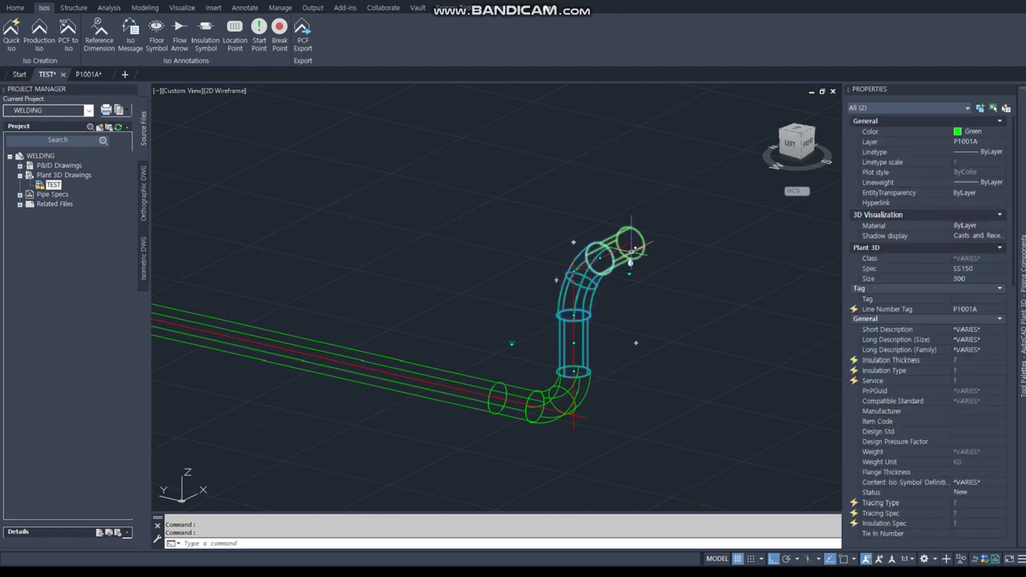
scroll(939, 433, down, 3)
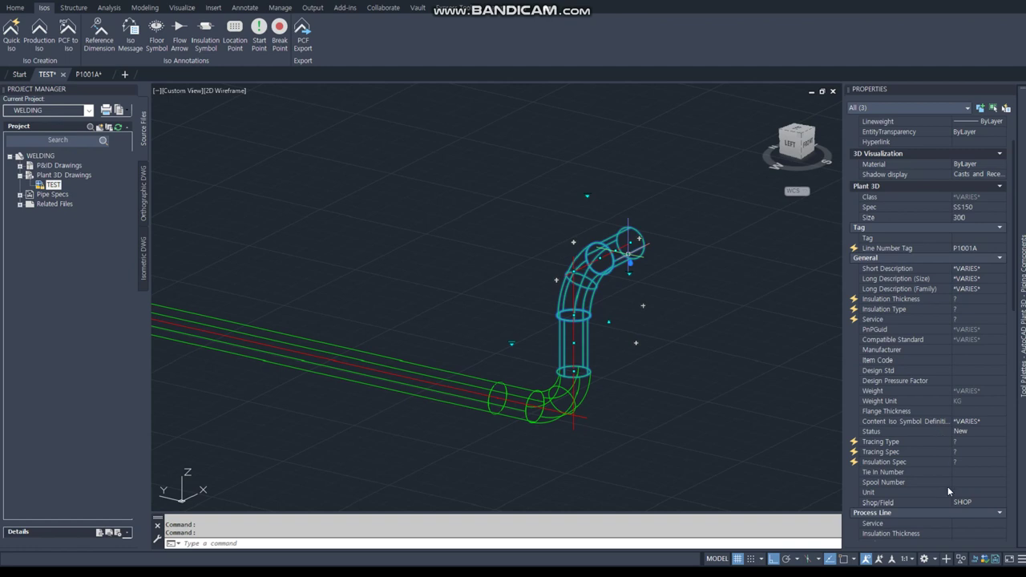
click(970, 481)
key(Tab)
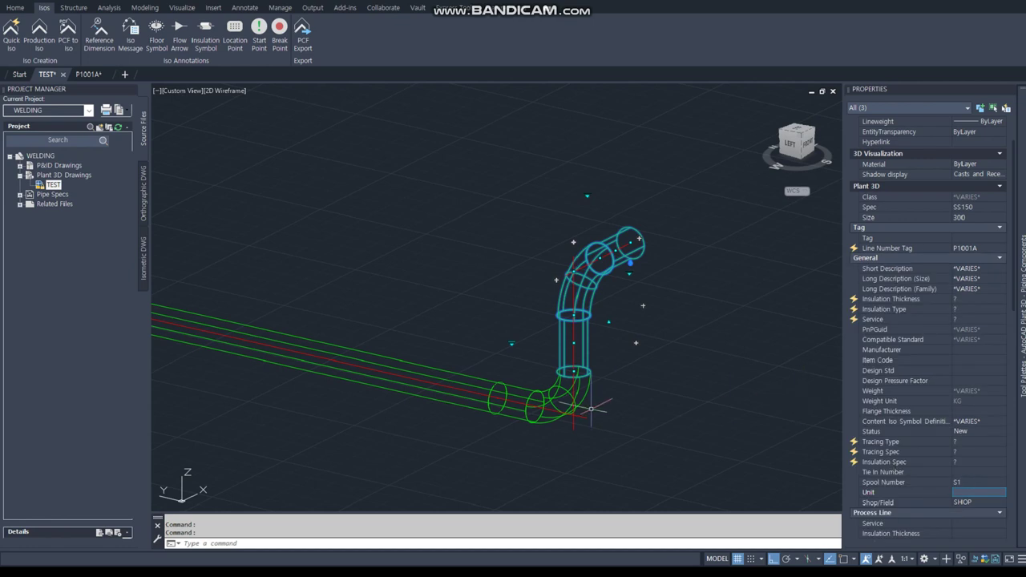
key(Escape)
key(Escape)
Assign a spool number to the lower elbow and its adjoining straight pipe
click(570, 395)
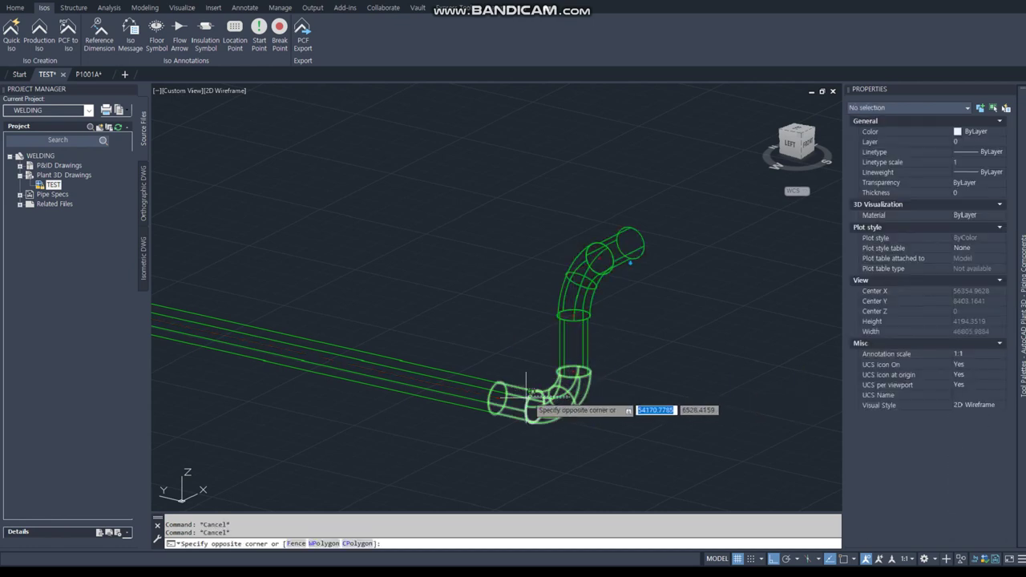
click(567, 394)
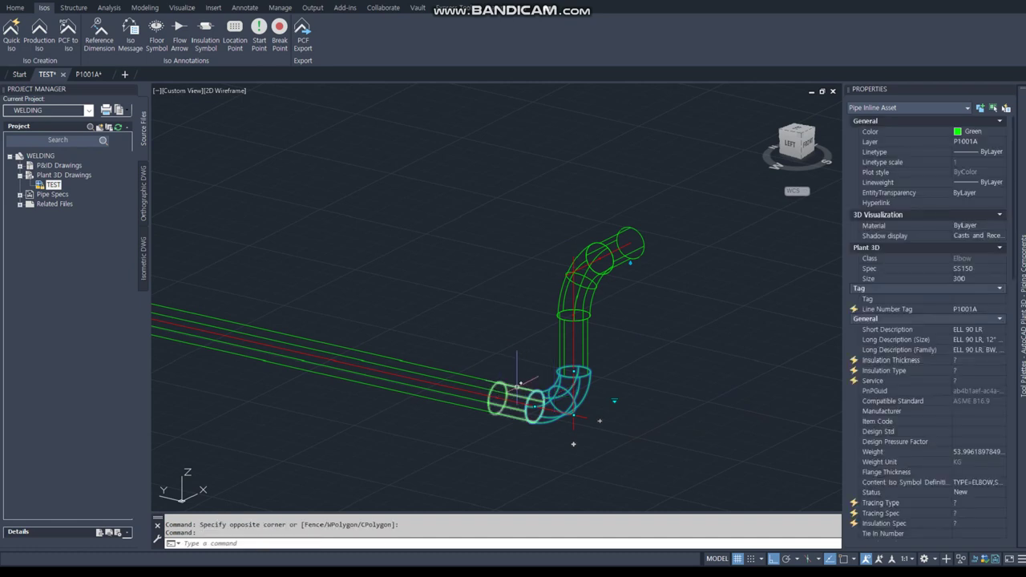
click(519, 383)
scroll(959, 478, down, 2)
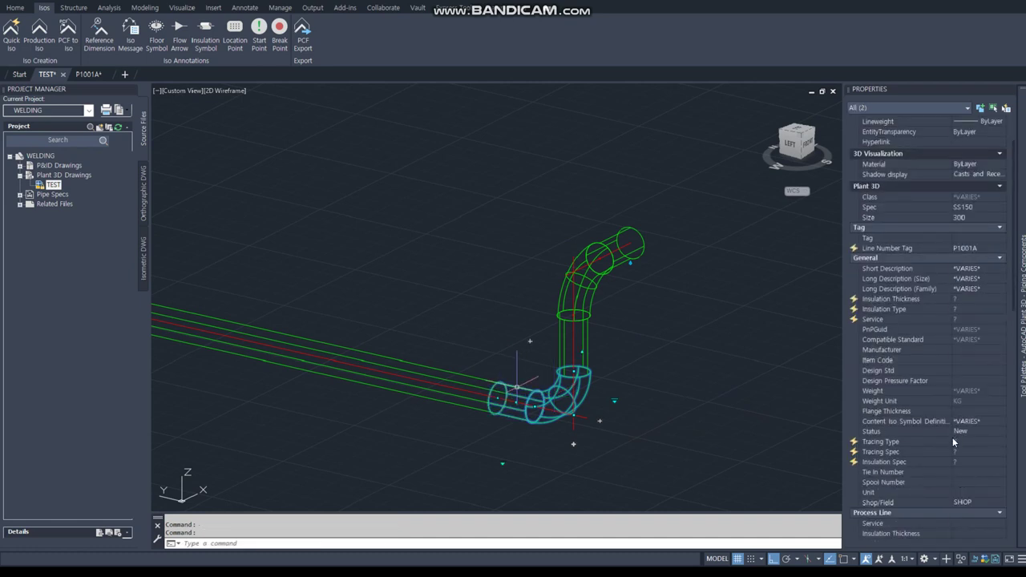
click(975, 483)
text(S)
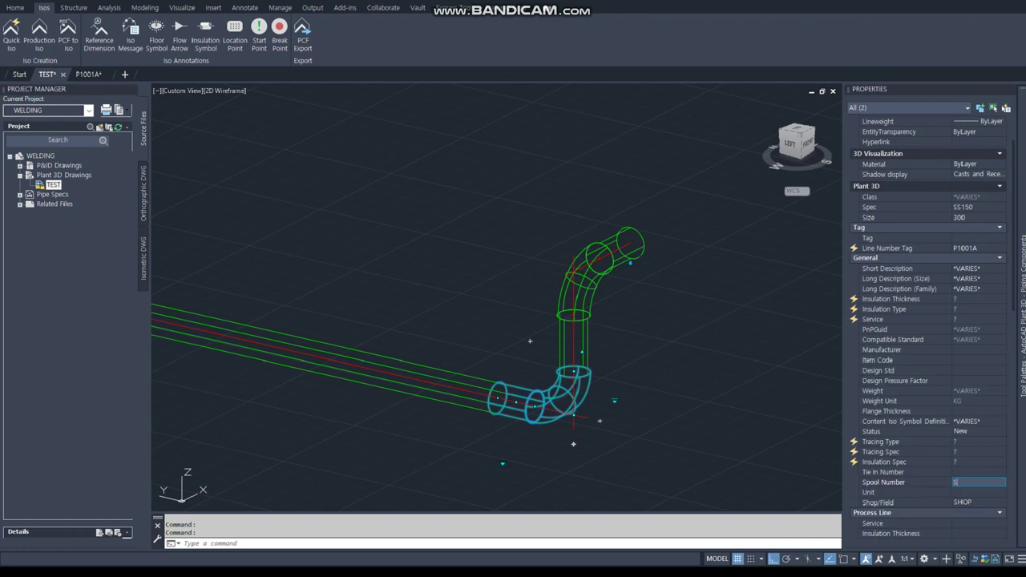
key(Return)
key(Escape)
key(Escape)
middle_drag(378, 423, 532, 421)
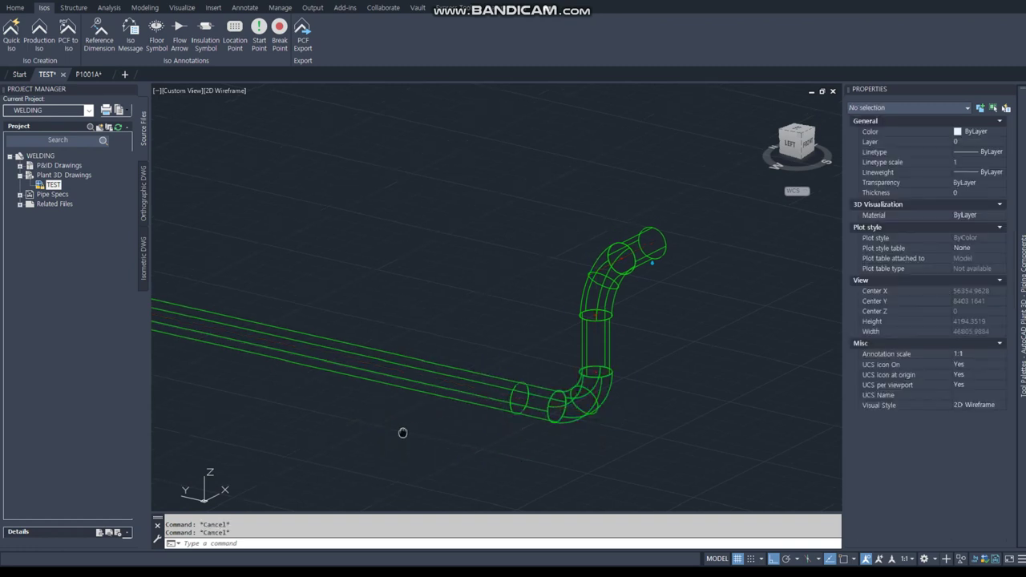
Give the pipe beside the elbow Spool Number S3 and the next pipe S4
click(498, 367)
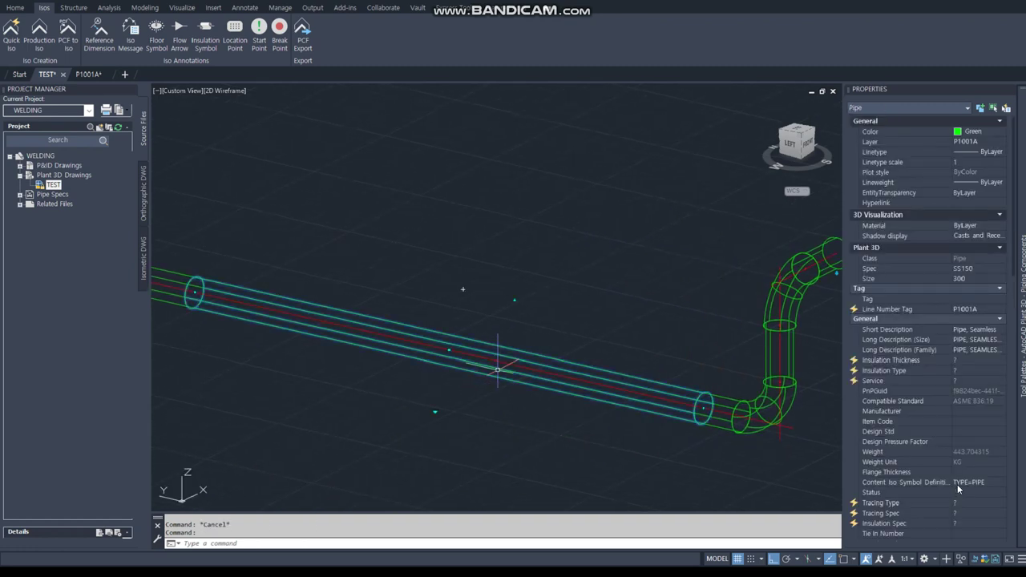
scroll(962, 486, down, 2)
click(970, 481)
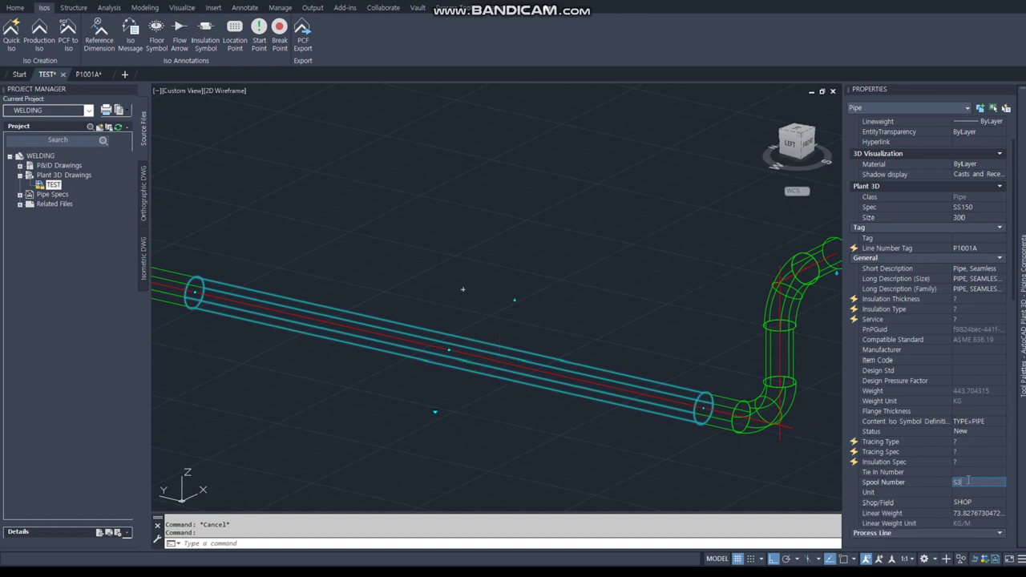
key(Return)
scroll(550, 380, up, 2)
key(Escape)
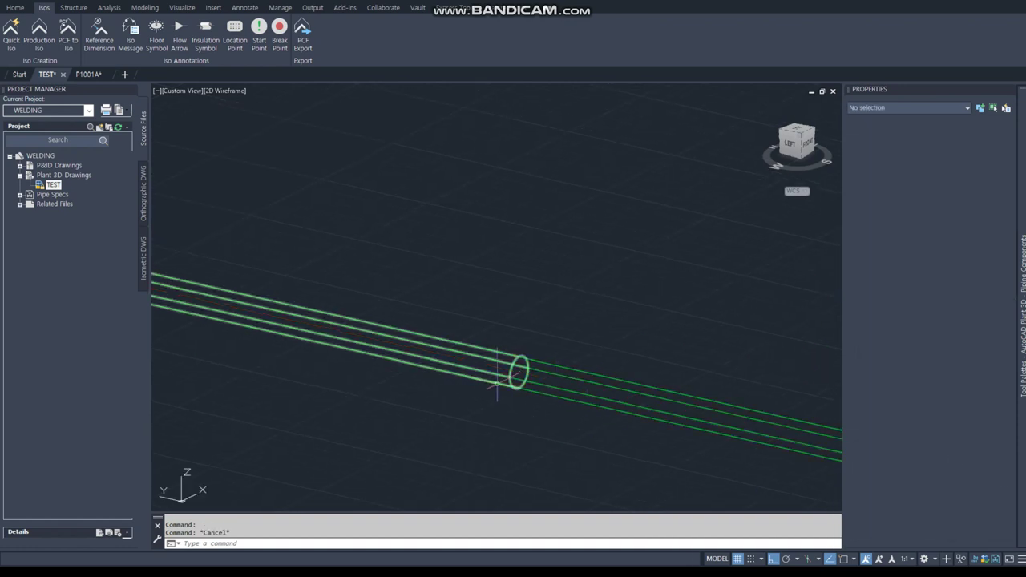
scroll(499, 390, down, 5)
click(389, 353)
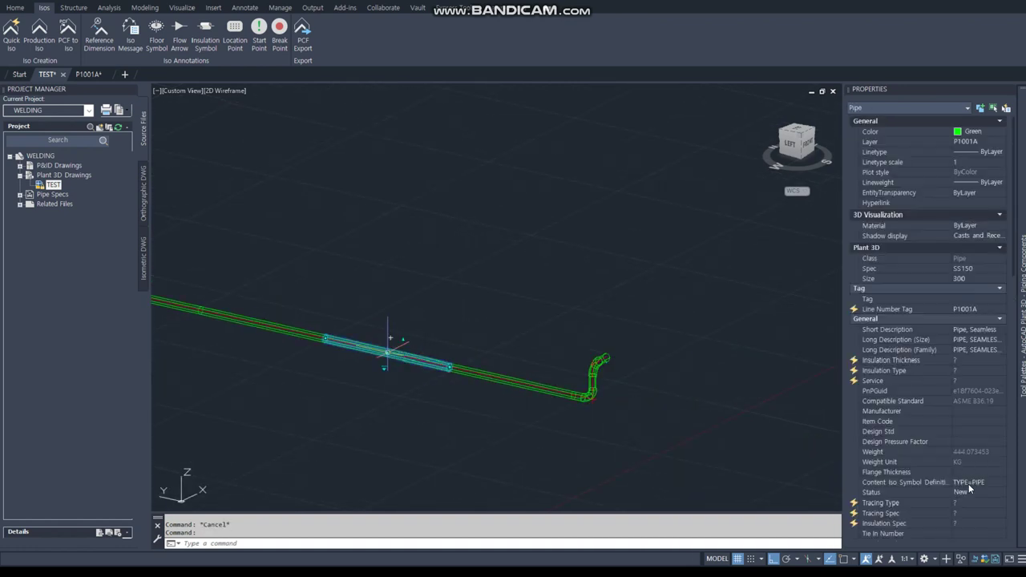
scroll(968, 486, down, 2)
click(976, 474)
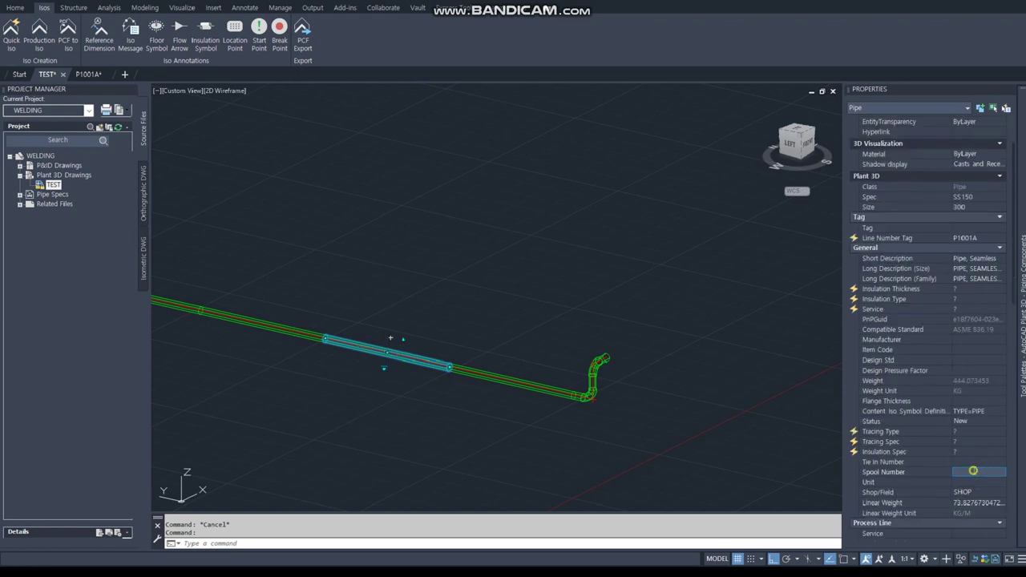
text(S4)
key(Return)
Check the remaining spool marks on the P1001A PDF markup
key(alt+Tab)
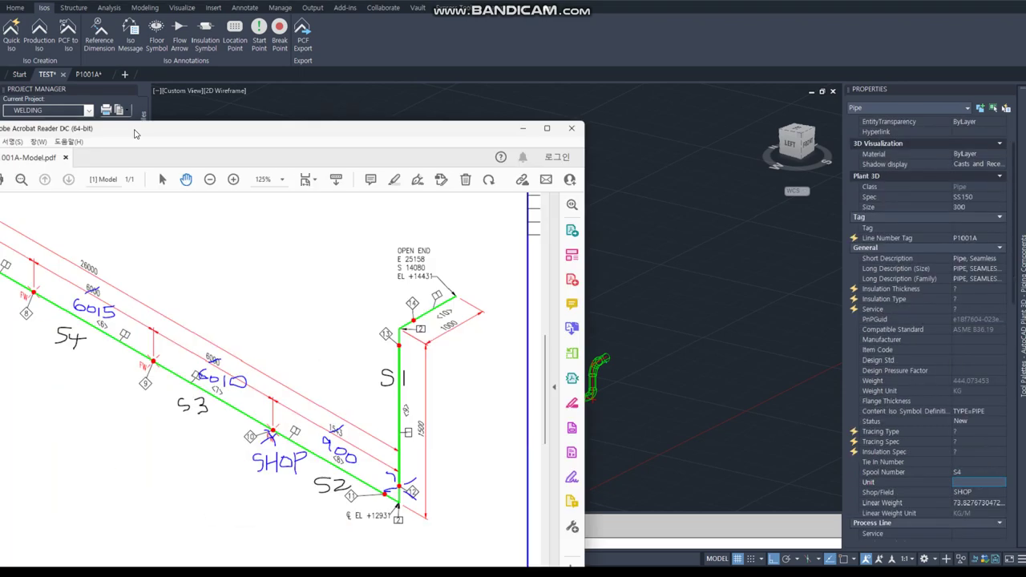
drag(201, 336, 484, 450)
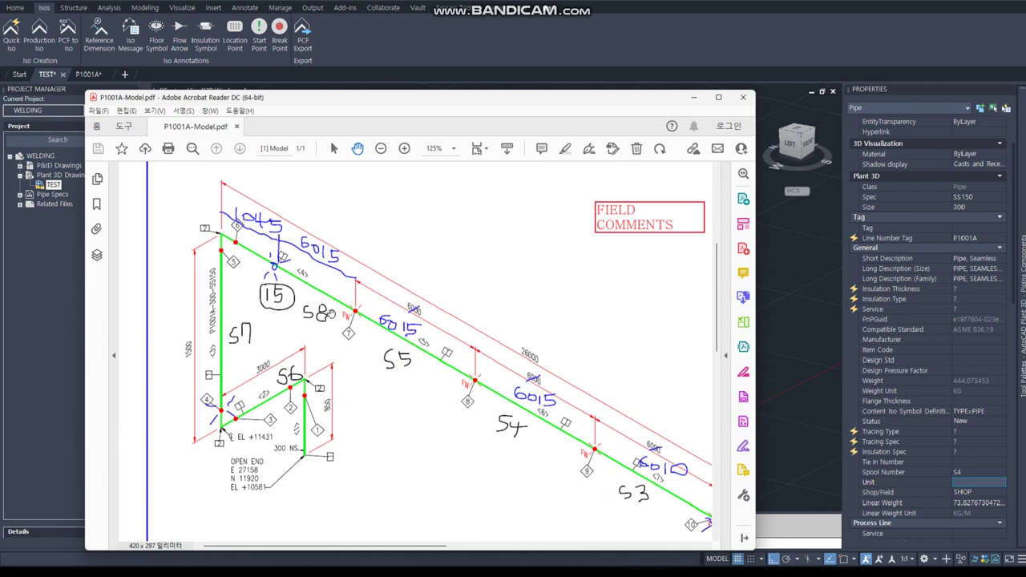
drag(441, 114, 44, 114)
key(alt+Tab)
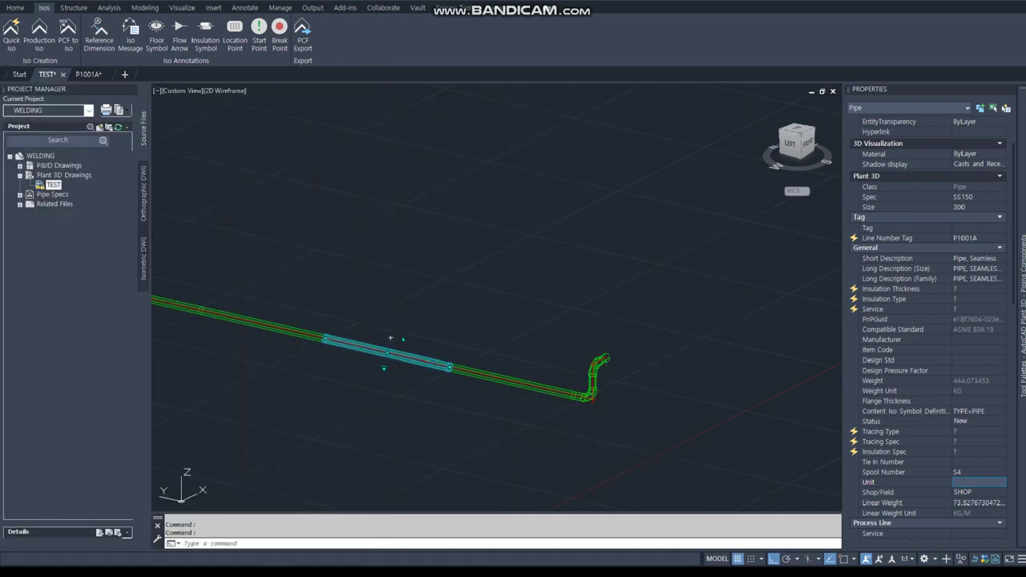
middle_drag(320, 371, 469, 390)
key(Escape)
Give the middle pipe segment Spool Number S5 and the left pipe S8
click(444, 341)
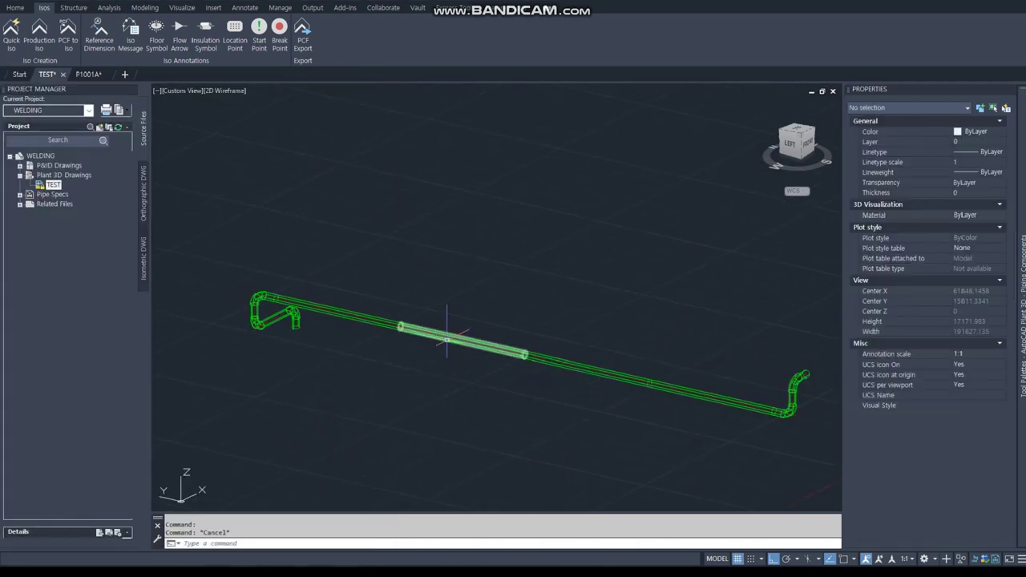
scroll(996, 472, down, 2)
text(S5)
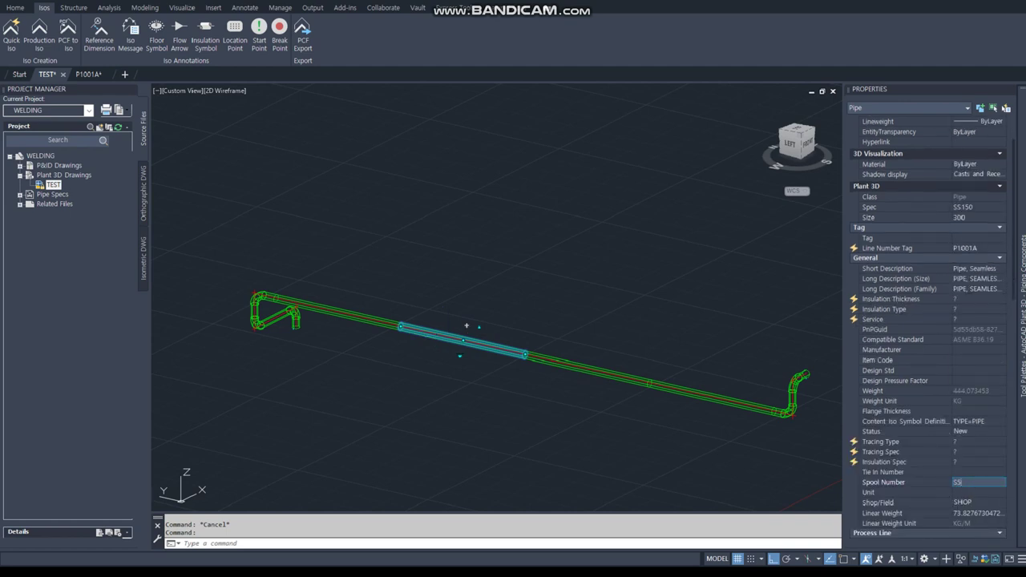
key(Escape)
click(346, 317)
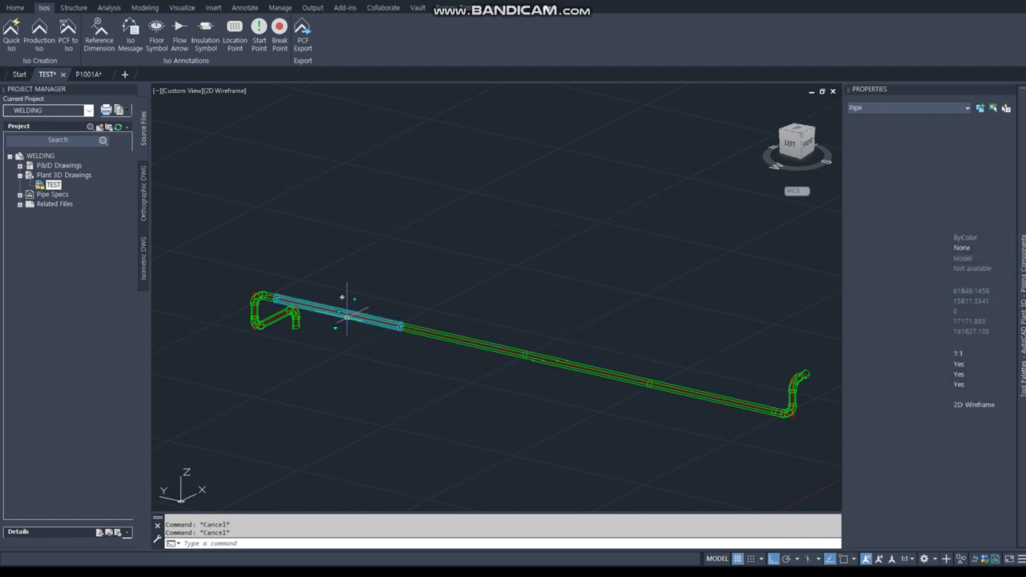
scroll(962, 481, down, 1)
scroll(960, 477, down, 5)
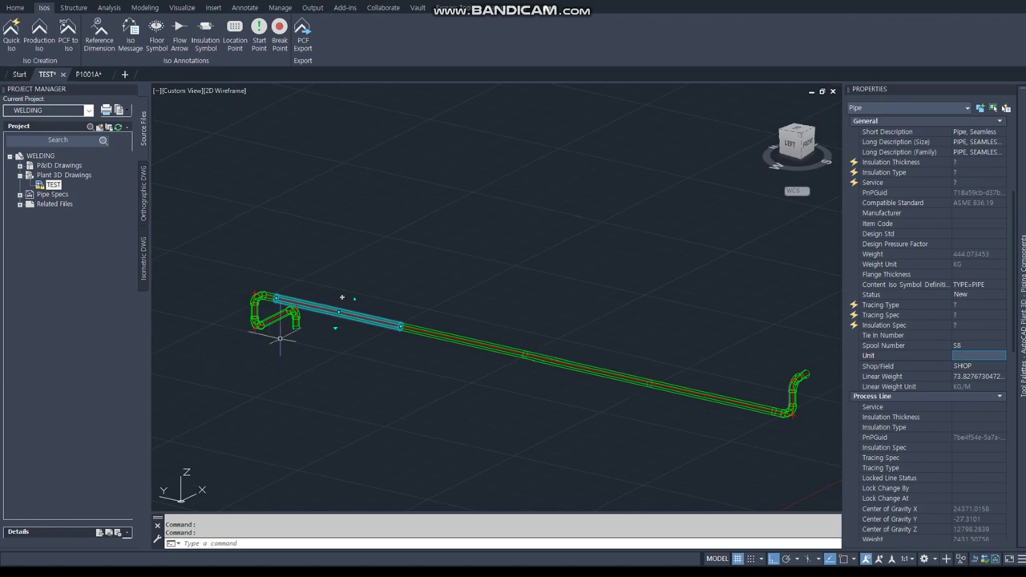
key(Escape)
scroll(267, 295, up, 3)
scroll(267, 295, up, 3)
scroll(267, 295, up, 2)
Assign a spool number to the left-bend pipe, upper-left elbow and vertical pipe
scroll(522, 275, down, 5)
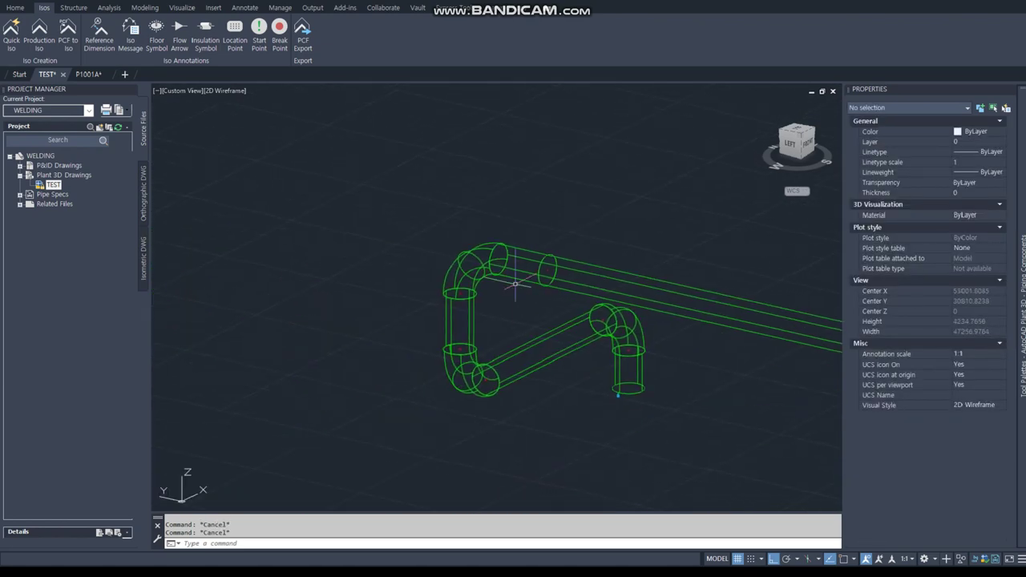
scroll(522, 265, up, 3)
click(522, 263)
scroll(435, 230, up, 3)
scroll(584, 256, up, 2)
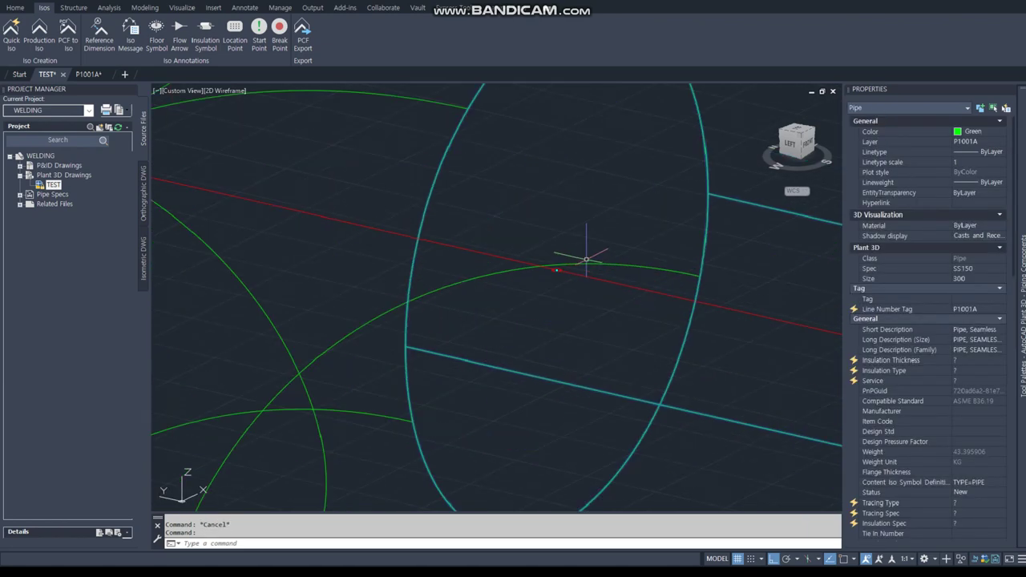
scroll(521, 297, down, 5)
click(519, 307)
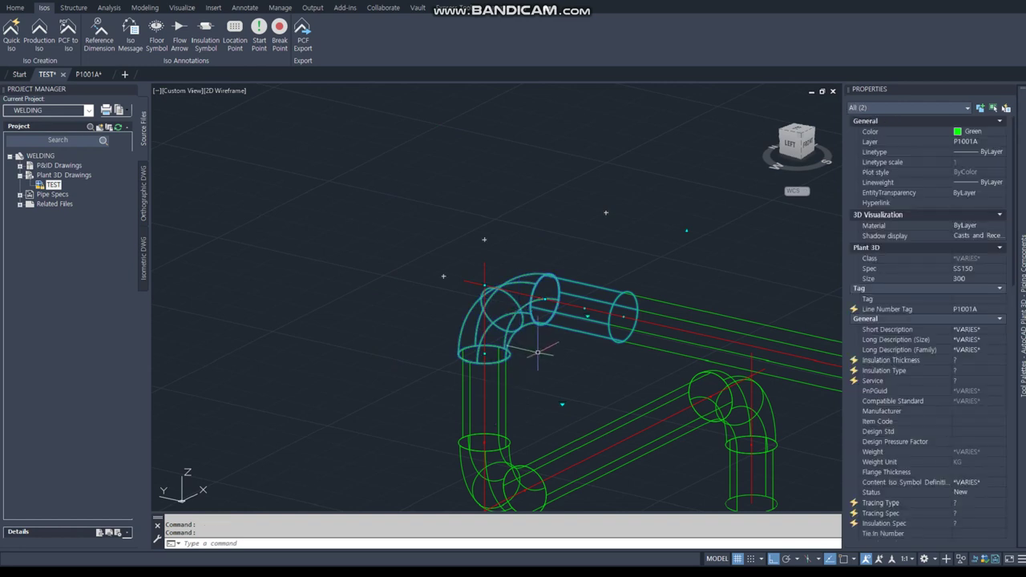
click(499, 409)
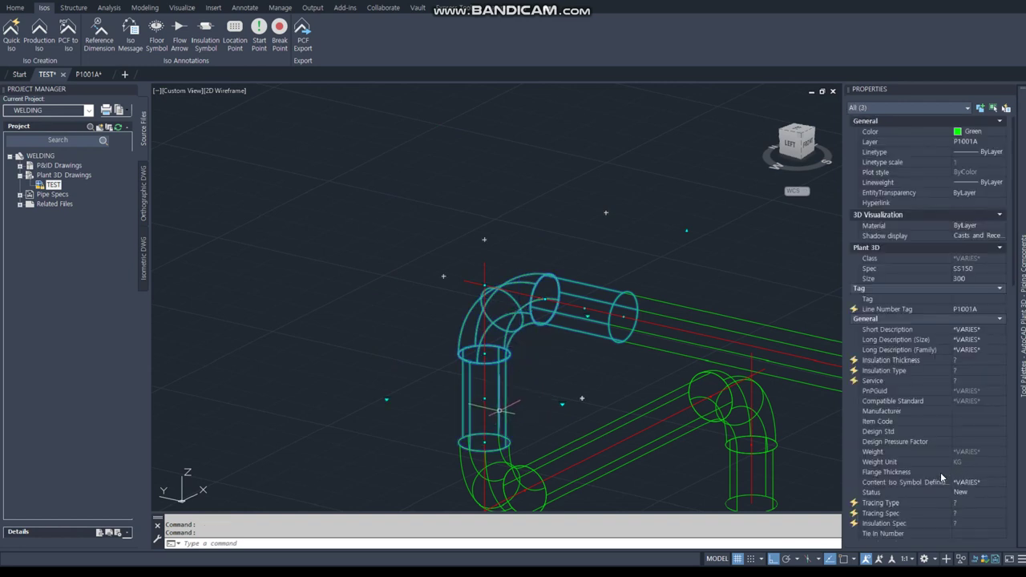
scroll(938, 473, down, 2)
click(957, 483)
text(S7)
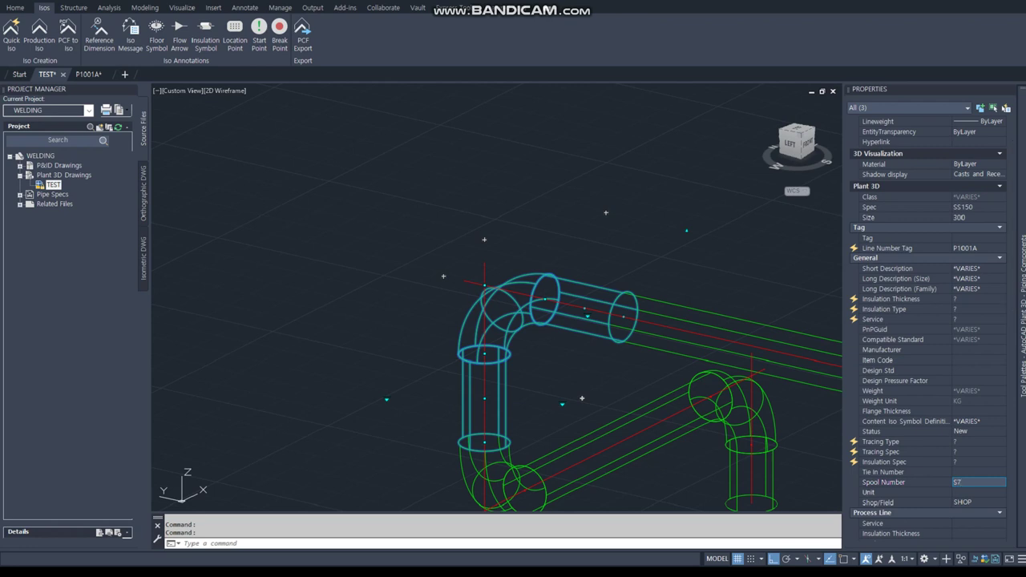
key(Escape)
key(Escape)
Assign a spool number to the loop's two elbows and two connecting pipes
middle_drag(623, 473, 381, 309)
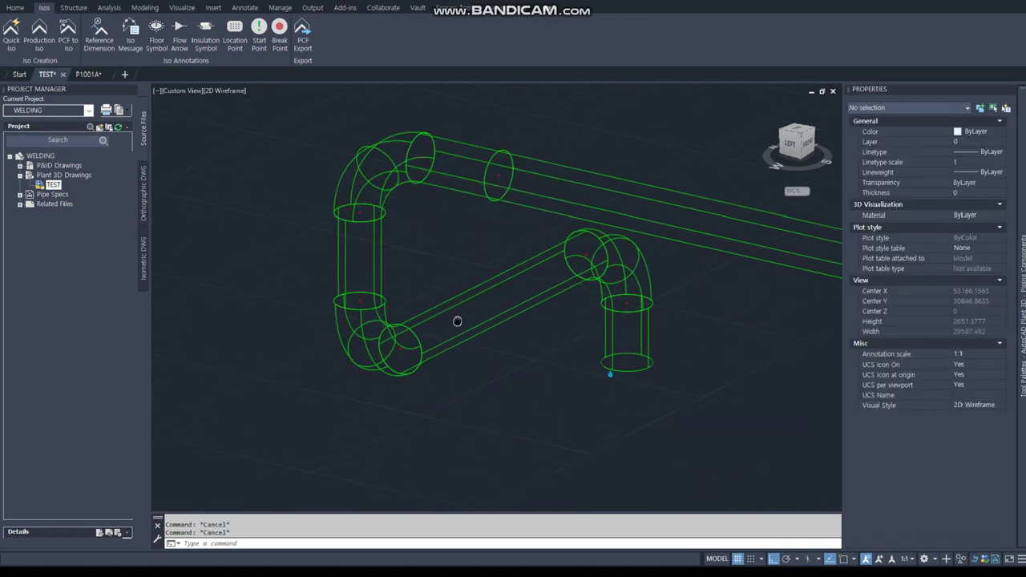
click(381, 309)
click(445, 290)
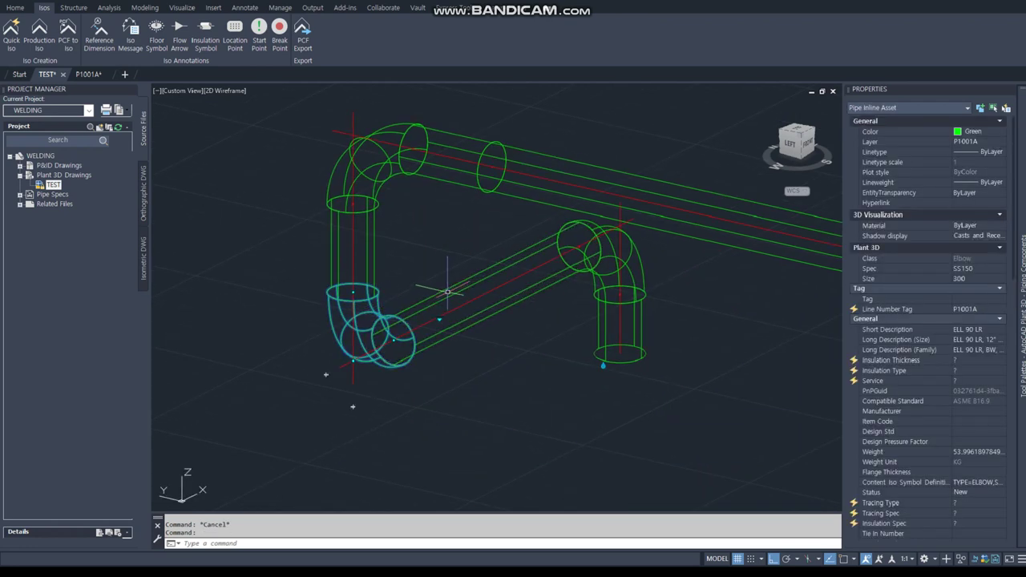
click(633, 264)
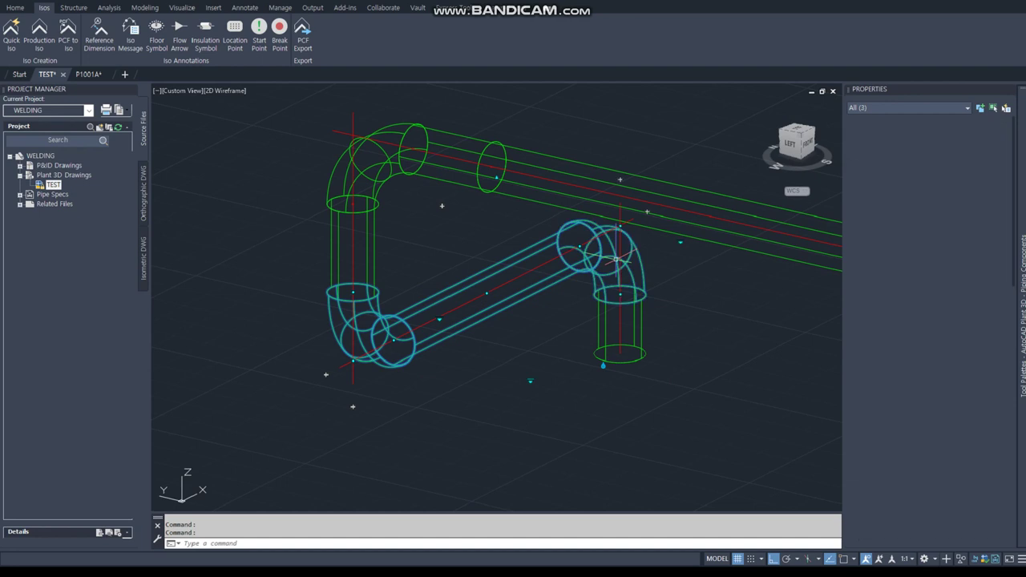
click(641, 327)
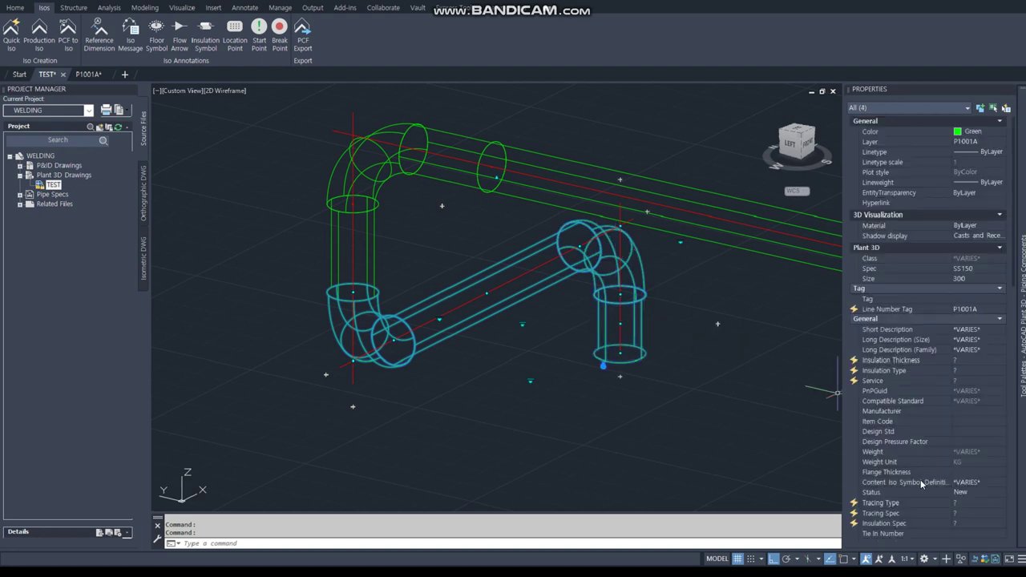
scroll(920, 479, down, 4)
click(957, 419)
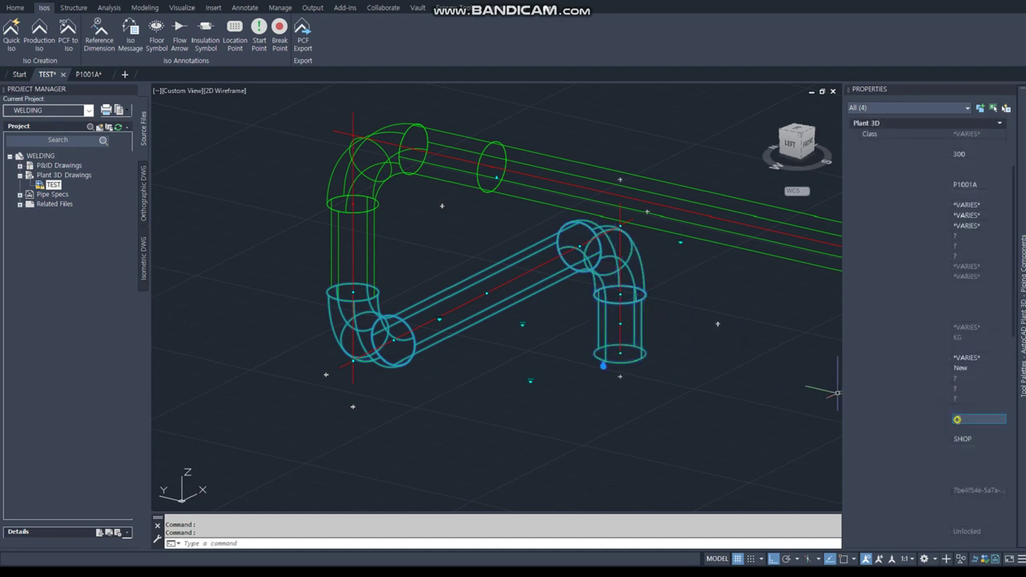
text(S)
key(Return)
key(Escape)
key(Escape)
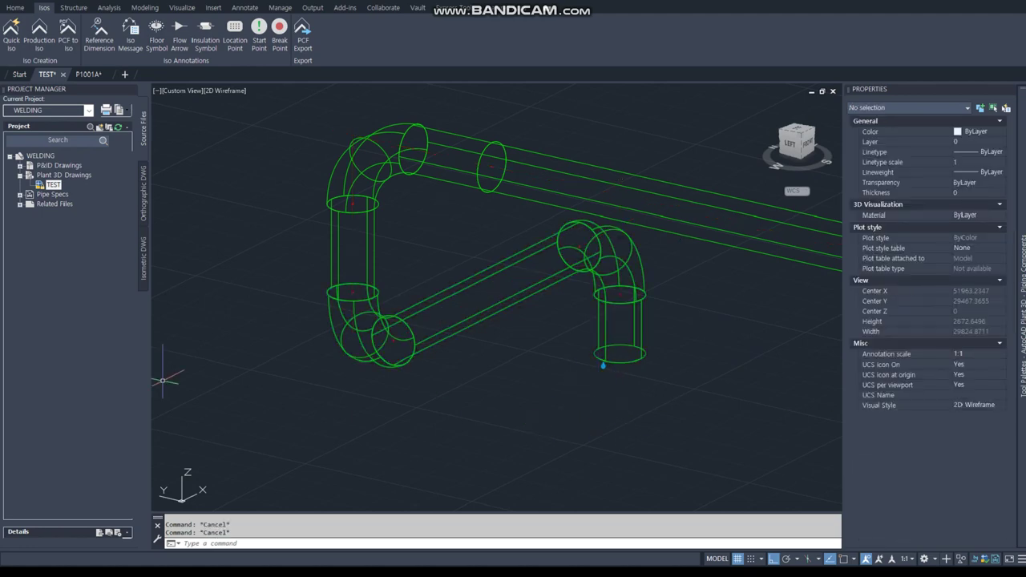
Enter the weld number for the connector at the right elbow's end
scroll(618, 293, up, 4)
click(617, 294)
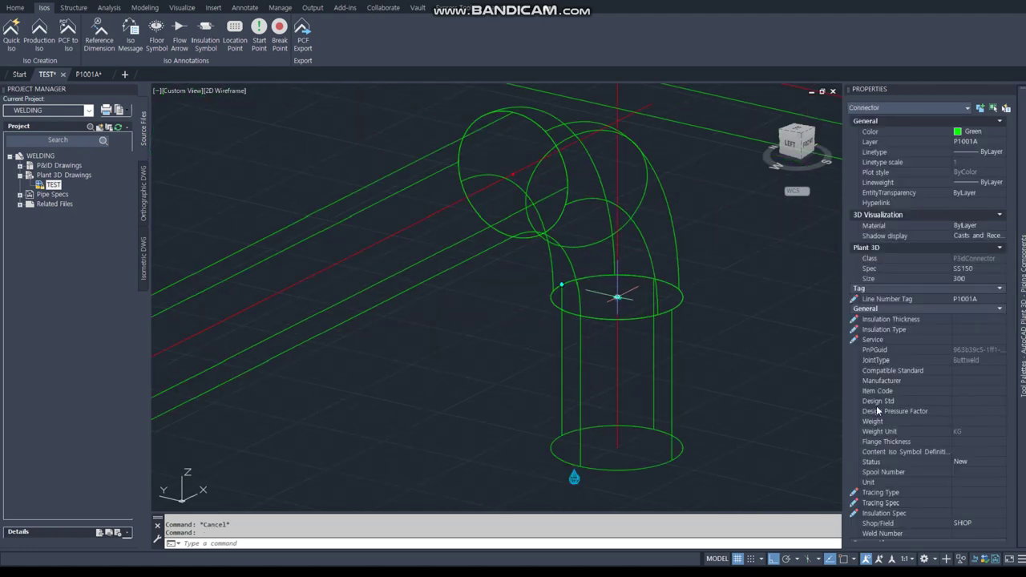
scroll(892, 455, down, 5)
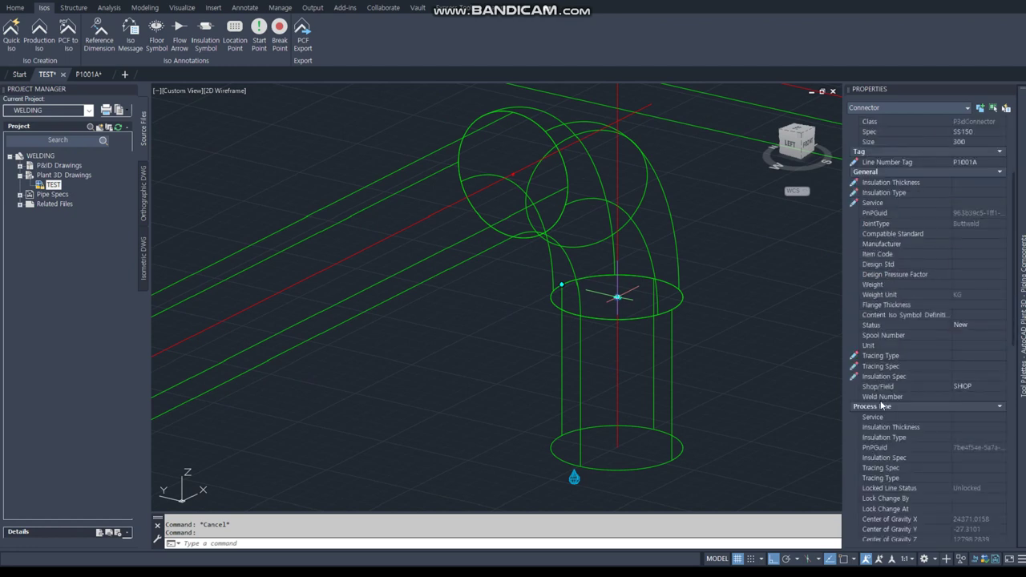
click(966, 396)
text(1)
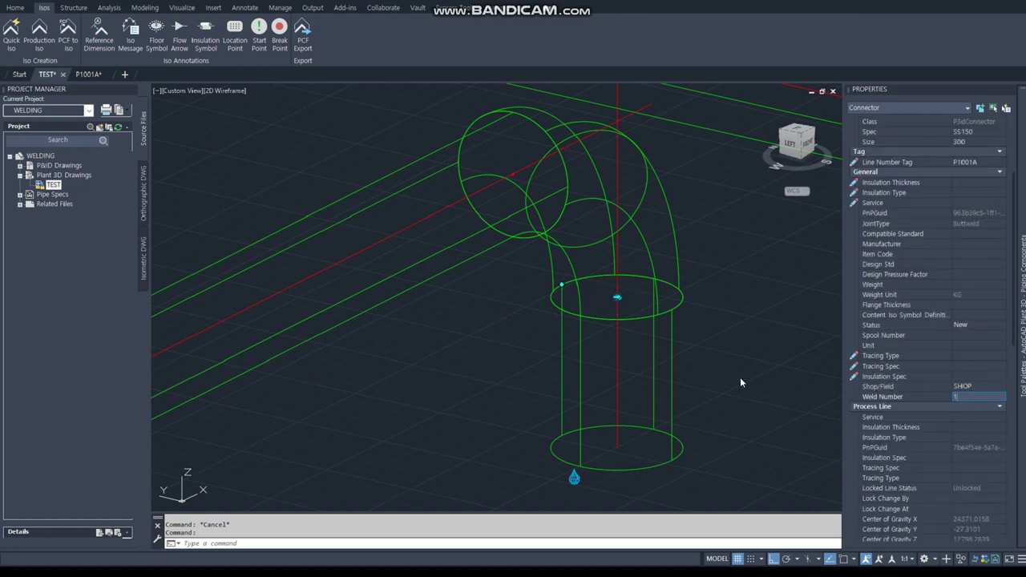
key(Return)
key(Escape)
Give the connector where the pipe meets the elbow weld number 2
click(514, 172)
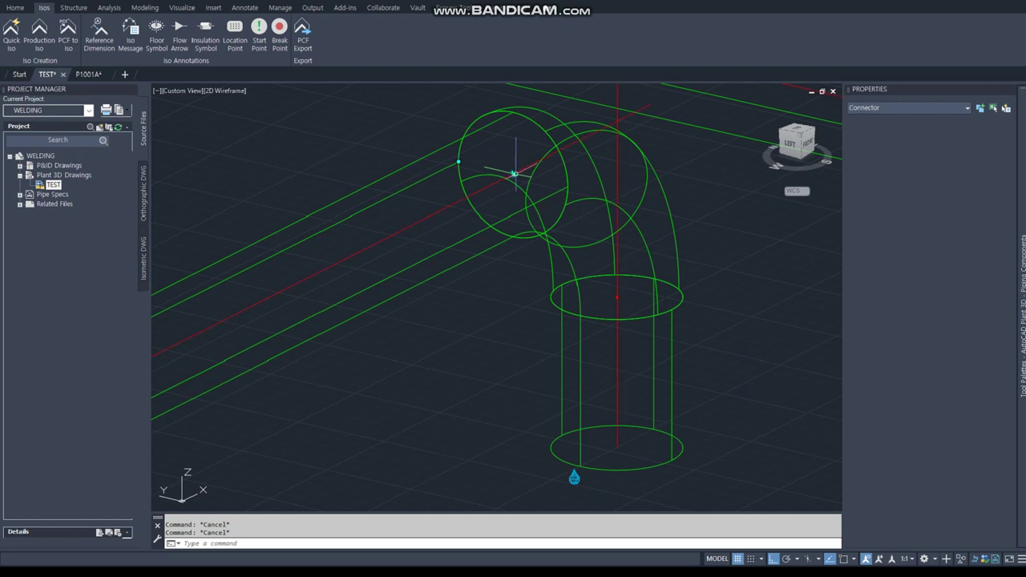
scroll(914, 459, down, 3)
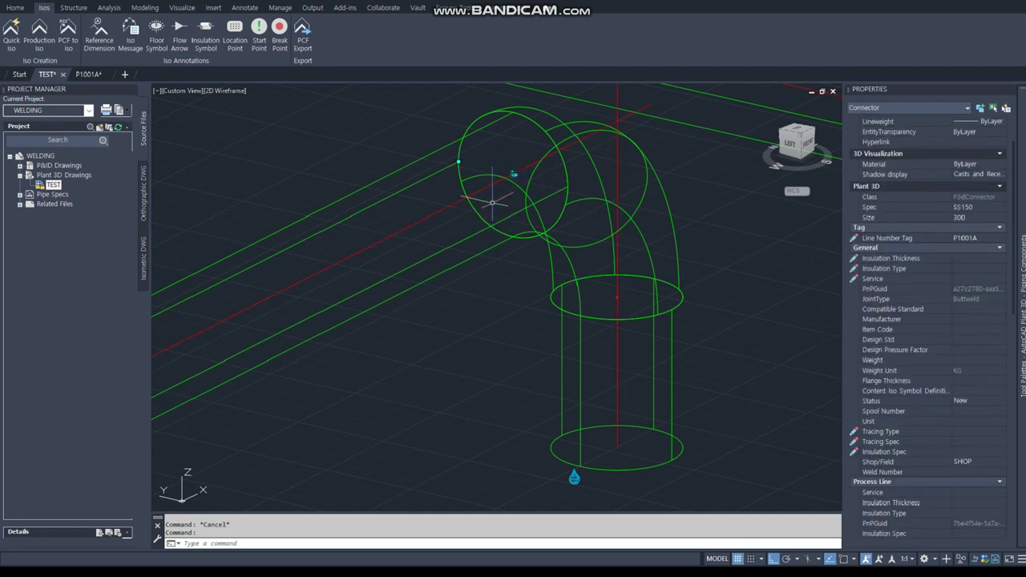
key(Escape)
click(513, 172)
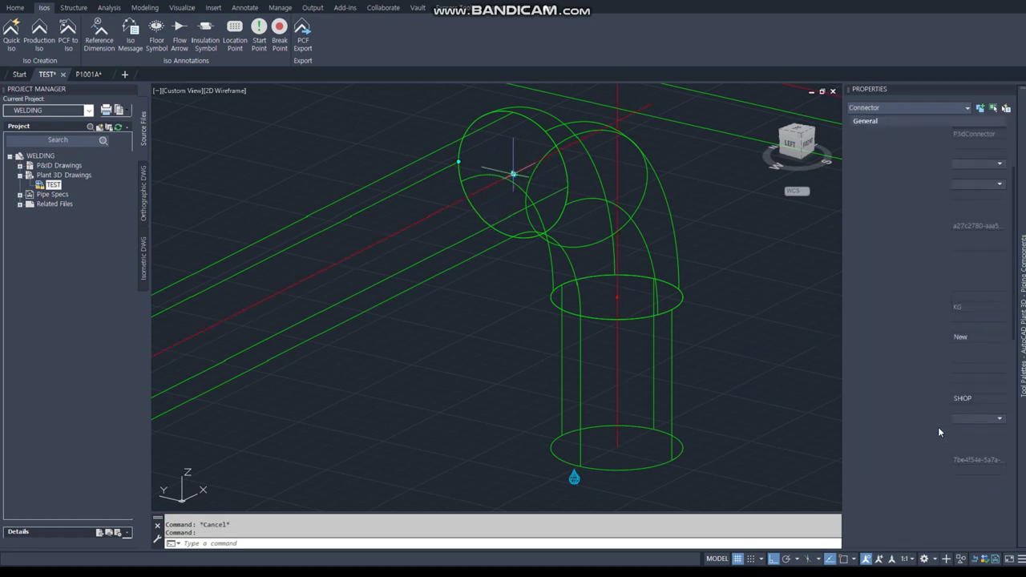
click(959, 345)
text(2)
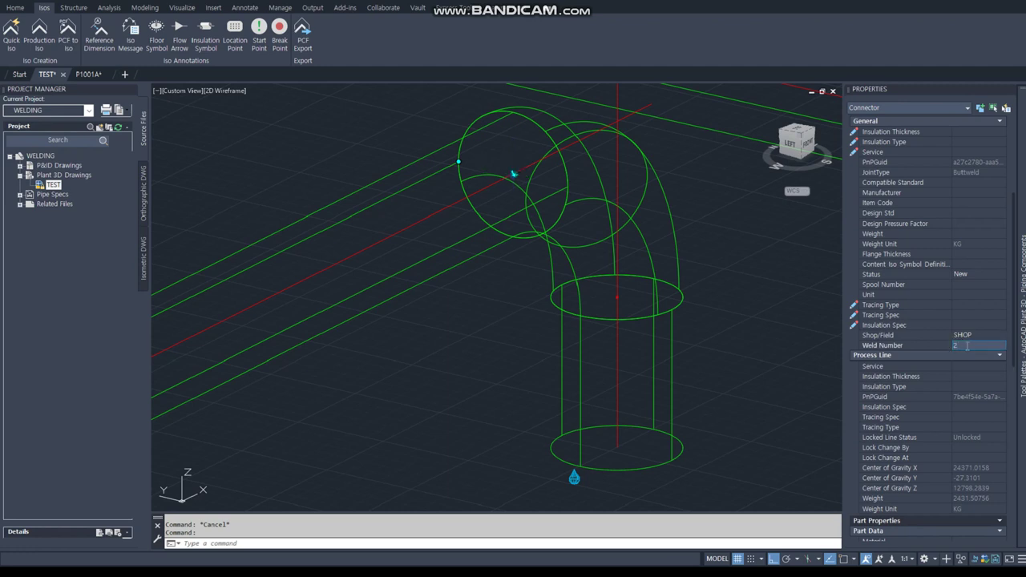
key(Return)
key(Escape)
Enter the weld number for the connector at the lower-left elbow
scroll(264, 373, down, 3)
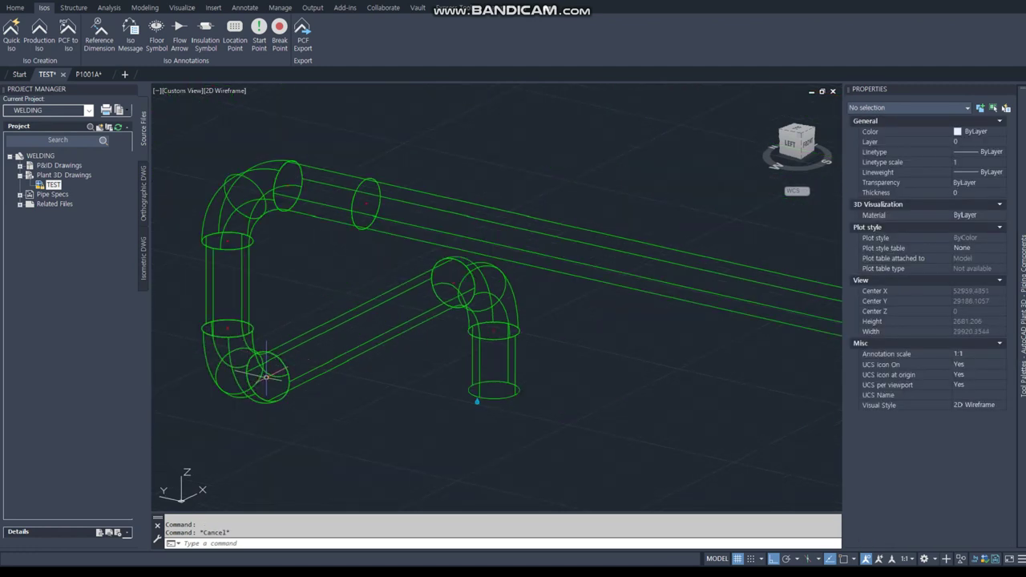
click(264, 374)
scroll(980, 416, down, 3)
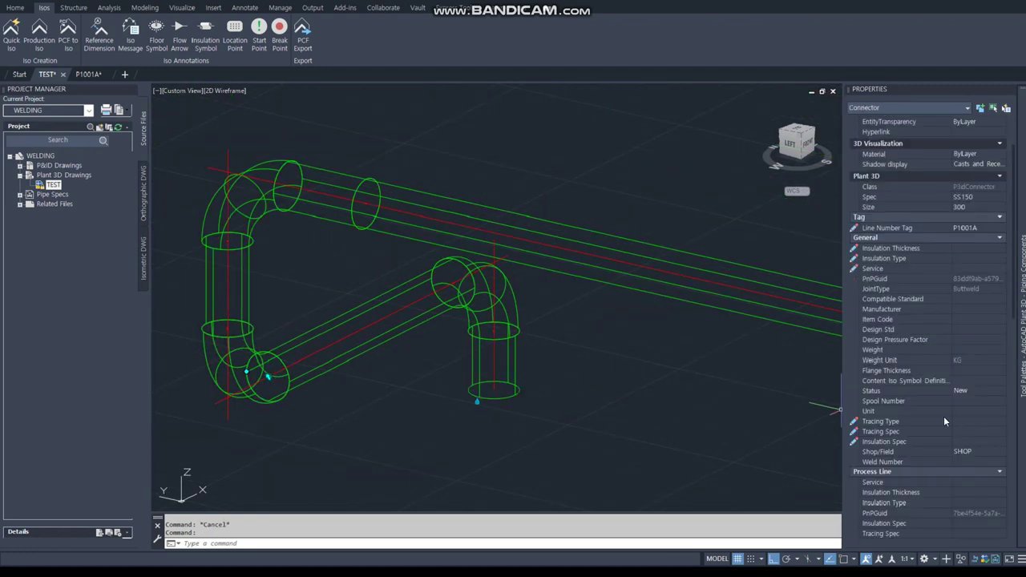
click(971, 461)
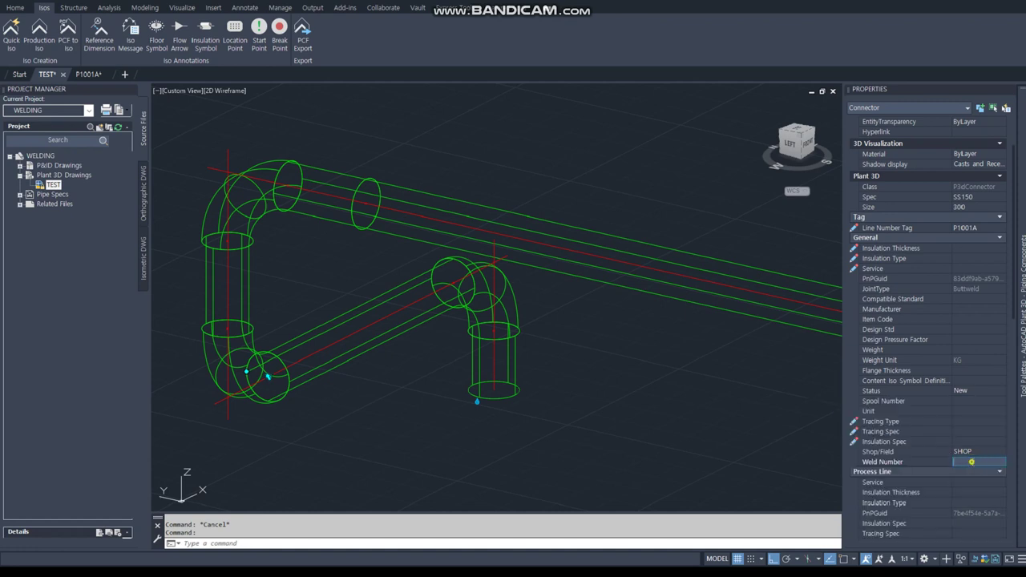
text(3)
key(Return)
key(Escape)
Set the spool number on the connector of the left vertical pipe
click(227, 329)
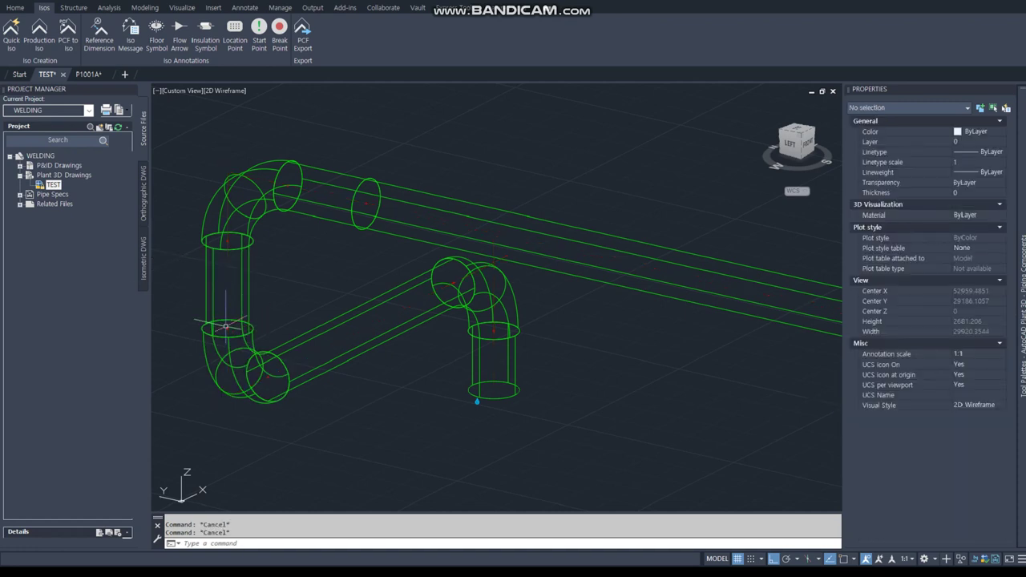
click(962, 471)
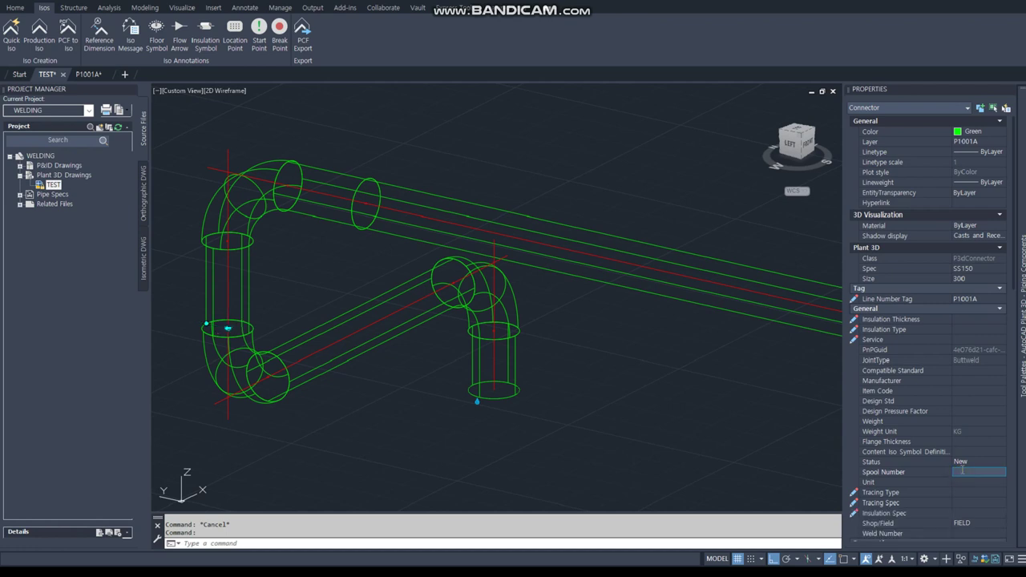
text(4)
key(Return)
key(Escape)
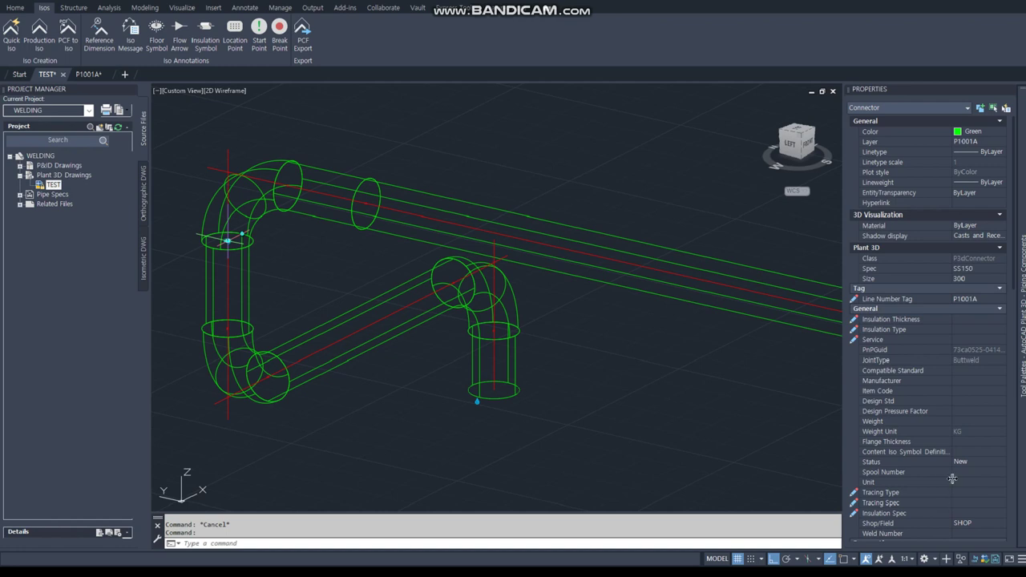
scroll(951, 478, down, 2)
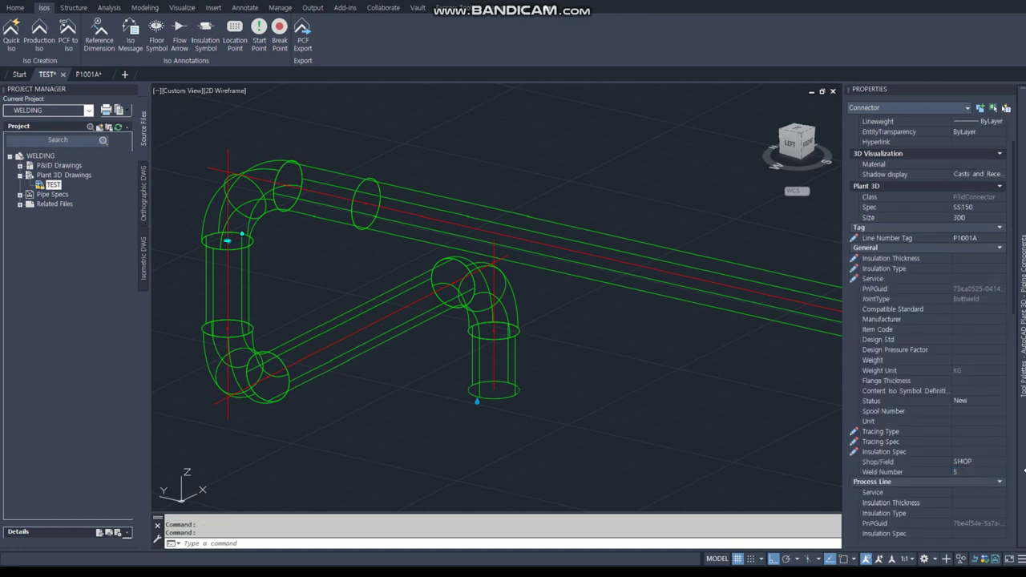
key(Escape)
Give the upper-left elbow connector weld number 6 and check it against the marked-up PDF
click(287, 184)
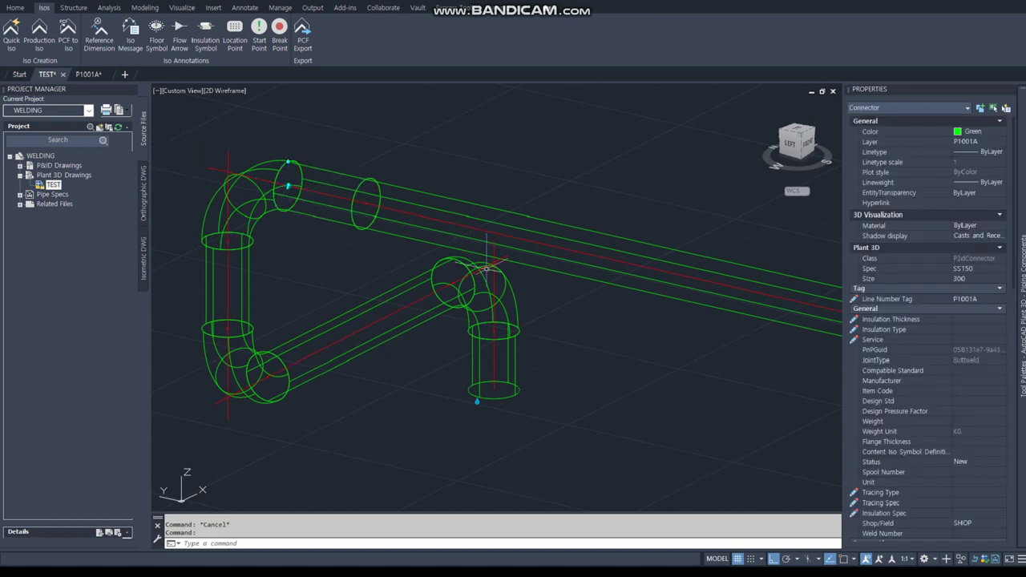
scroll(961, 505, down, 2)
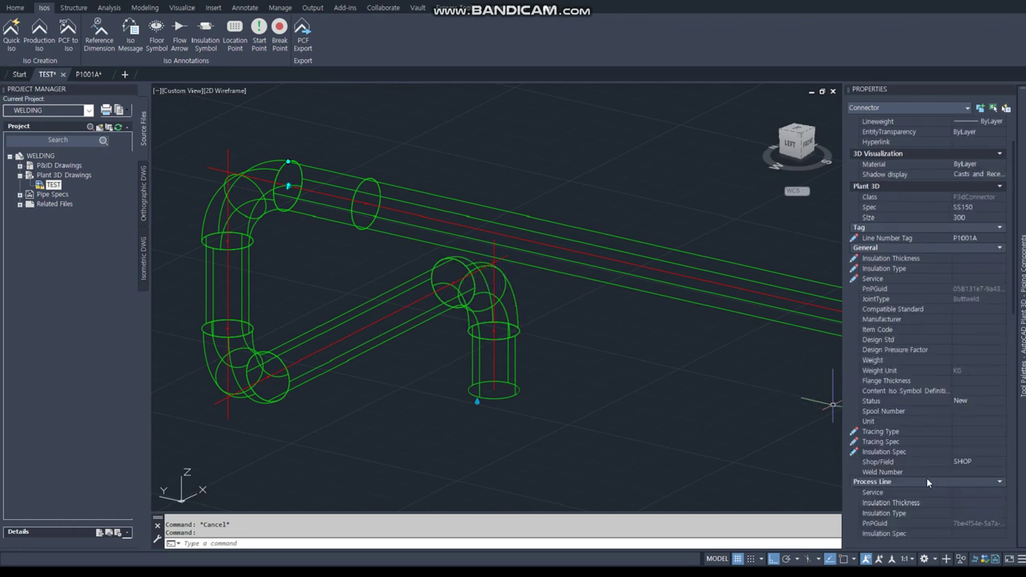
click(967, 472)
text(6)
key(Return)
key(Escape)
key(alt+Tab)
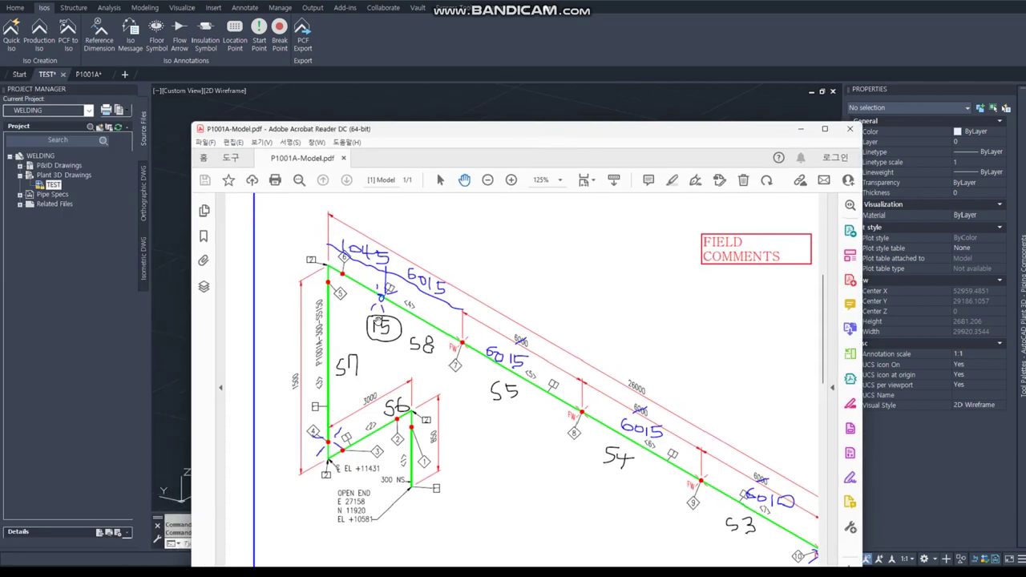
key(alt+Tab)
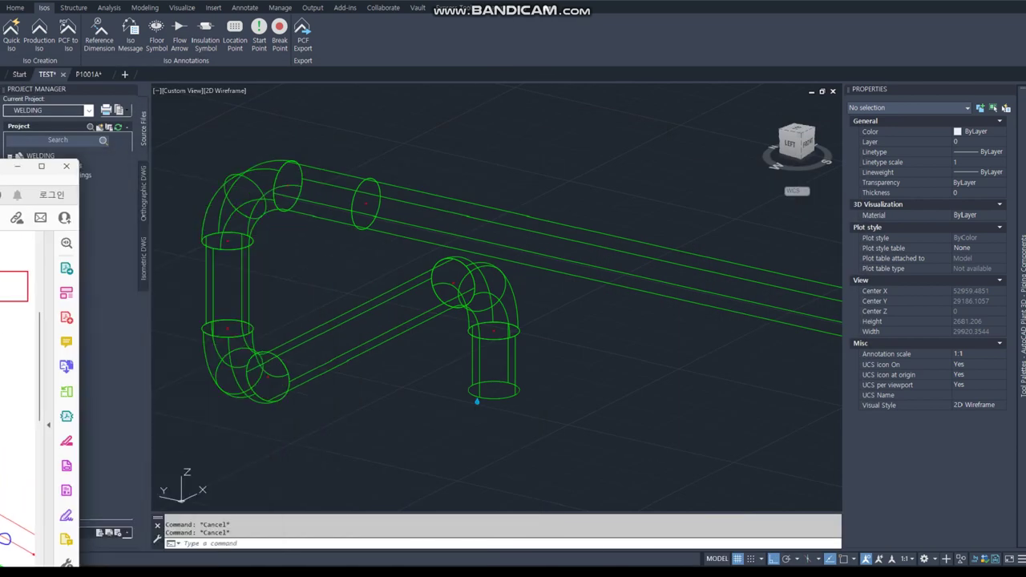
Inspect the next connector on the top pipe and pan along the long pipe run
click(364, 203)
scroll(925, 451, down, 2)
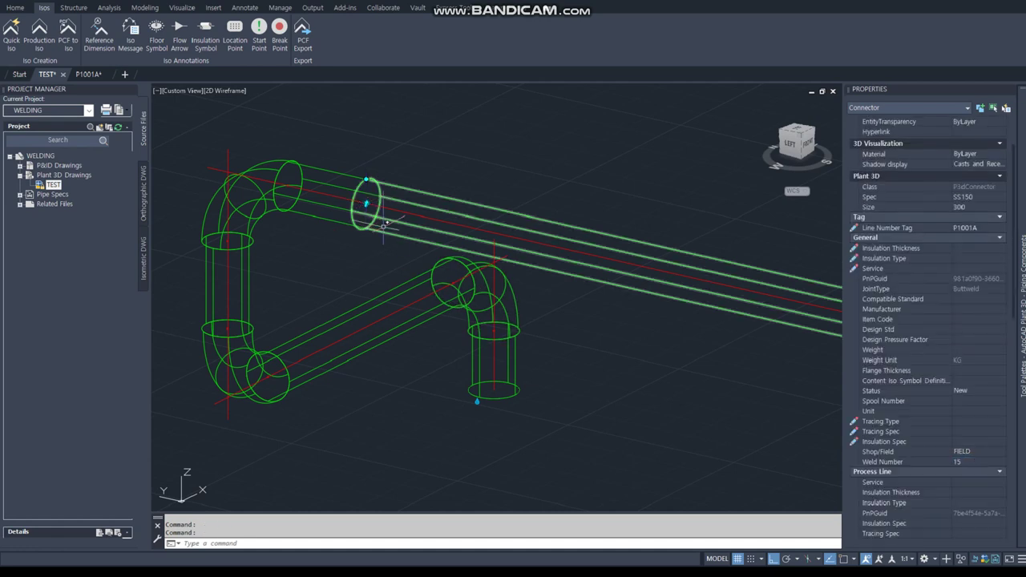
key(Escape)
scroll(513, 265, up, 5)
middle_drag(339, 245, 309, 229)
scroll(469, 271, down, 1)
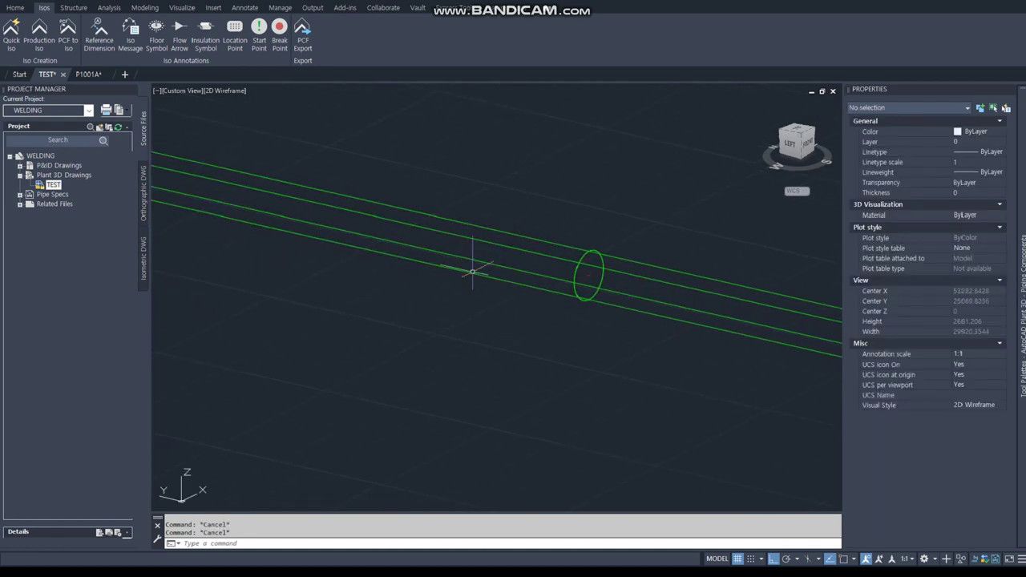
scroll(526, 281, down, 2)
scroll(441, 241, up, 2)
scroll(444, 245, up, 1)
Check the weld number field of the connector on the long pipe
click(444, 244)
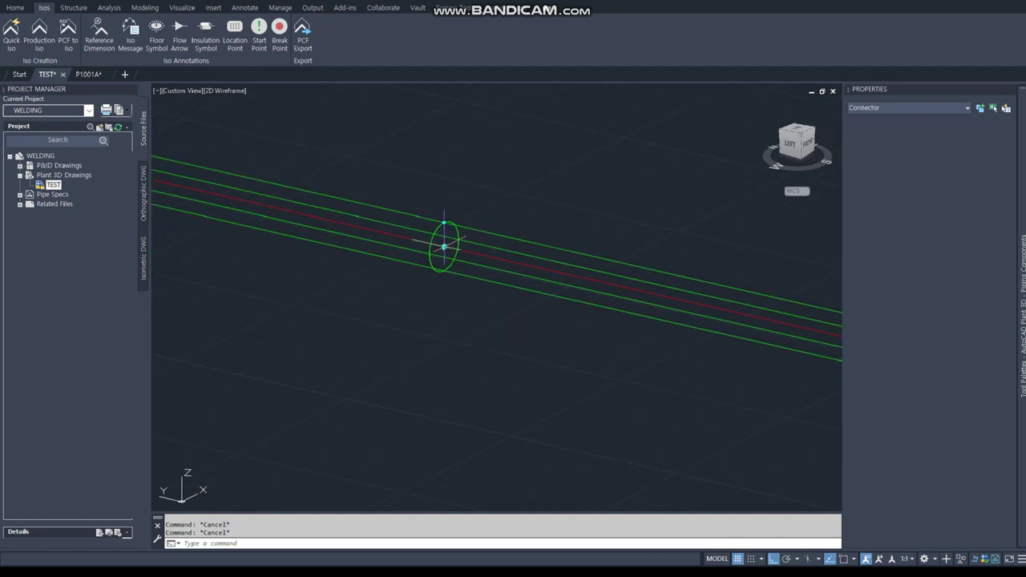
scroll(895, 475, down, 2)
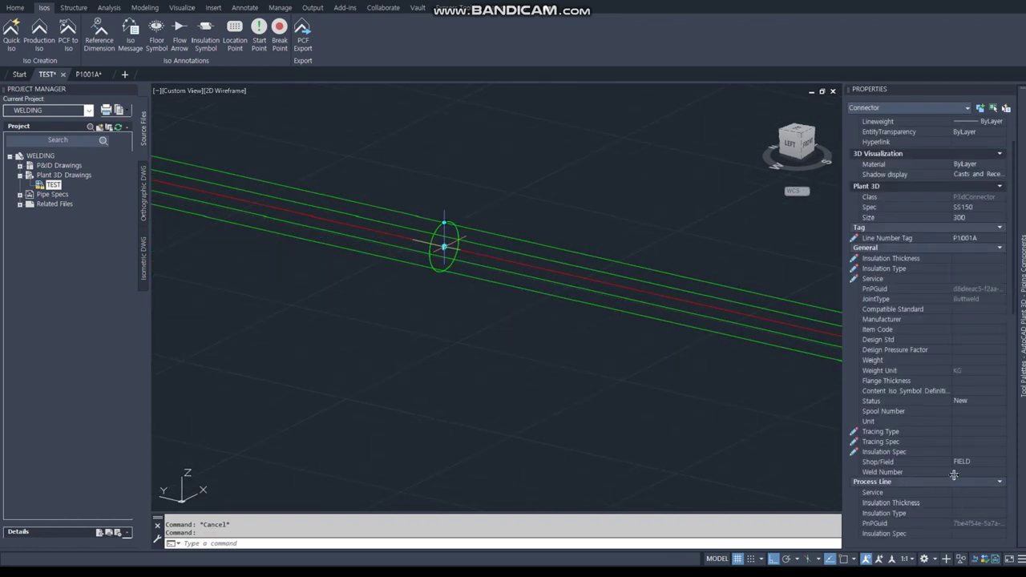
click(953, 474)
key(Escape)
key(Escape)
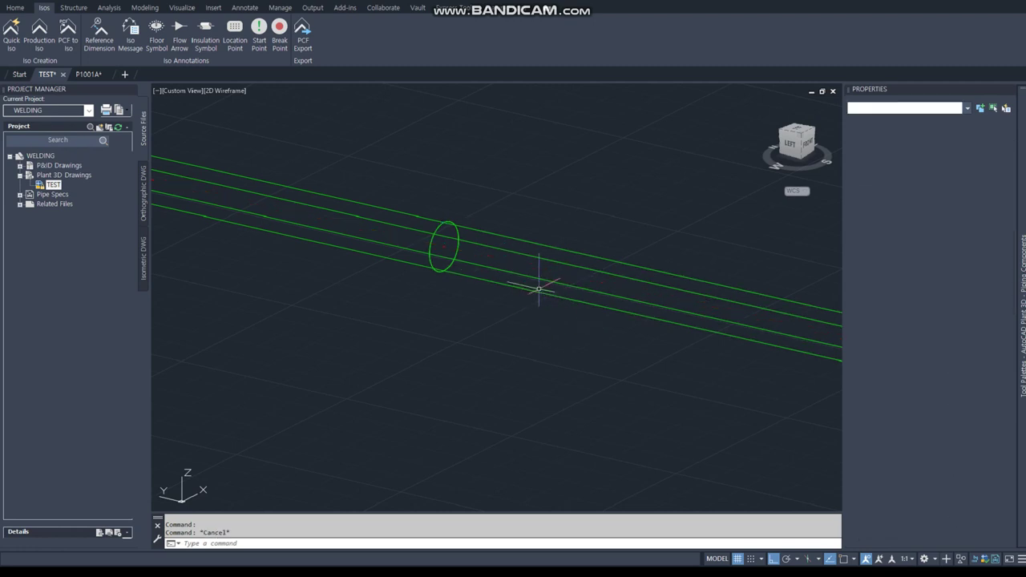
scroll(600, 297, down, 1)
scroll(297, 263, up, 2)
scroll(557, 309, down, 1)
scroll(558, 309, up, 1)
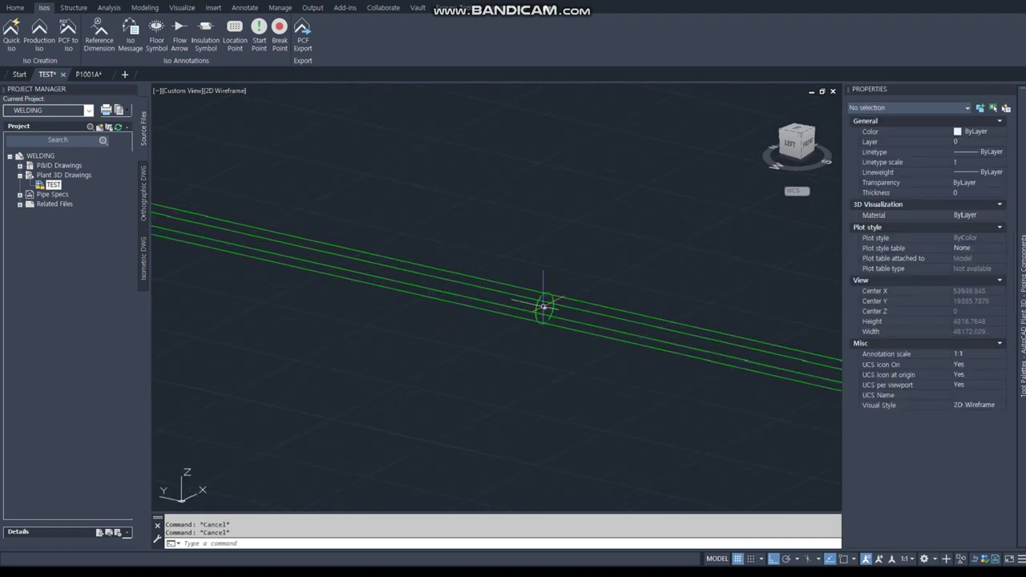
Give the connector further along the long pipe weld number 9
click(544, 307)
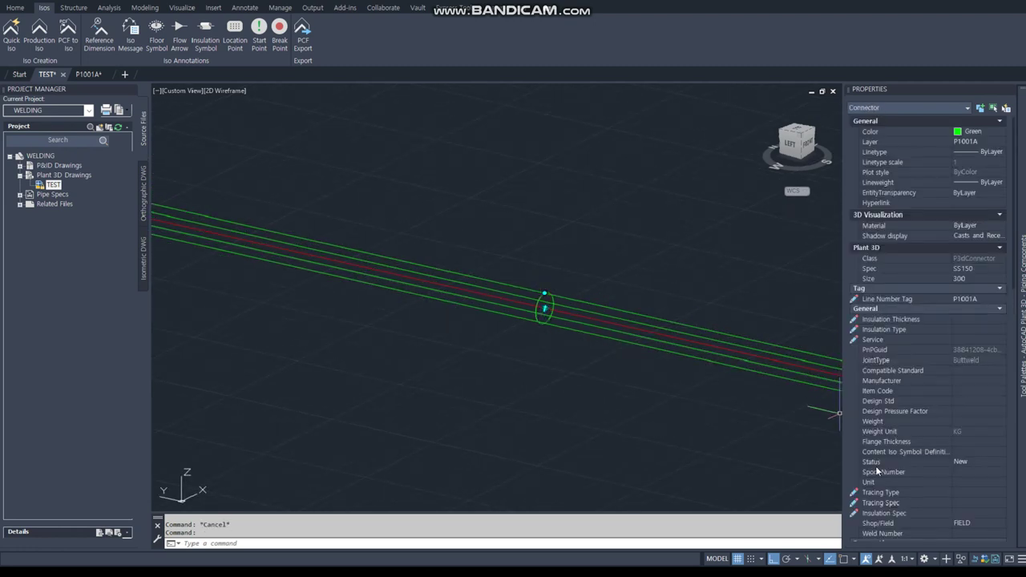
scroll(978, 464, down, 2)
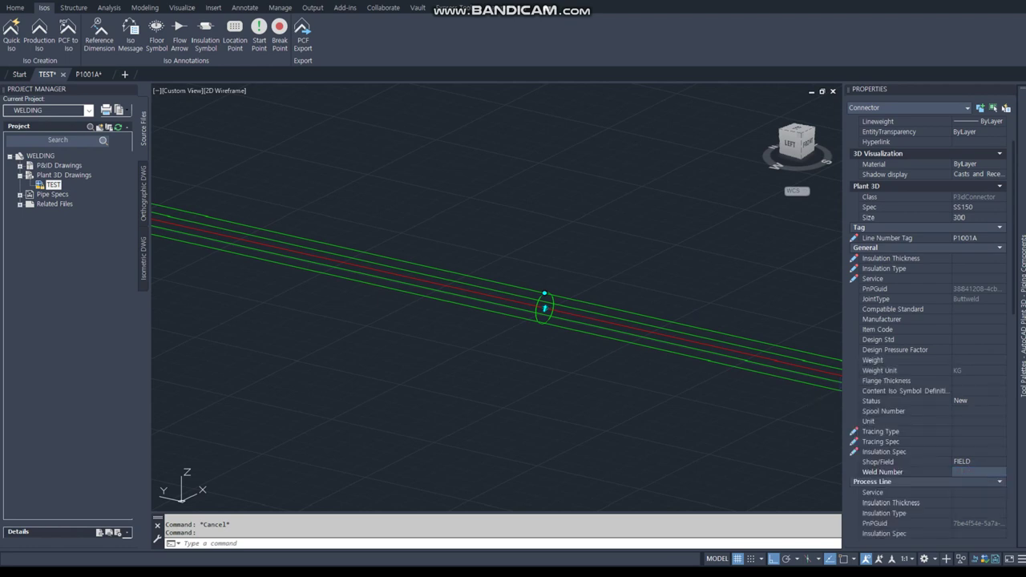
key(Escape)
scroll(642, 293, down, 1)
scroll(381, 270, down, 1)
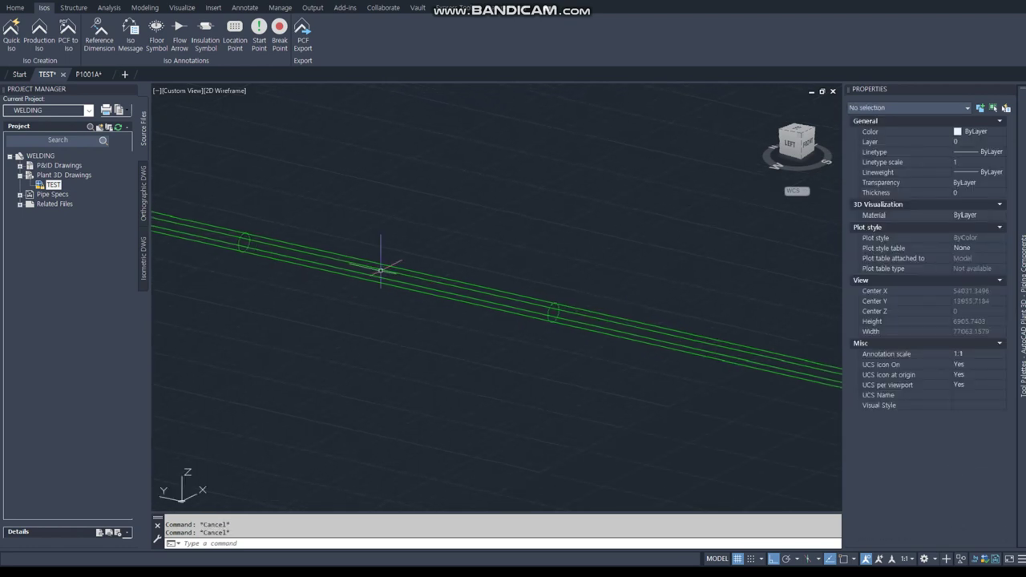
scroll(553, 309, up, 1)
click(553, 307)
scroll(970, 455, down, 2)
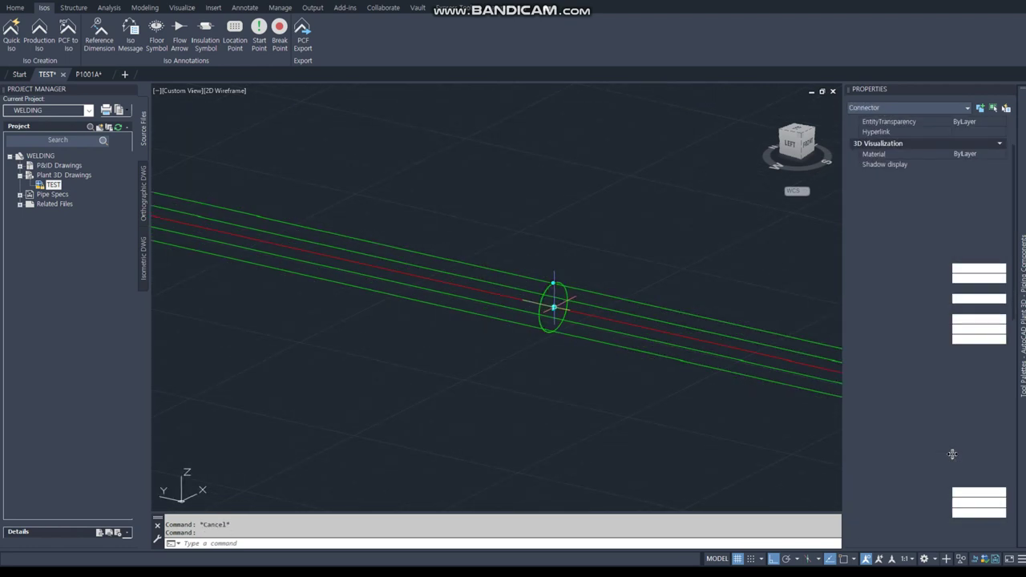
key(Return)
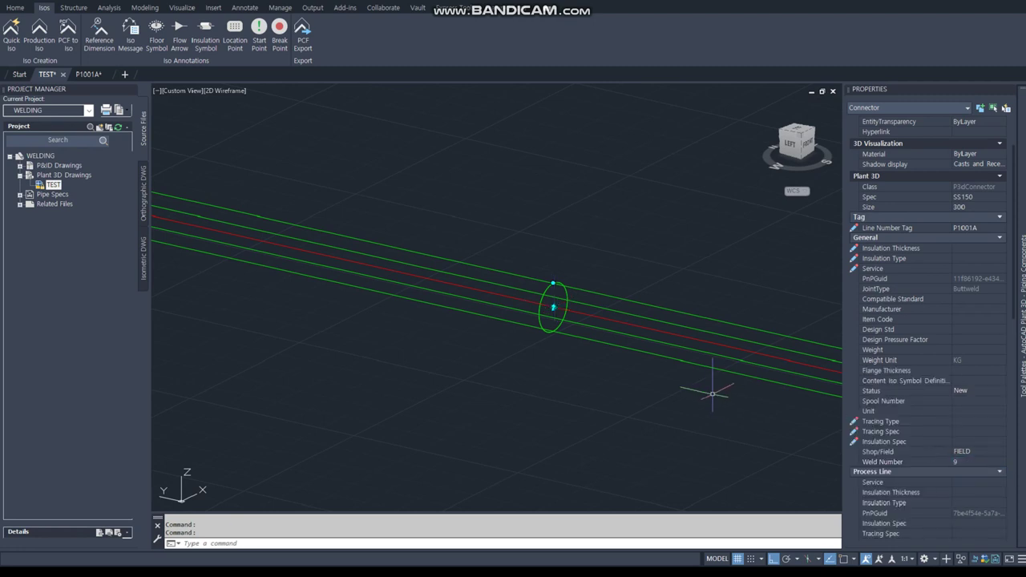
Give the connector beside the elbow and riser weld number 10
middle_drag(706, 388, 453, 336)
scroll(315, 315, down, 2)
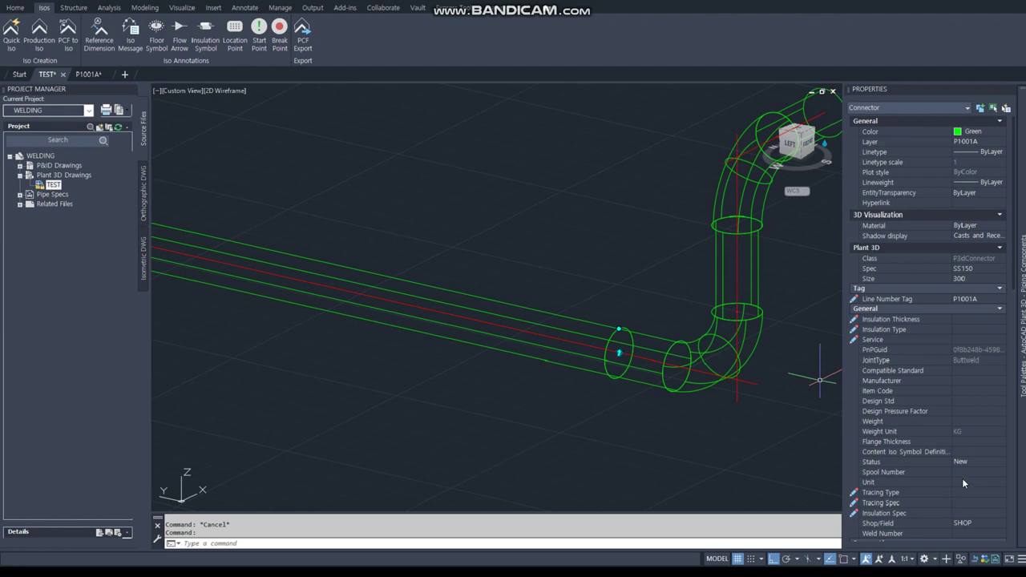
scroll(960, 477, down, 2)
click(961, 472)
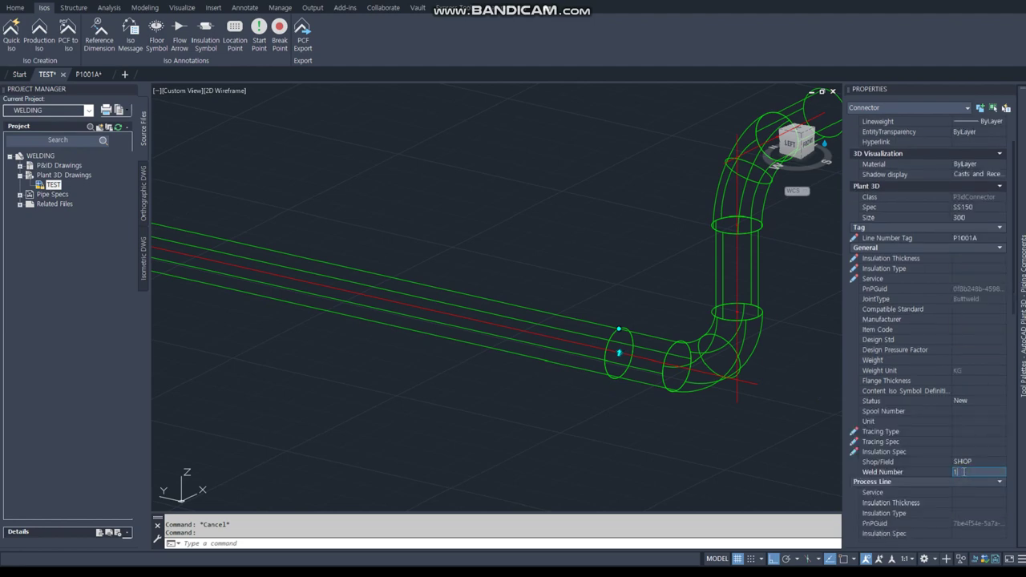
text(0)
key(Return)
Check the numbers against the marked-up PDF, minimize it, and clear the selection
key(alt+Tab)
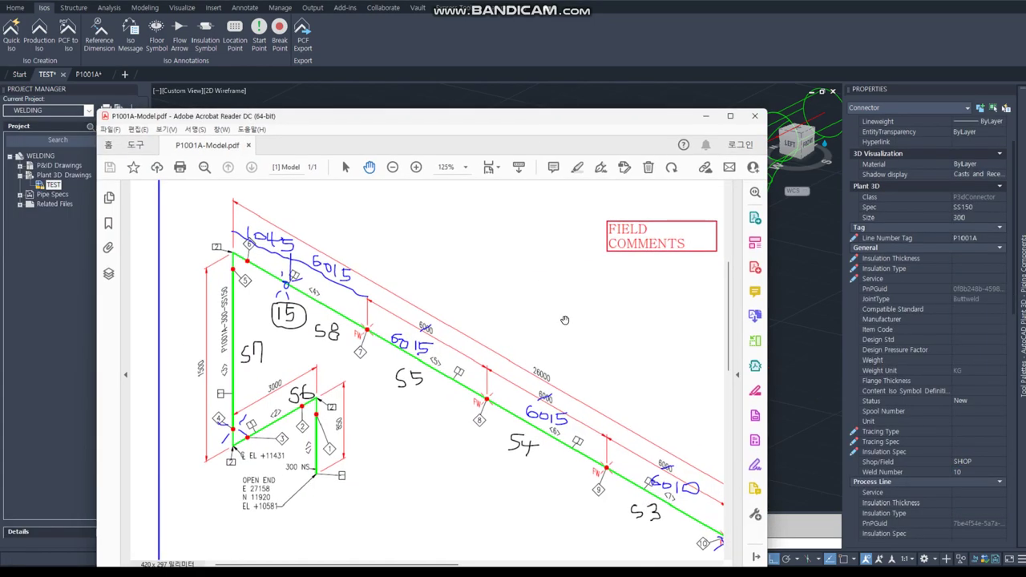
scroll(553, 341, down, 4)
scroll(553, 341, right, 6)
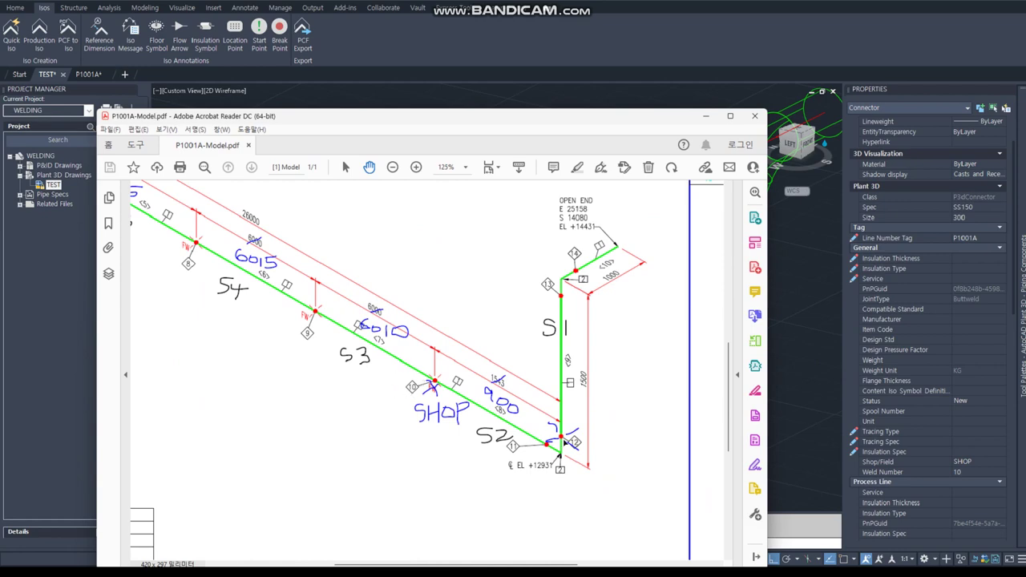
key(super+Down)
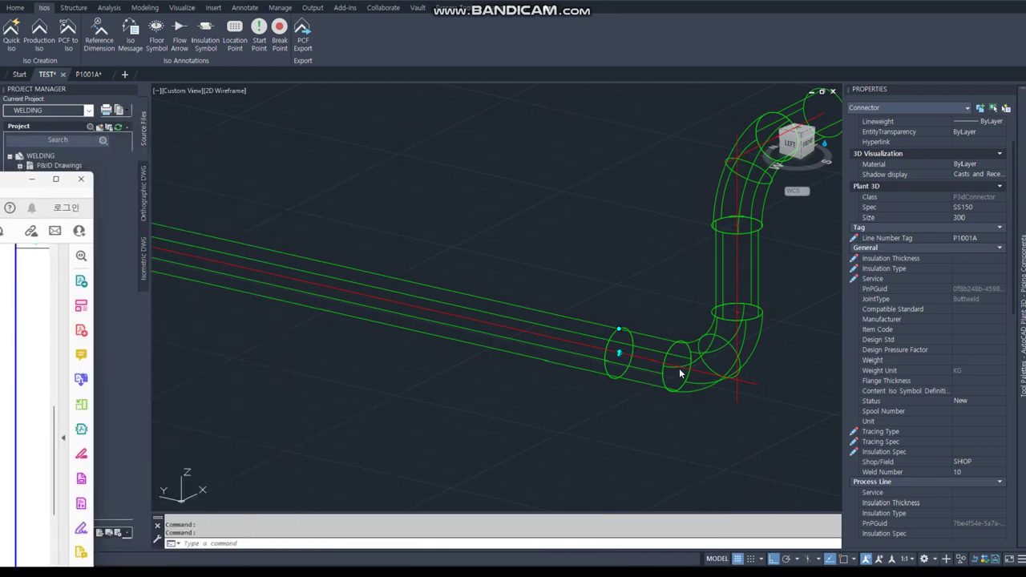
key(Escape)
key(Escape)
Enter weld numbers for the connectors at the lower elbow's bottom and top
scroll(679, 368, up, 4)
click(677, 363)
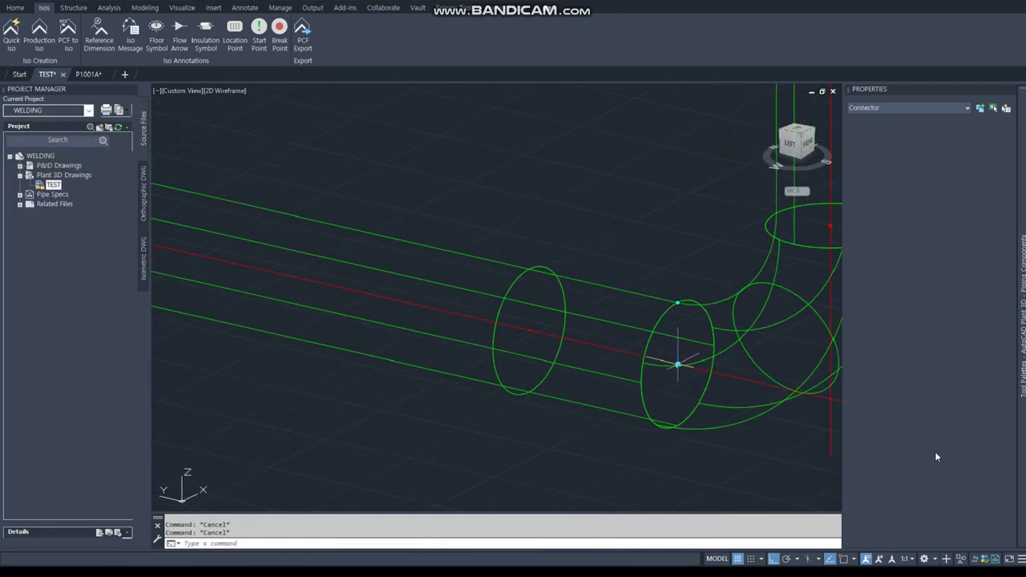
click(967, 473)
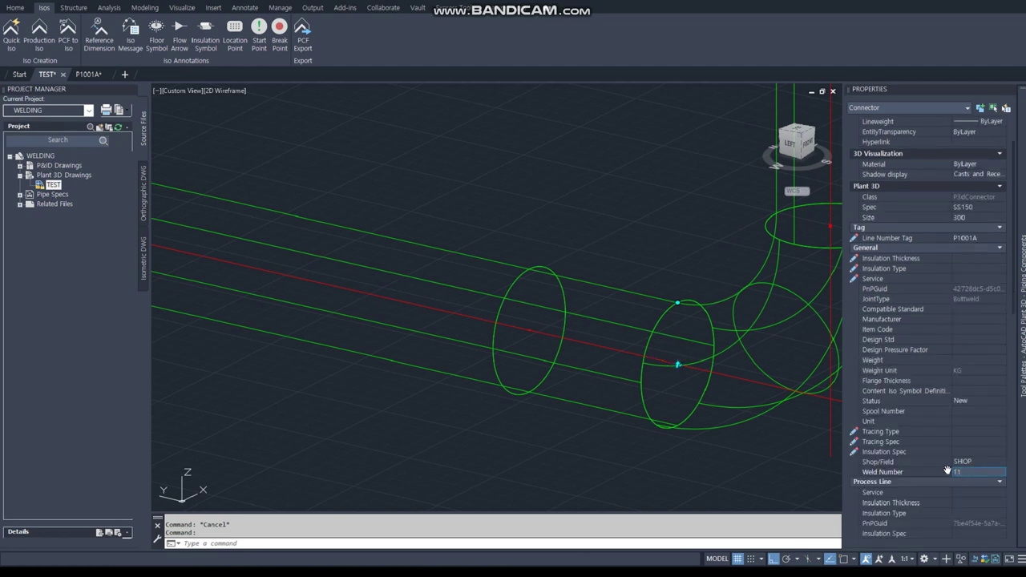
key(Escape)
middle_drag(808, 230, 656, 290)
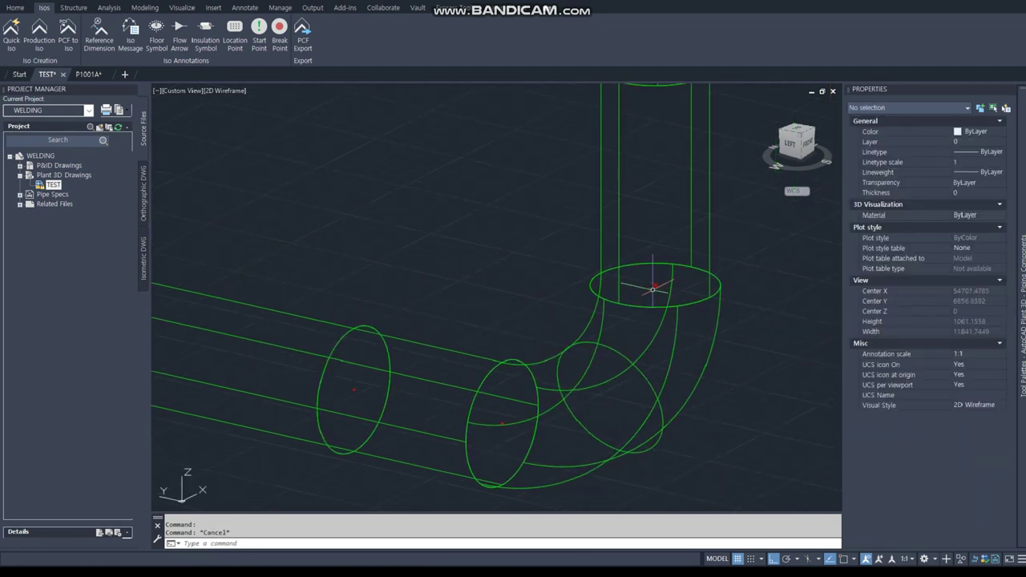
click(654, 287)
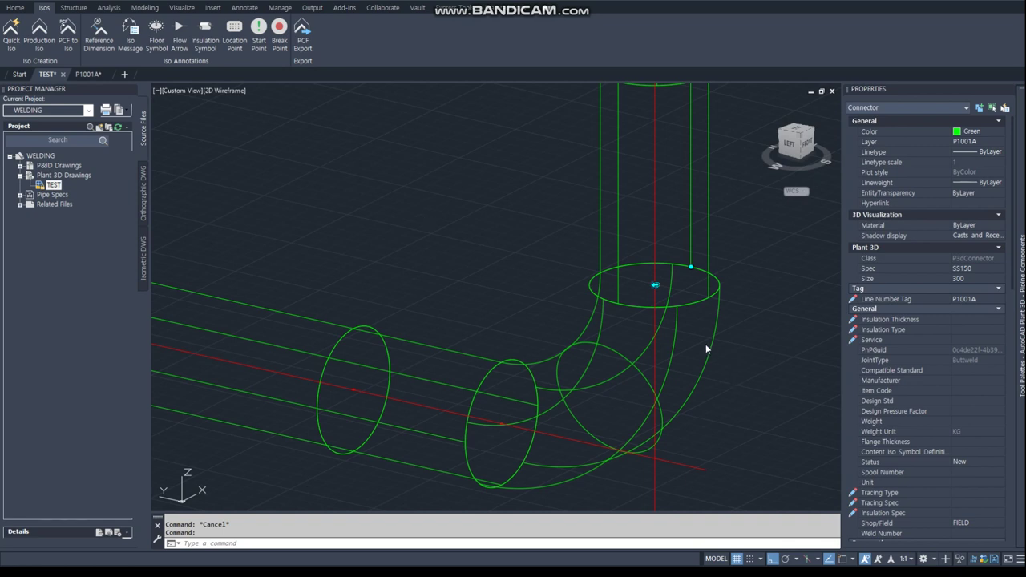
scroll(956, 500, down, 3)
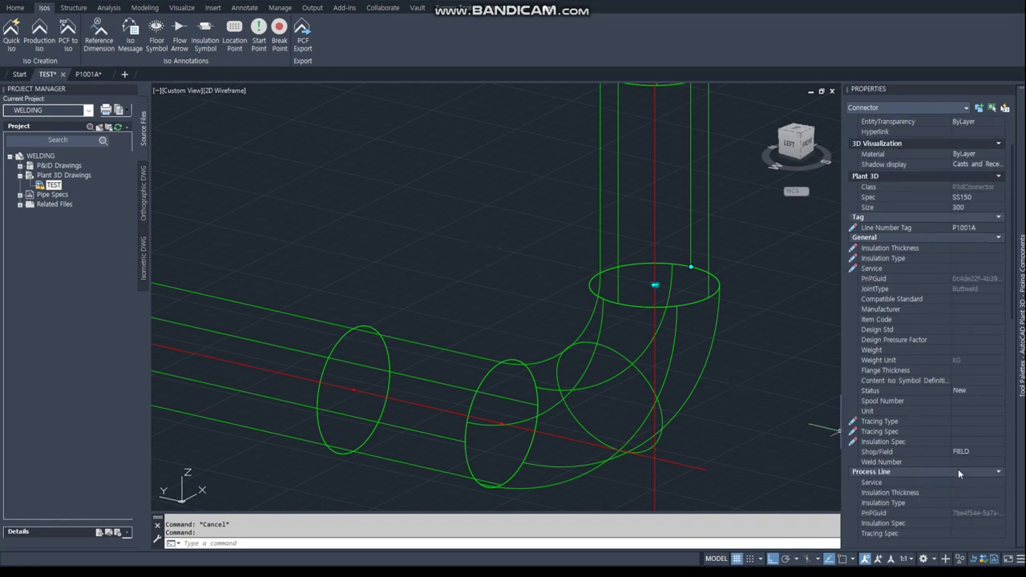
click(962, 462)
key(Escape)
Enter the weld number for the connector below the upper elbow
middle_drag(657, 286, 571, 348)
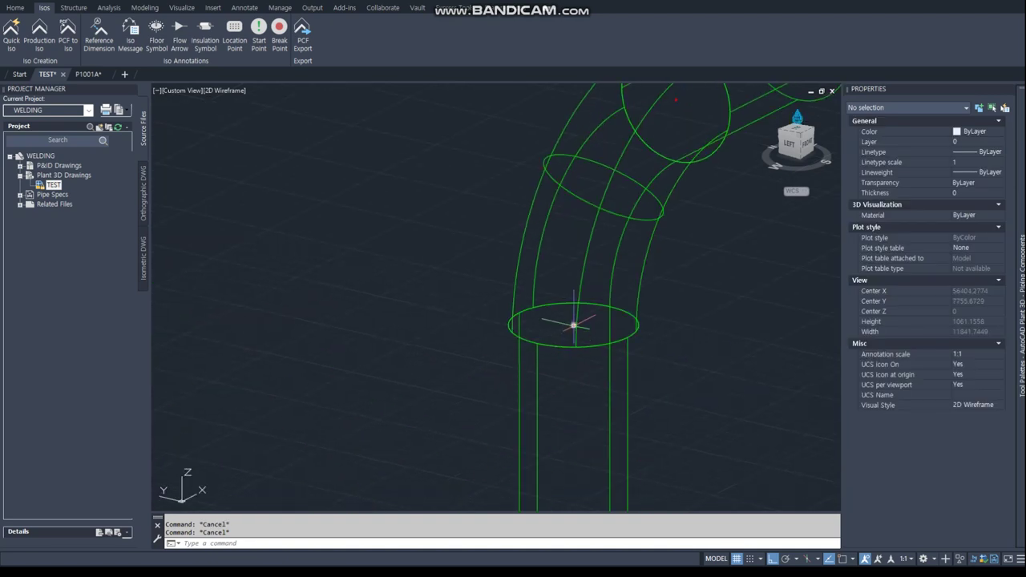
click(572, 324)
click(967, 409)
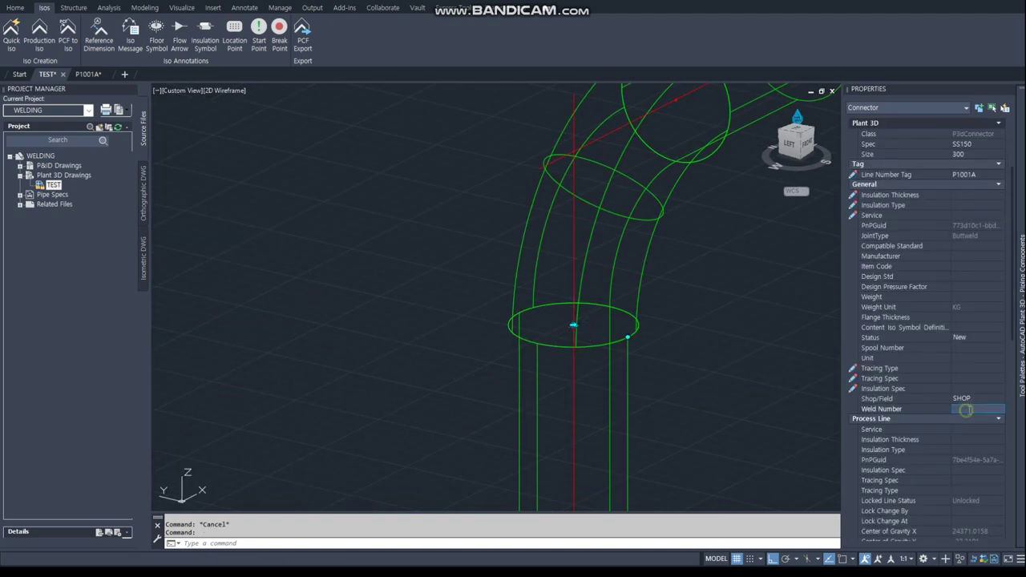
key(Escape)
Give the connector at the upper elbow's end weld number 14, then compare with the PDF
middle_drag(583, 222, 502, 341)
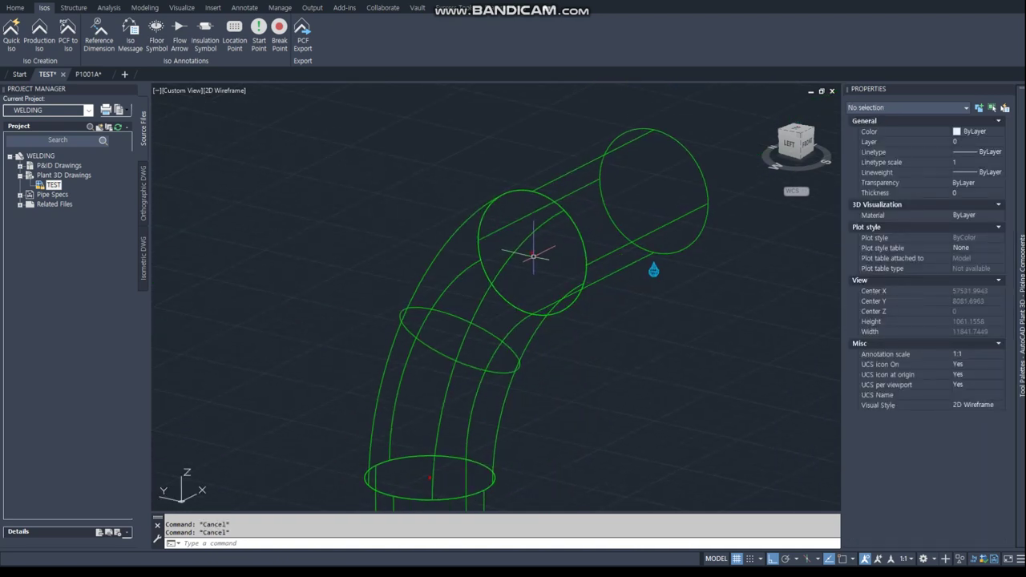
click(532, 252)
scroll(942, 462, down, 3)
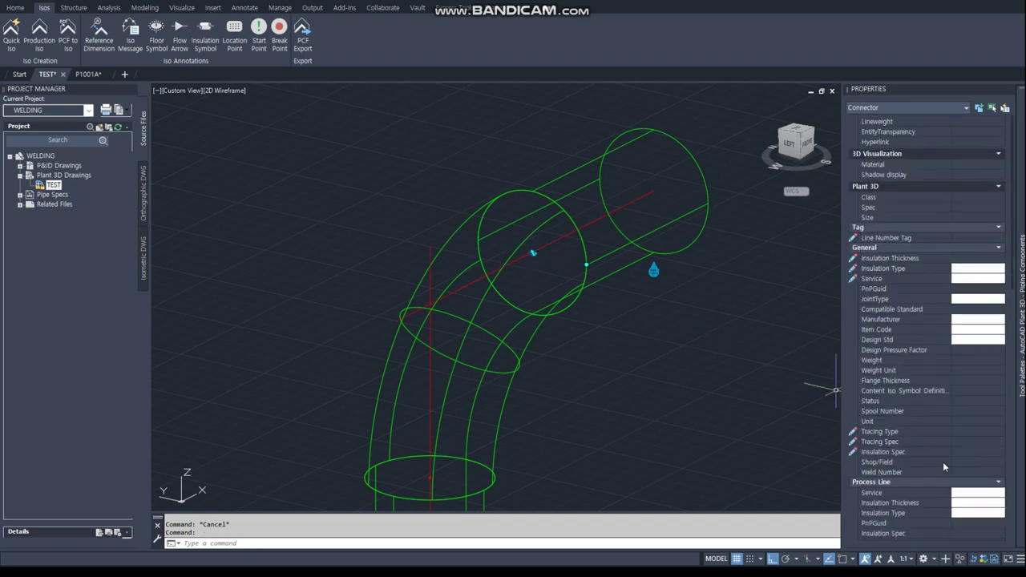
scroll(942, 462, down, 3)
click(967, 409)
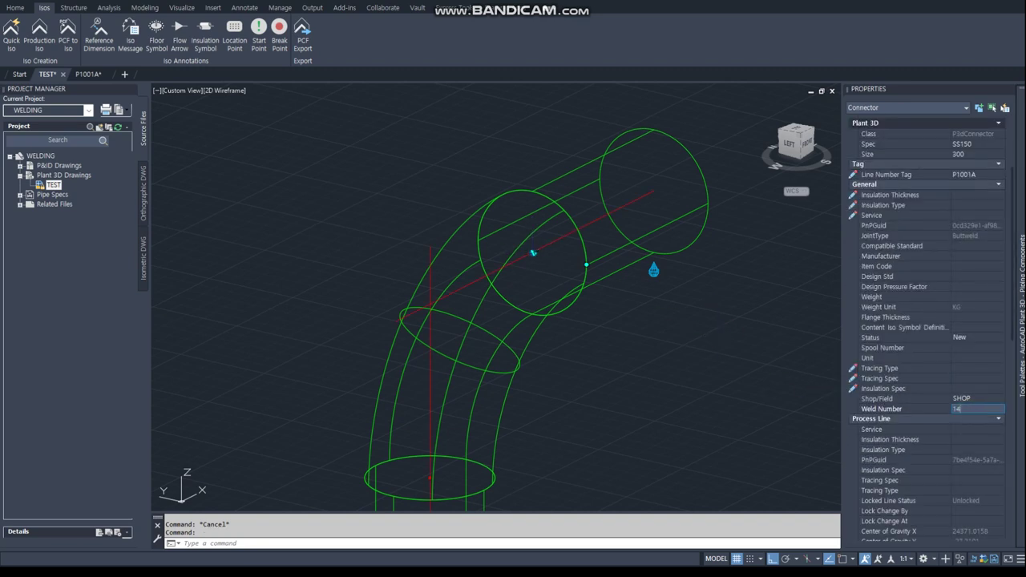
key(Return)
click(549, 407)
key(Escape)
key(Escape)
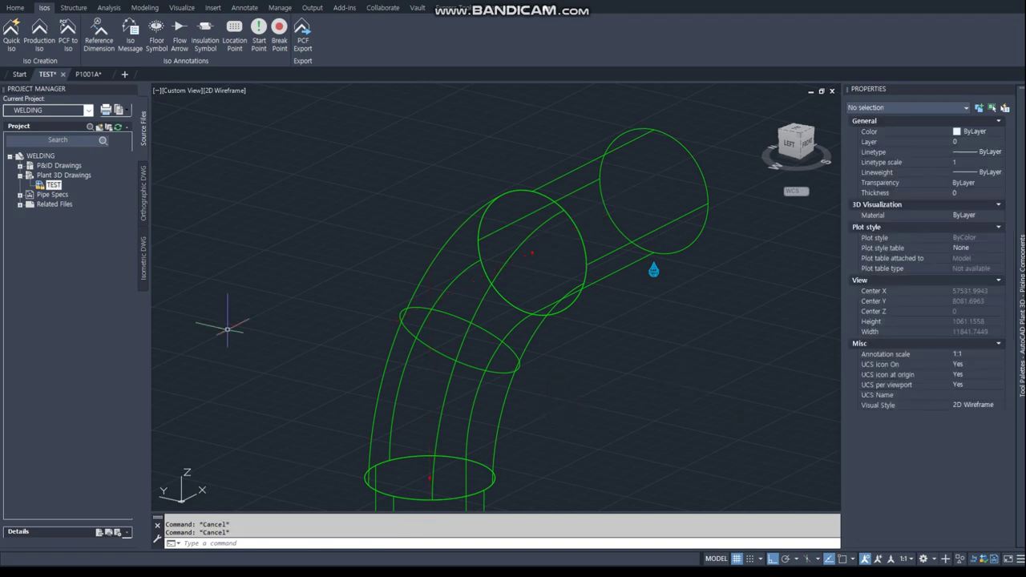
key(alt+Tab)
Return from the PDF to the model, save the TEST drawing, and zoom out to the whole run
ctrl+scroll(337, 317, down, 2)
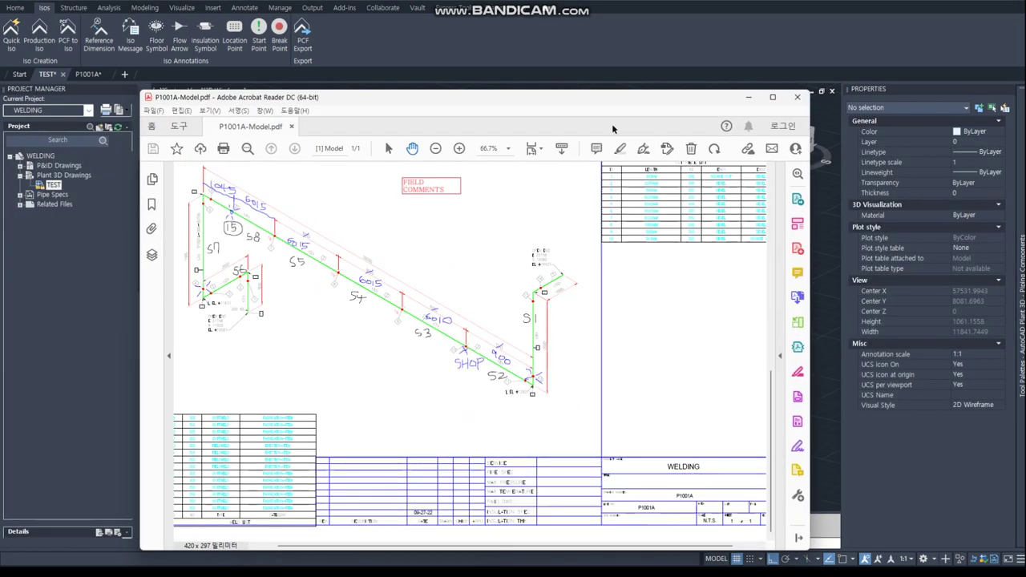
key(alt+Tab)
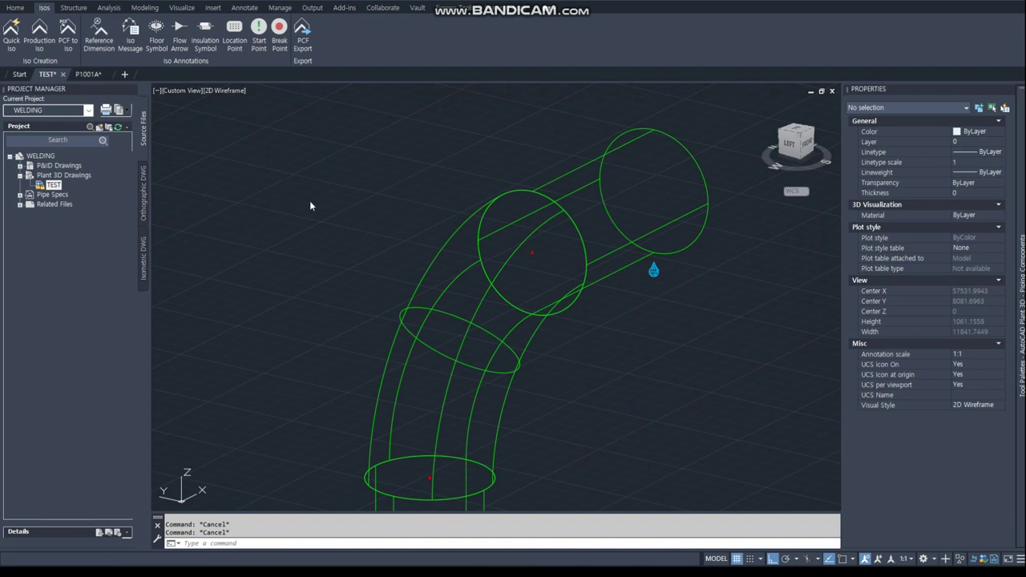
key(ctrl+s)
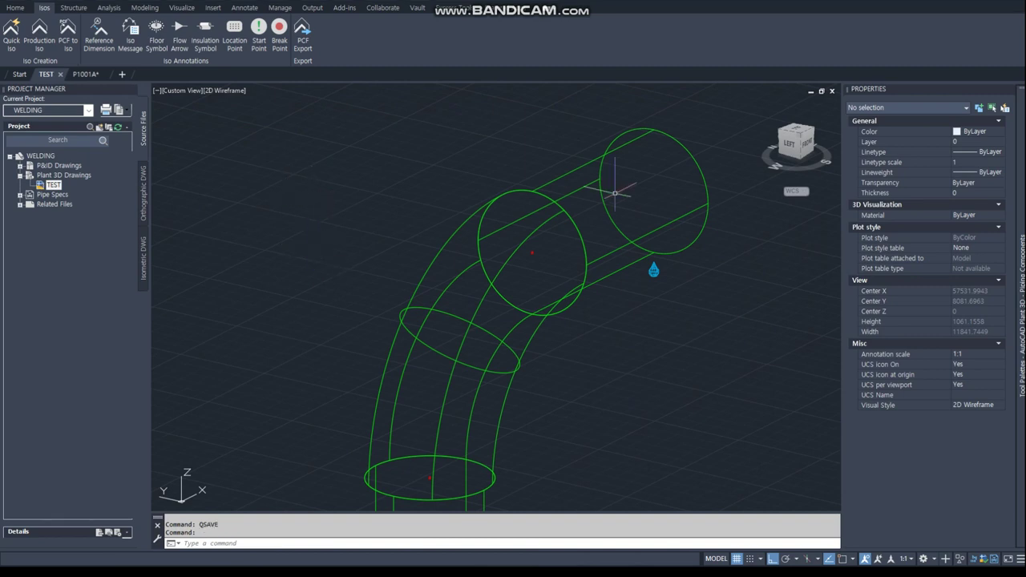
scroll(481, 240, down, 5)
scroll(596, 235, down, 3)
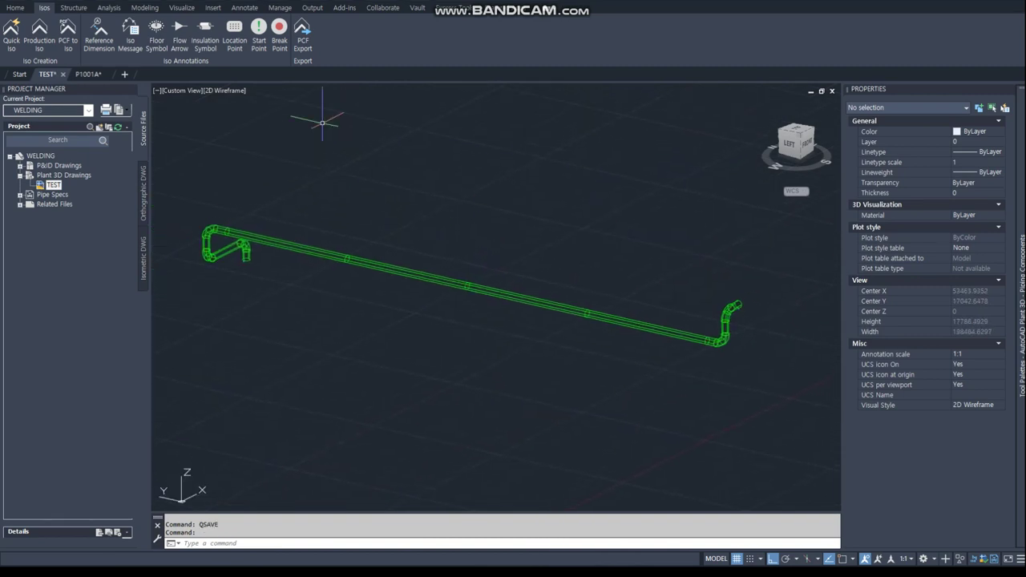
Review welding.txt, highlighting the weld/spool number step and the Isosetting heading
key(alt+Tab)
drag(360, 155, 399, 136)
click(74, 270)
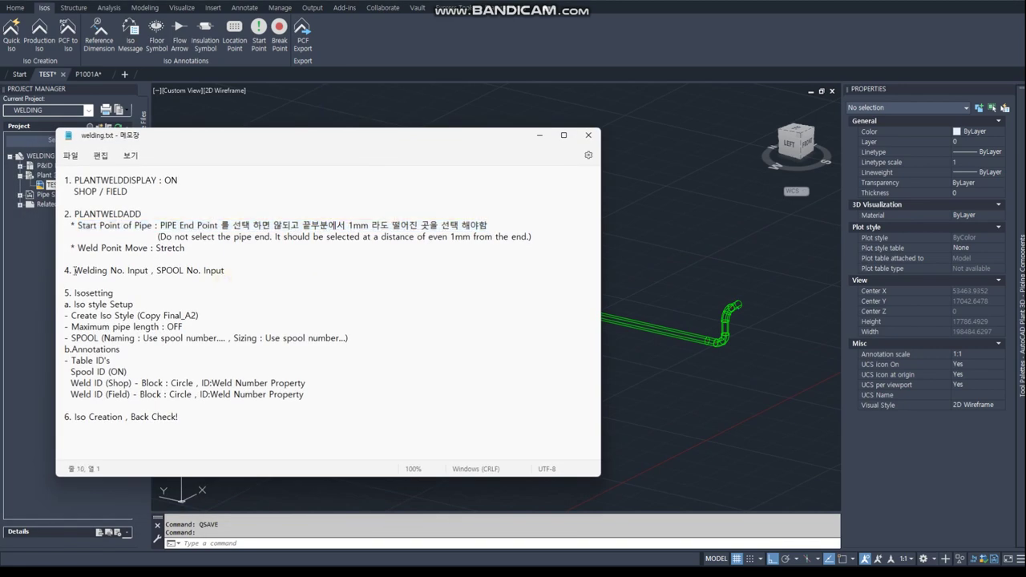
drag(74, 271, 225, 270)
click(179, 293)
drag(66, 294, 129, 291)
key(alt+Tab)
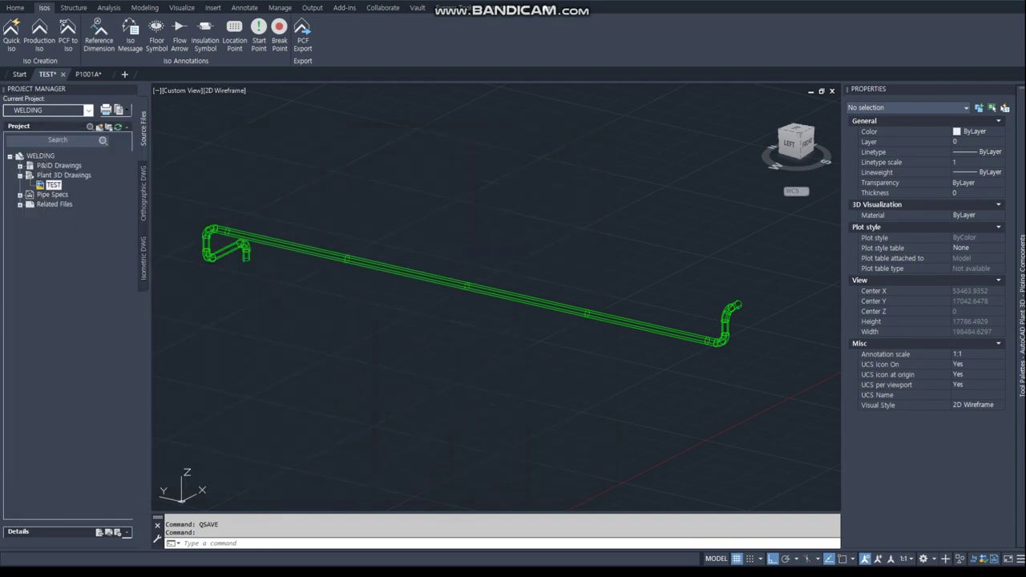
Open the WELDING project's Project Setup at Isometric DWG Settings > Iso Style Setup
right_click(40, 156)
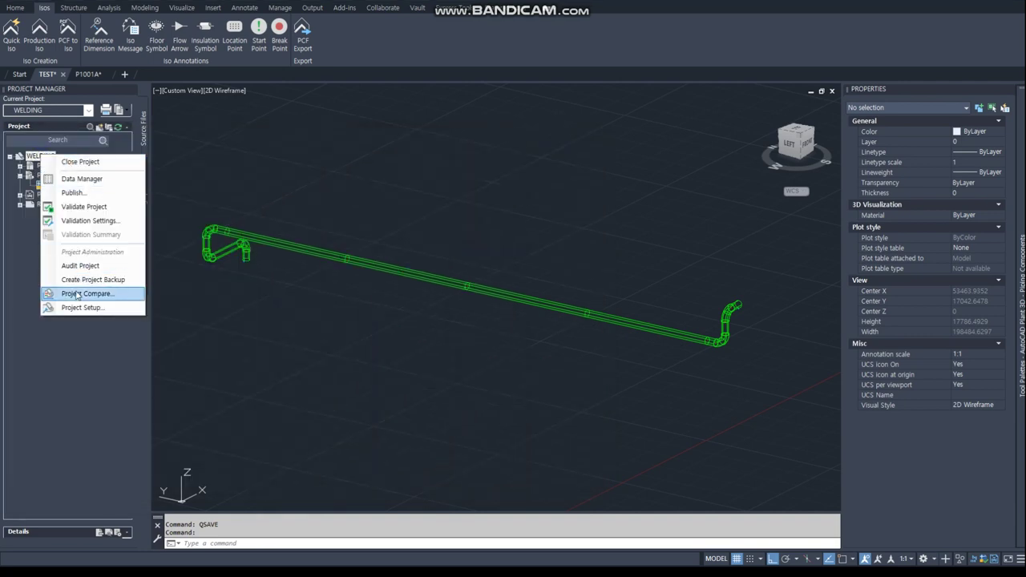
click(80, 309)
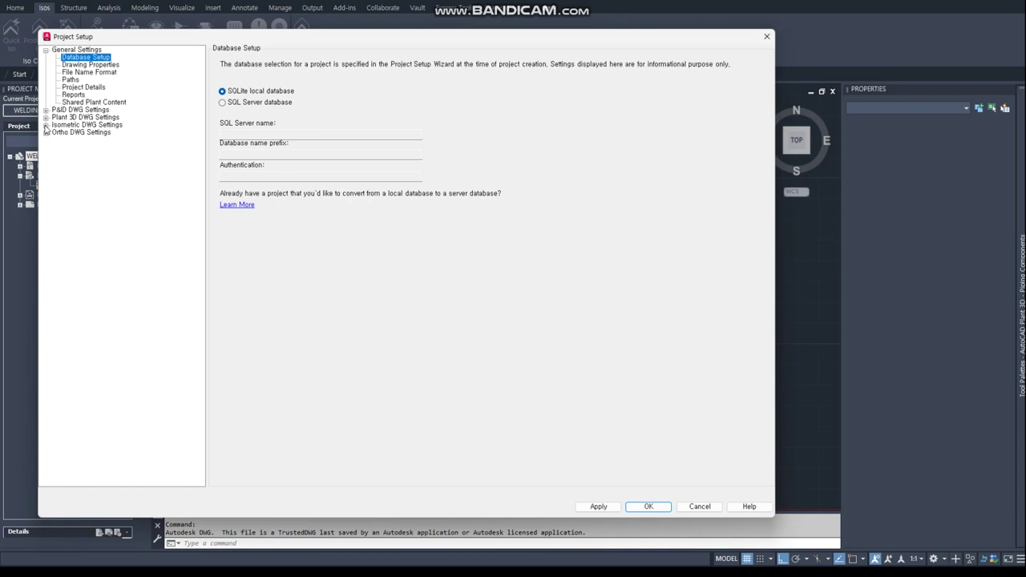
click(46, 125)
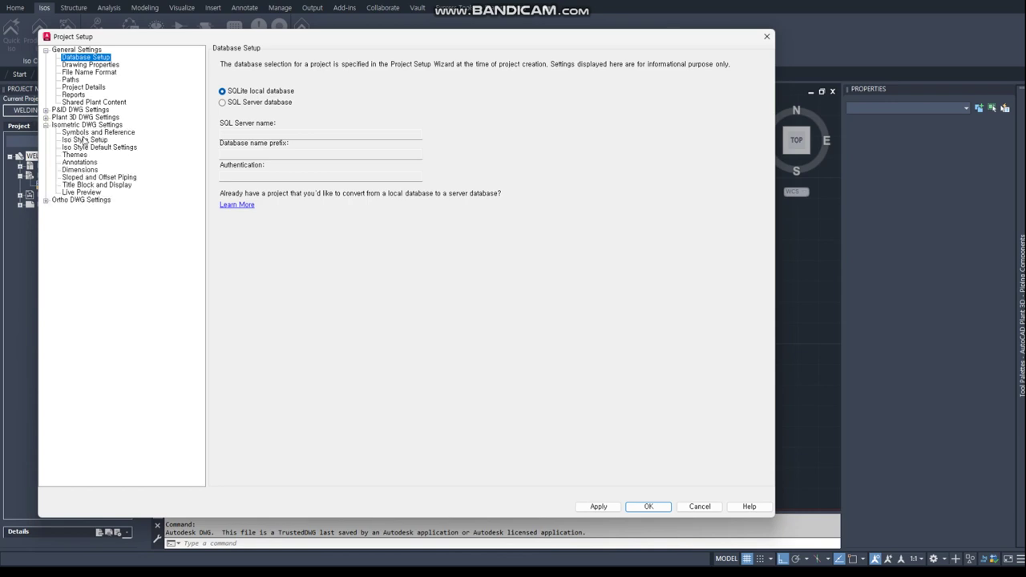
click(88, 125)
click(90, 133)
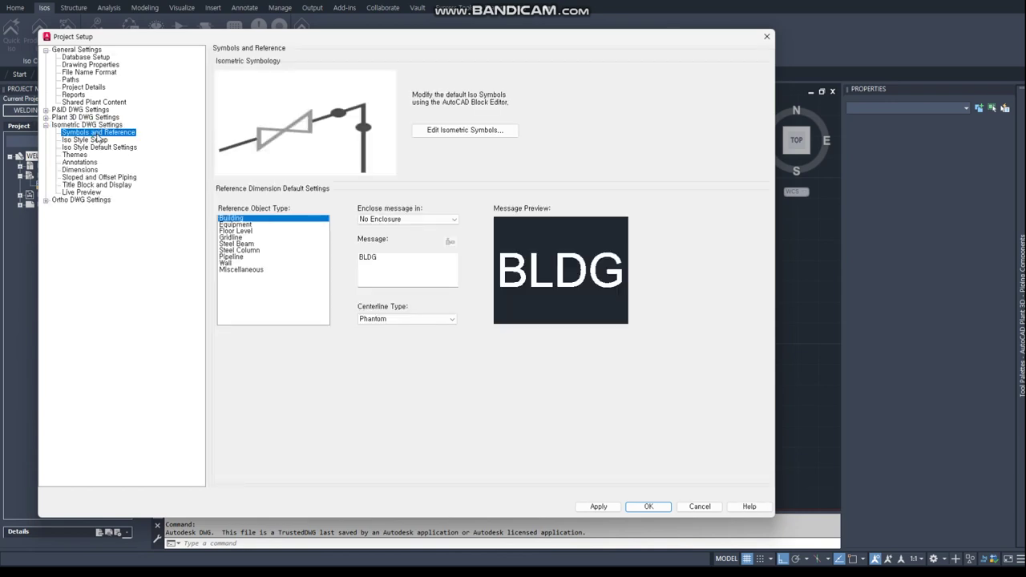
click(93, 140)
Create a new iso style Shop_A2 copied from Final_A2
click(415, 58)
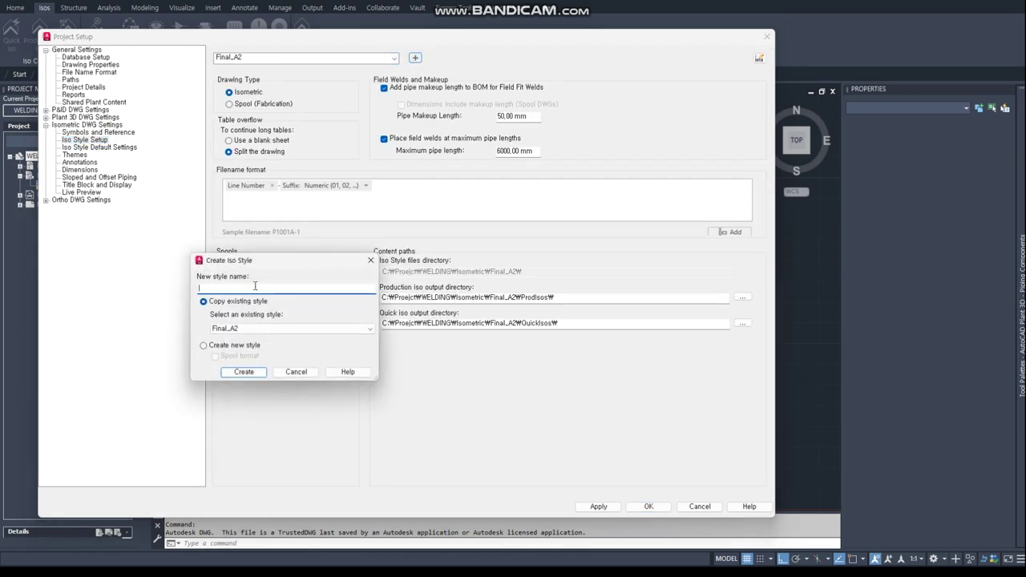
text(SO)
text(2)
click(244, 372)
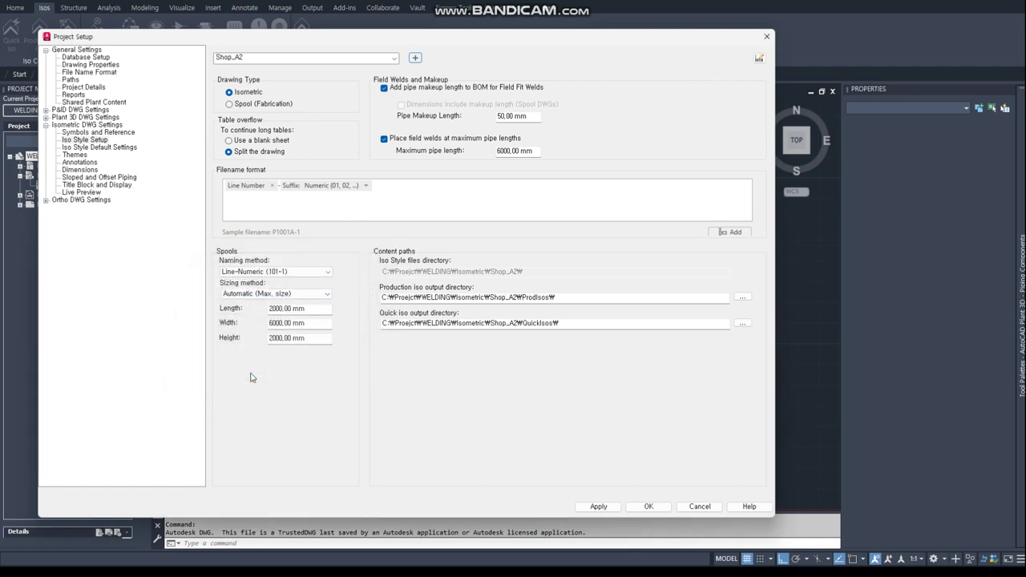
Disable maximum-length field welds and set spool naming and sizing to Use spool number from model
click(391, 140)
click(283, 272)
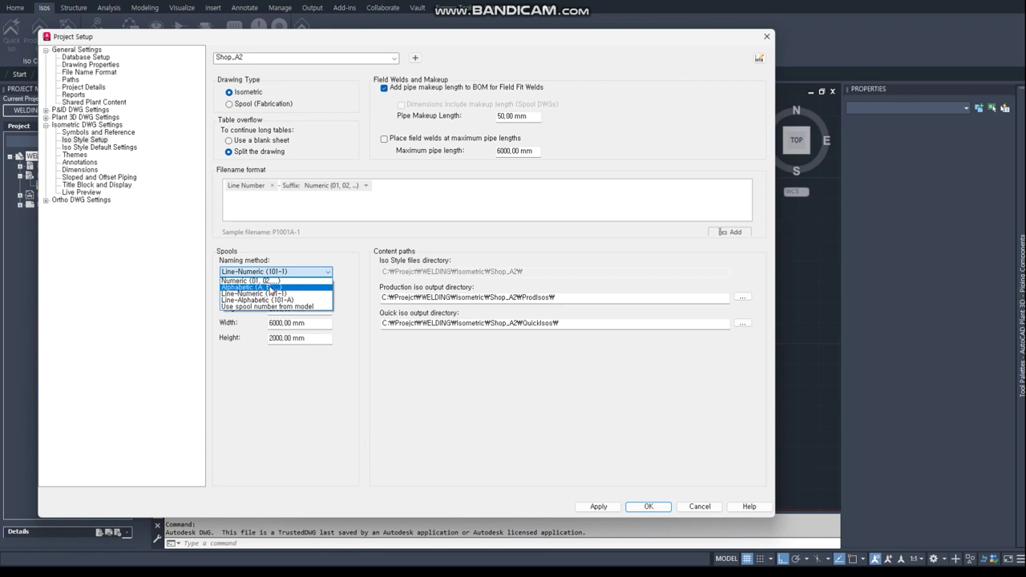
click(258, 307)
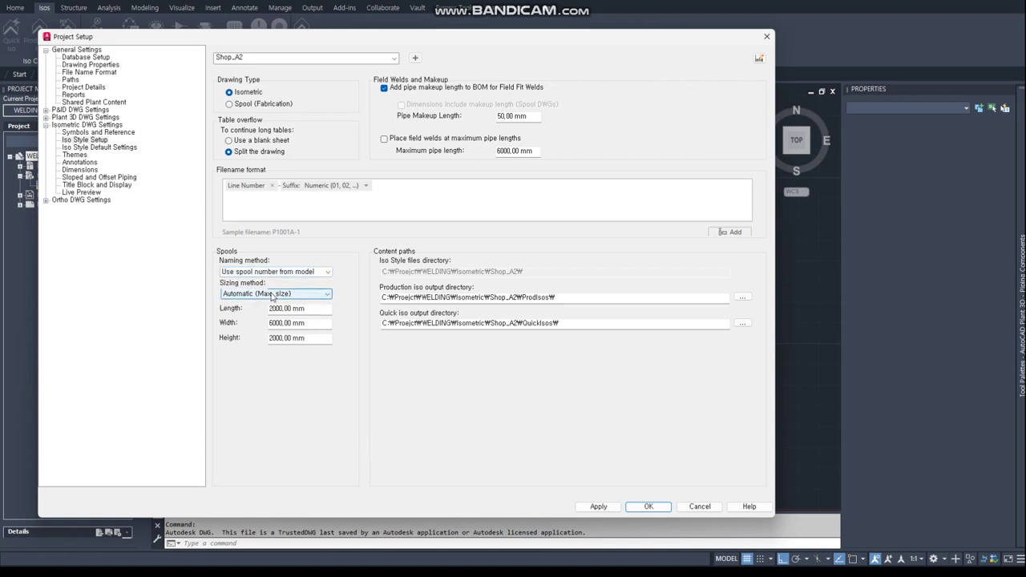
click(273, 294)
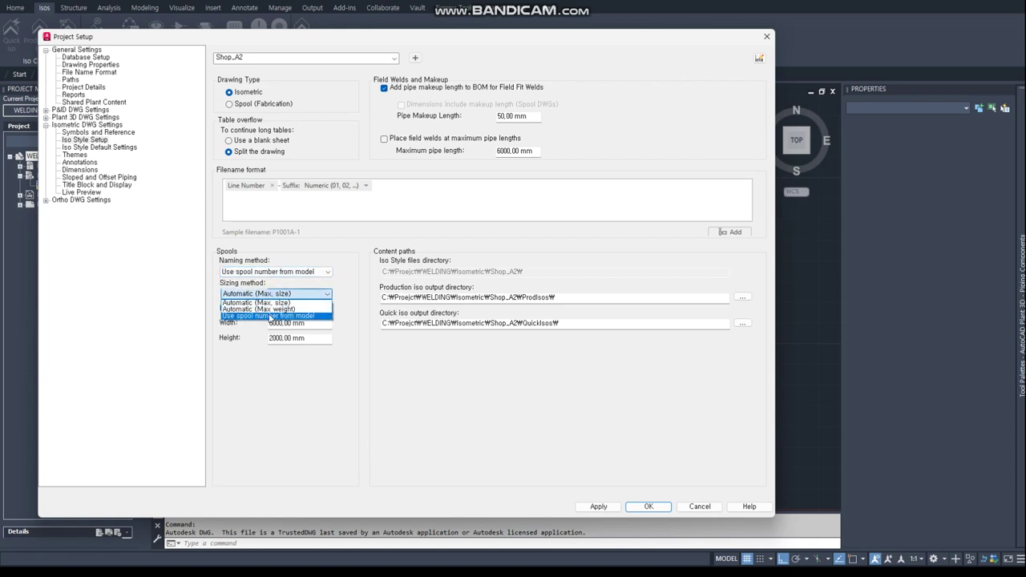
click(277, 315)
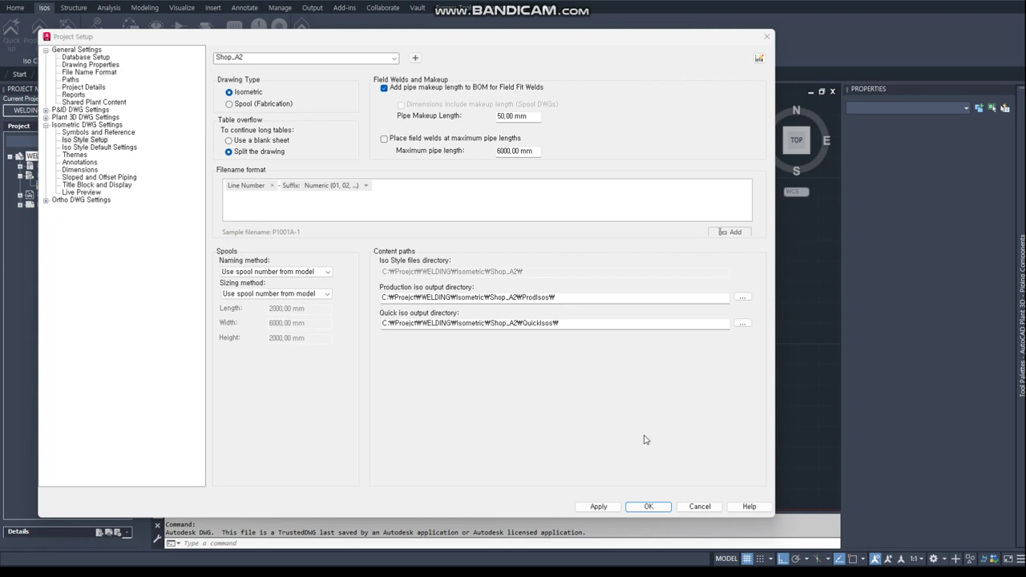
click(598, 506)
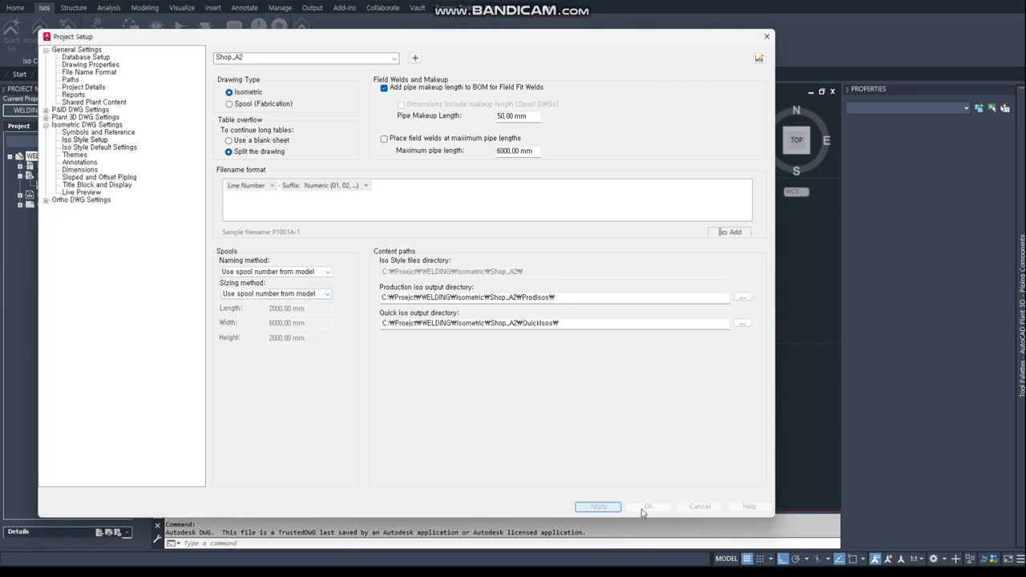
Turn off Create split points and enable Spool ID annotations for Shop_A2
click(94, 147)
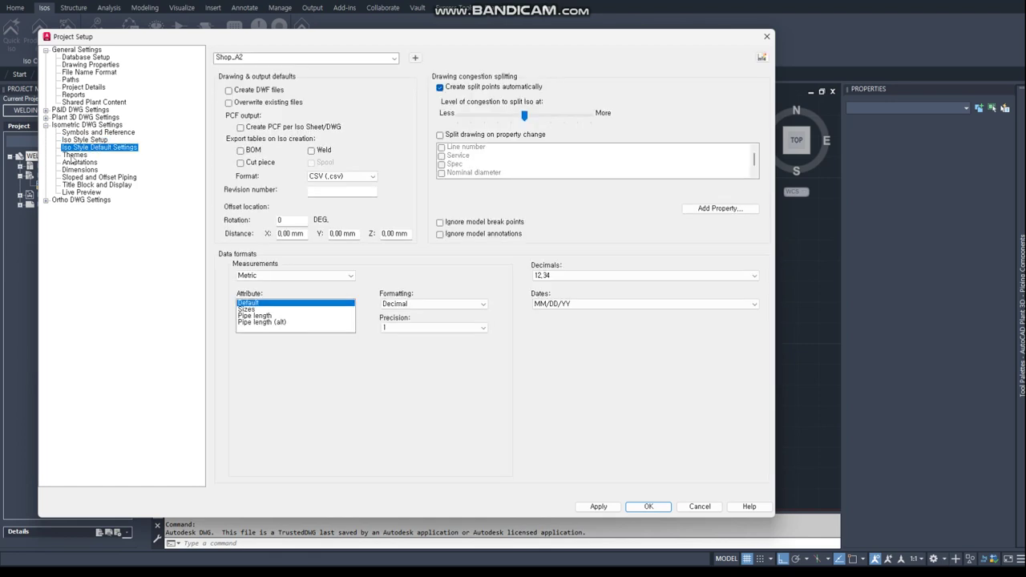
click(440, 87)
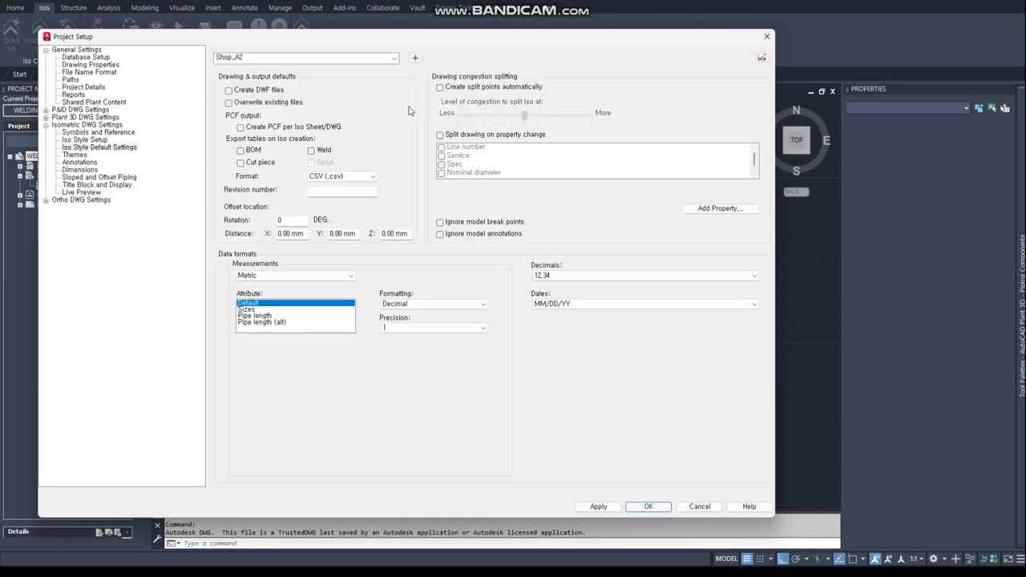
click(75, 155)
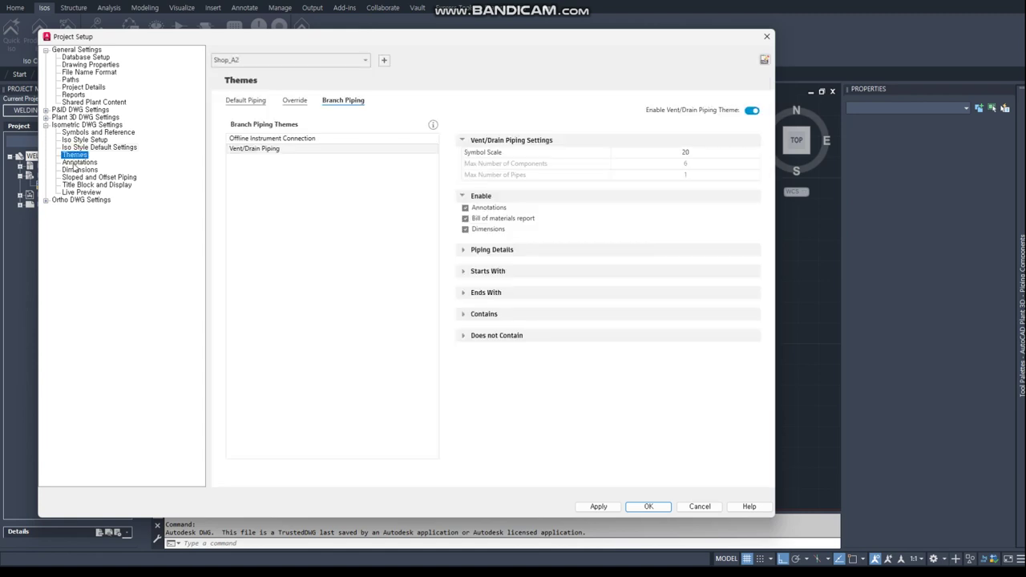
click(76, 163)
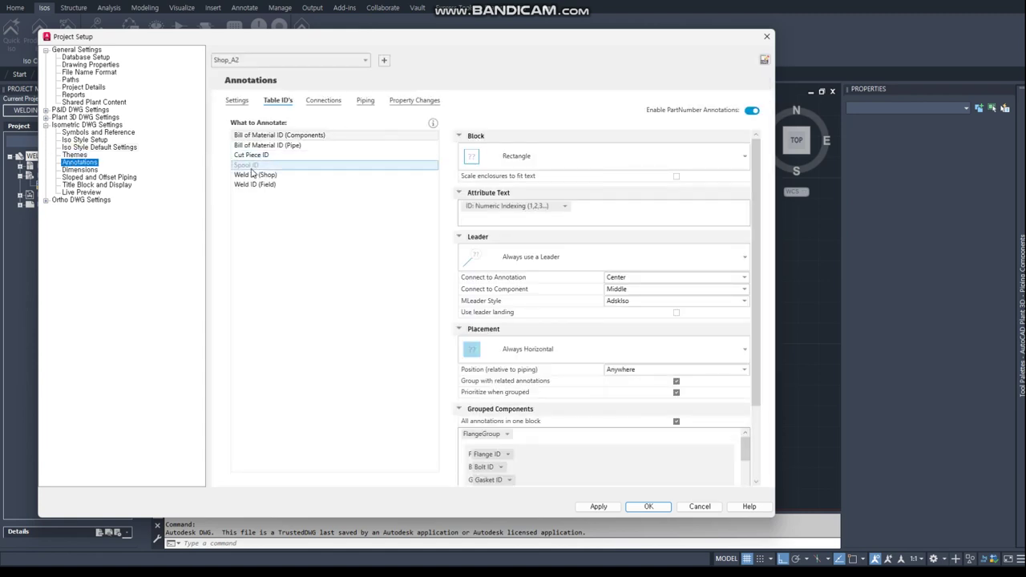
click(751, 110)
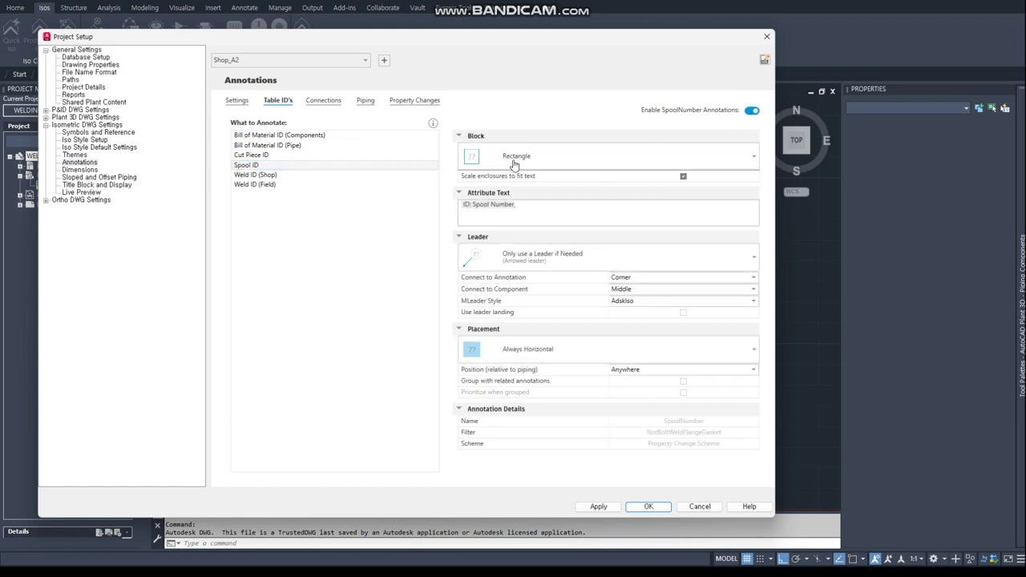
Set both the shop and field Weld IDs to Weld Number Property
click(259, 175)
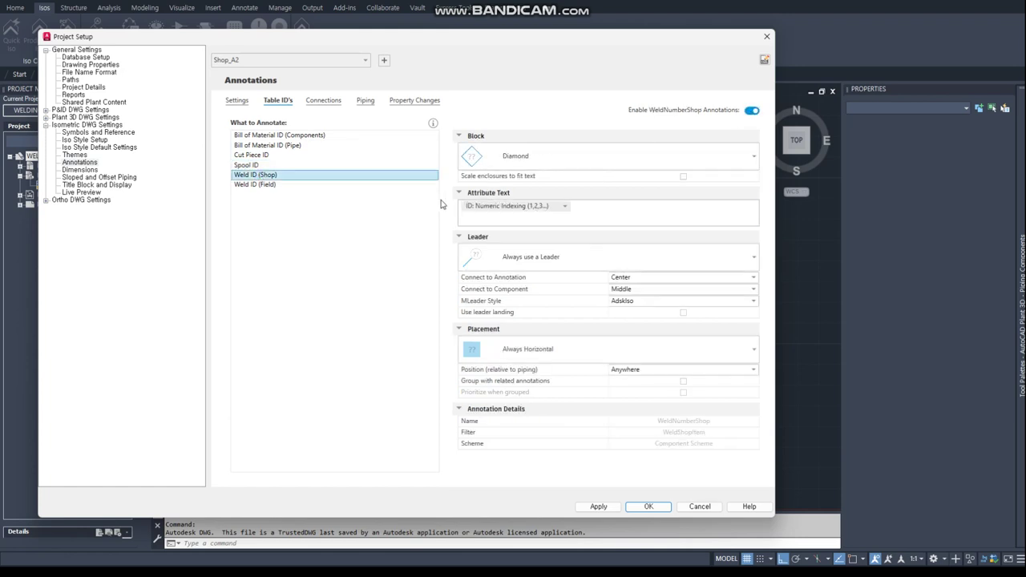
click(564, 206)
click(506, 239)
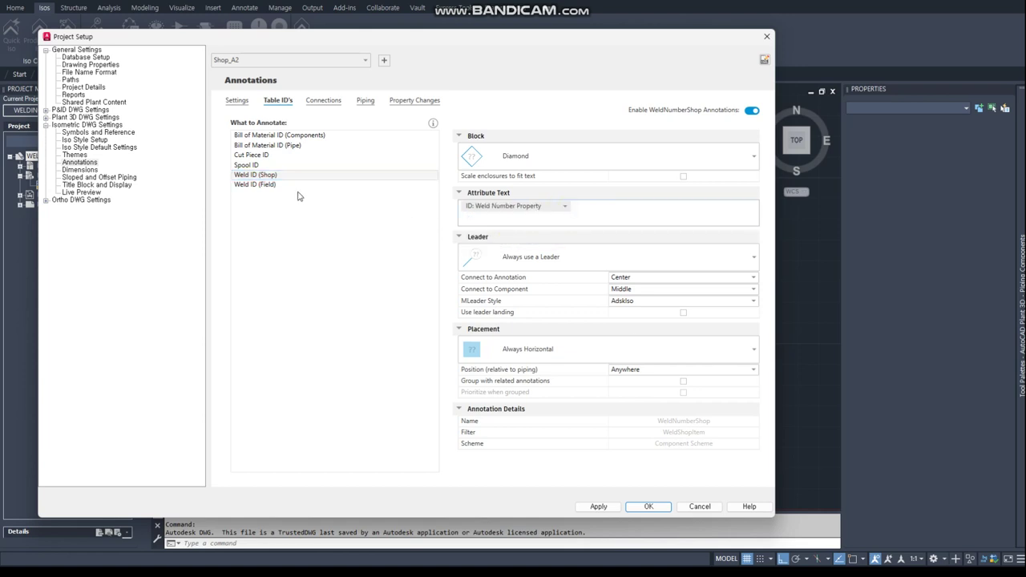
click(266, 186)
click(565, 208)
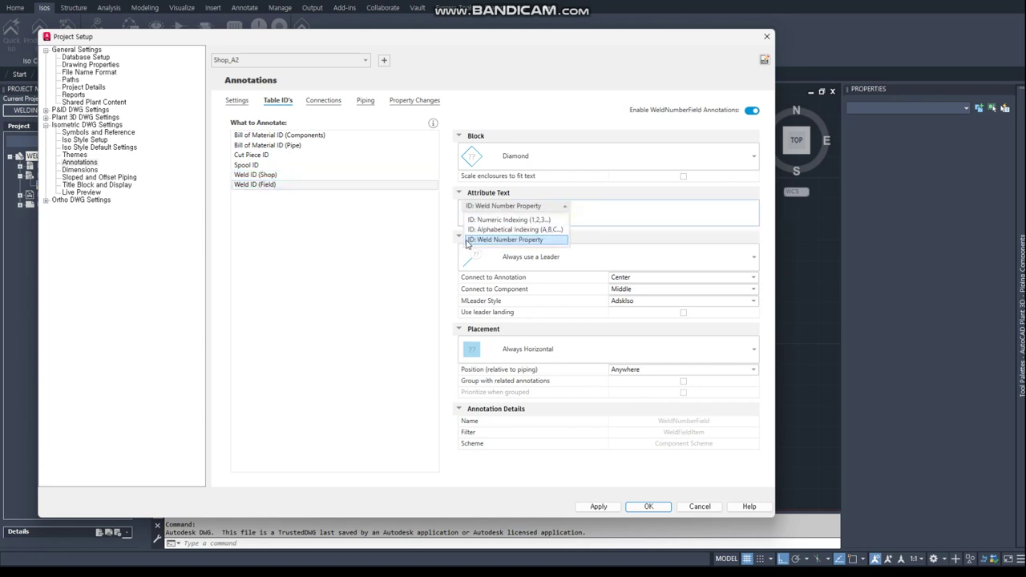
click(413, 254)
Check the iso setting steps in the notes and apply the Shop_A2 annotation changes
key(alt+Tab)
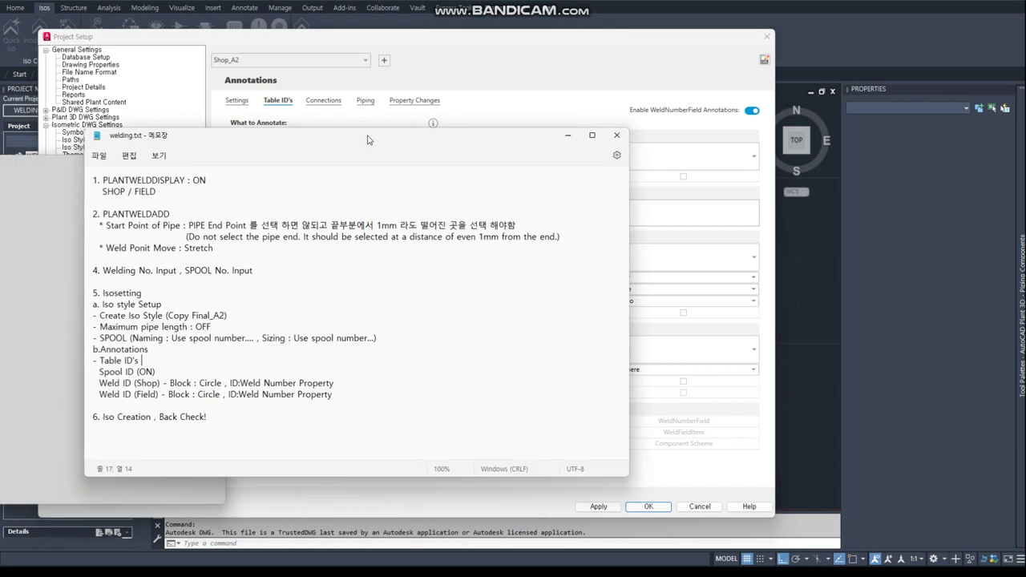
drag(122, 292, 371, 393)
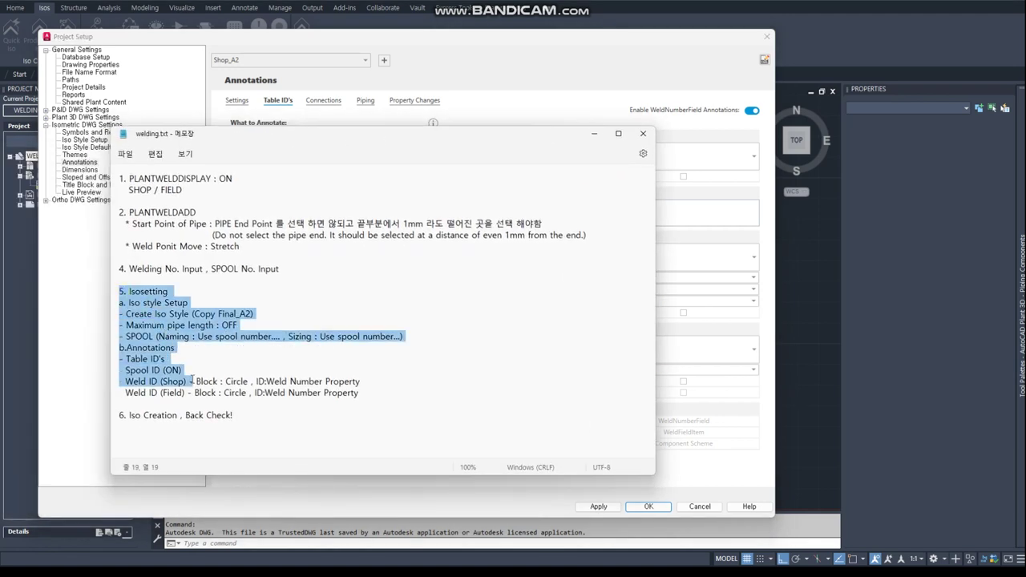
click(302, 415)
drag(444, 135, 0, 136)
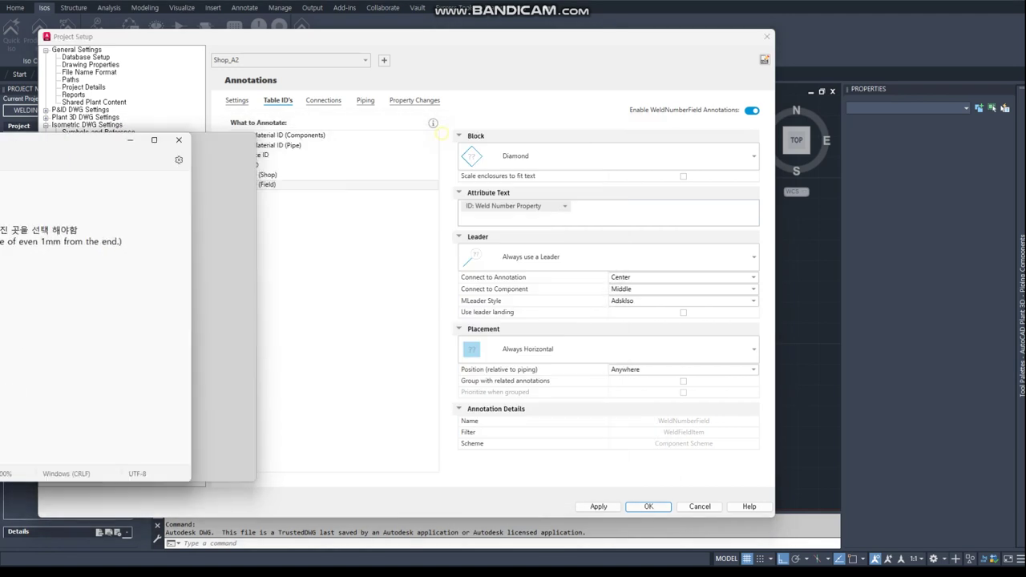
click(598, 506)
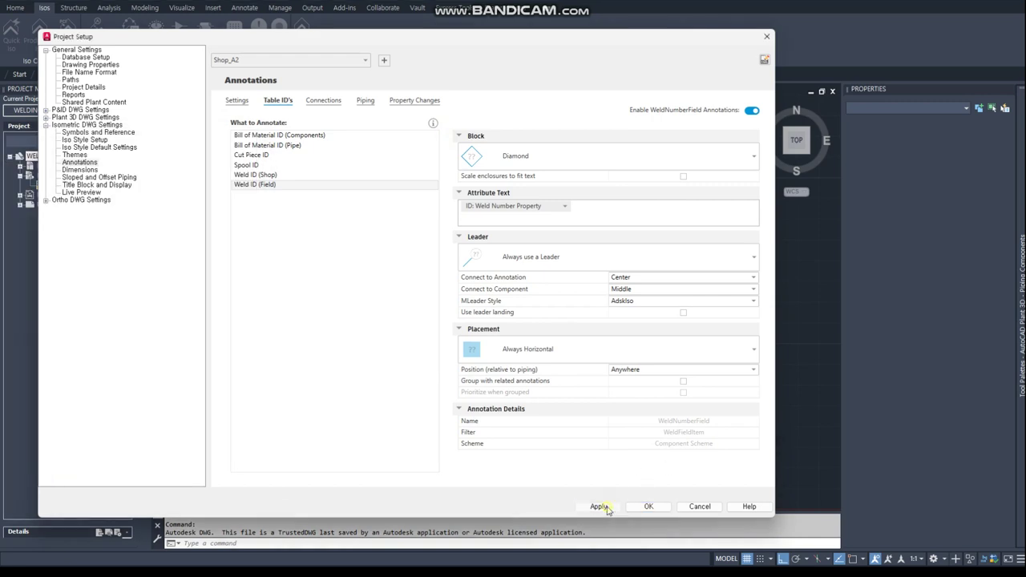
Save project setup, then choose Shop_A2 style, line P1001A and Overwrite if existing for the production iso
click(643, 508)
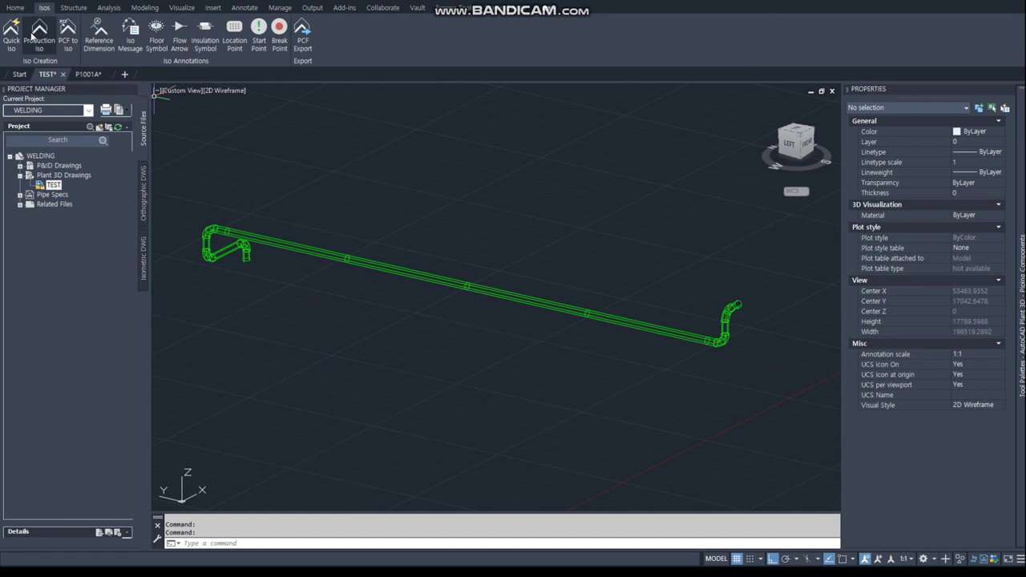
click(32, 30)
click(340, 165)
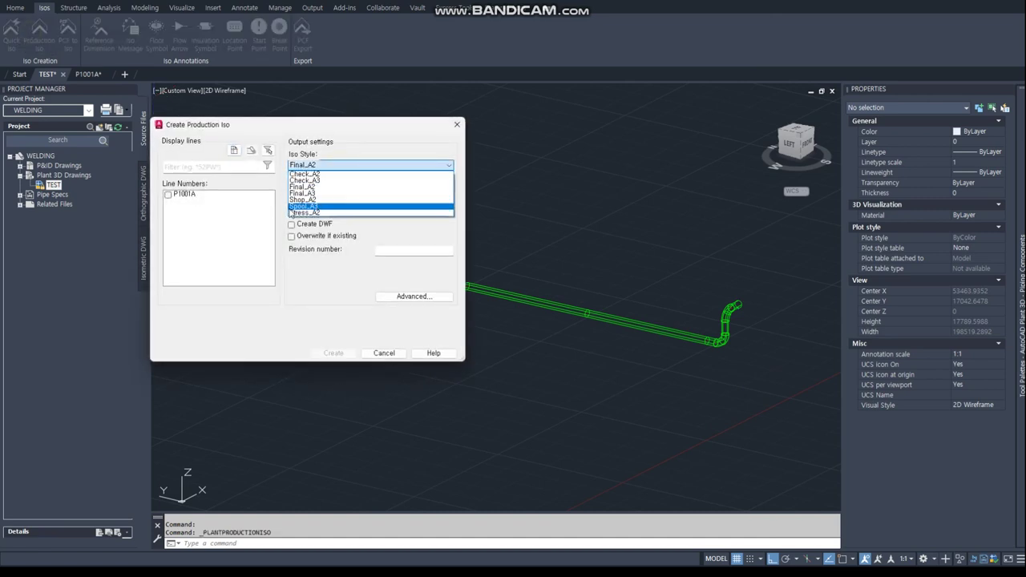
click(303, 201)
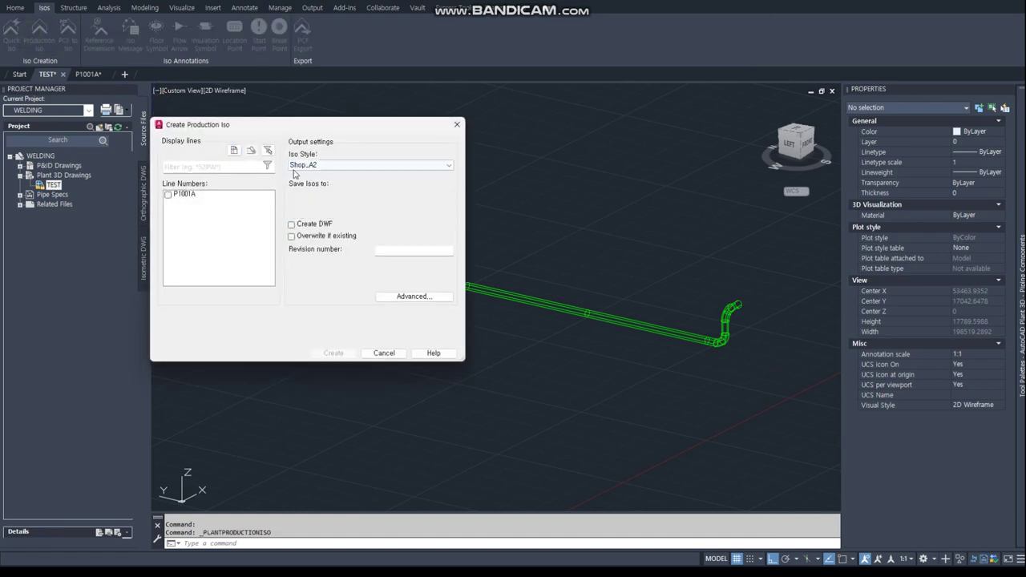
click(168, 194)
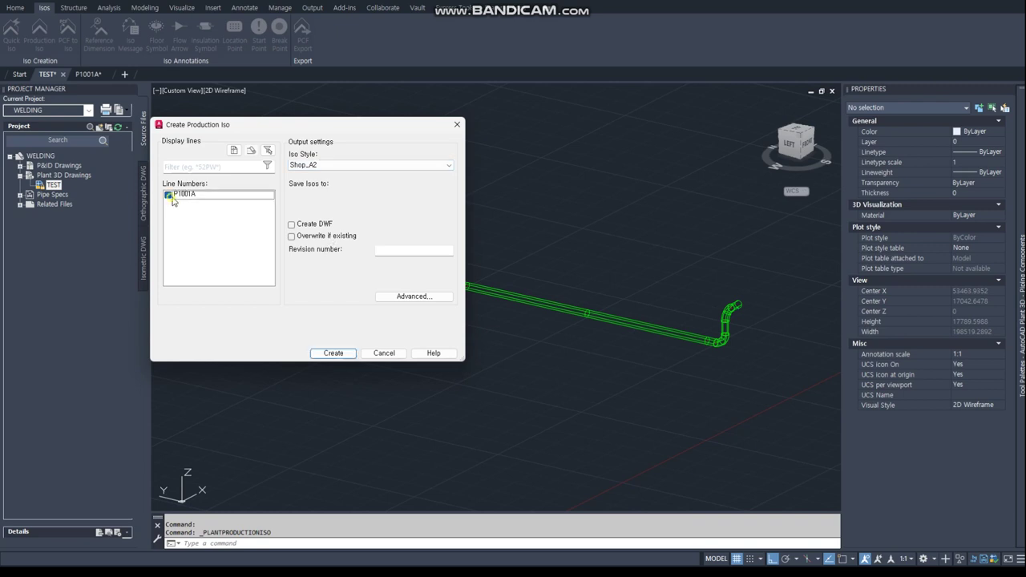
click(351, 237)
Keep the default advanced options, create the P1001A isometric, and view the creation results
click(402, 294)
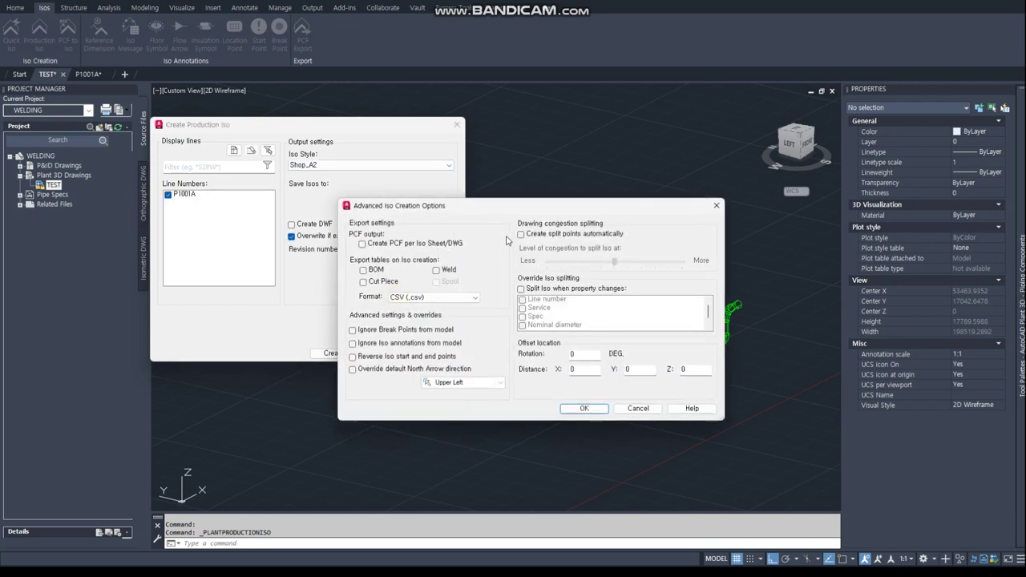
click(586, 408)
click(333, 354)
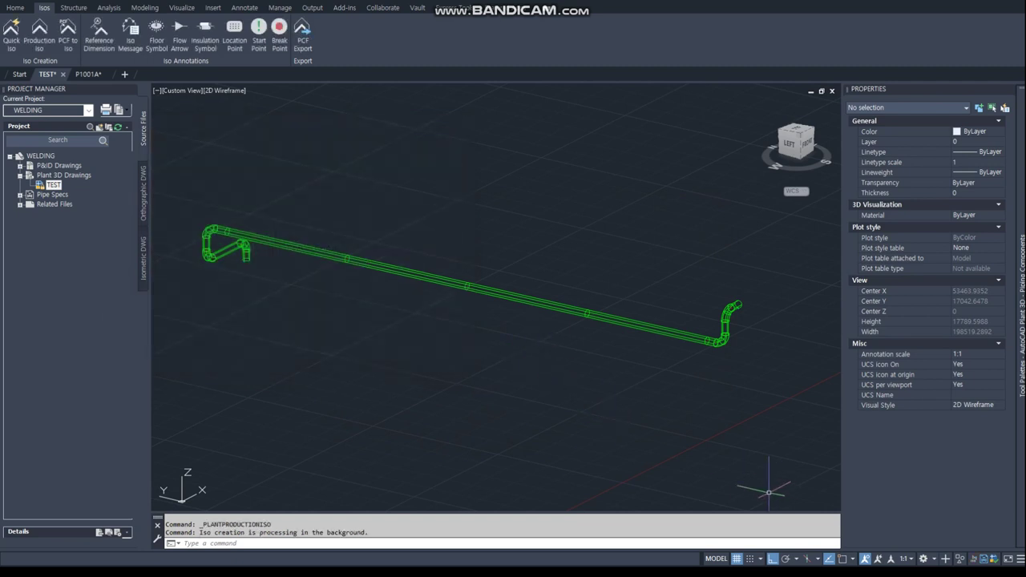
click(822, 463)
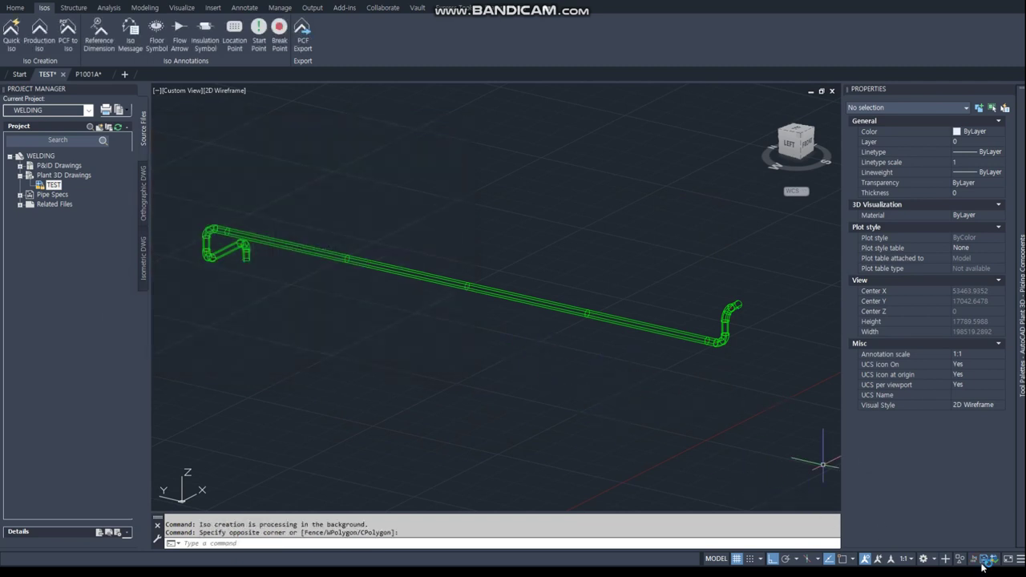
click(970, 538)
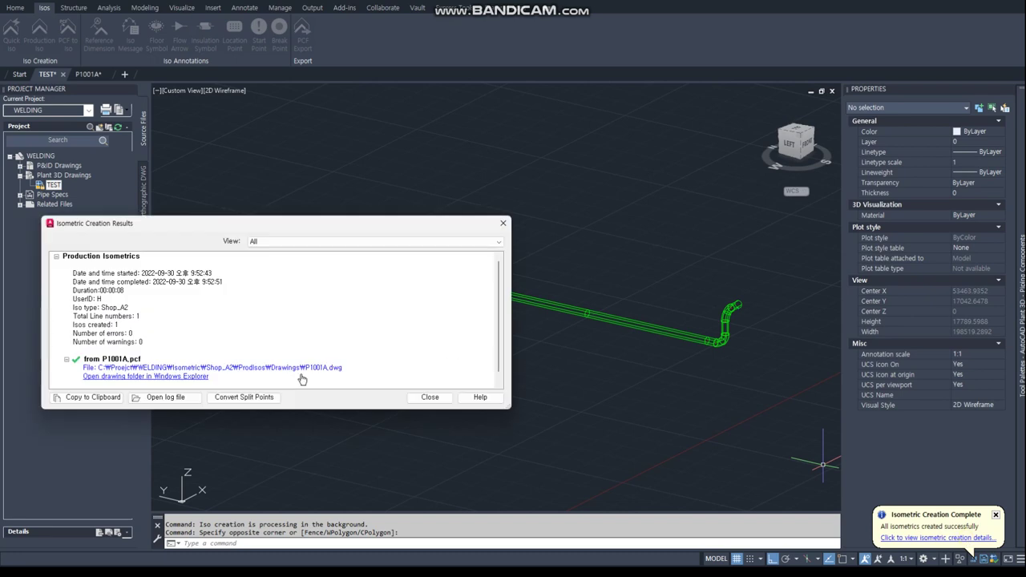
Open the generated P1001A isometric and compare its green pipe run against the marked-up PDF
click(301, 373)
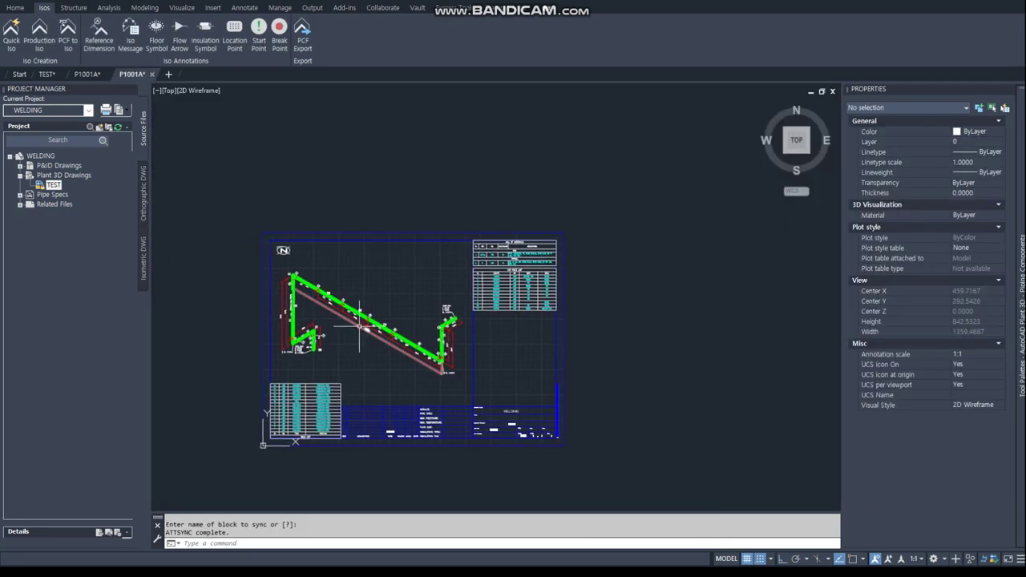
scroll(359, 325, up, 2)
scroll(384, 337, up, 2)
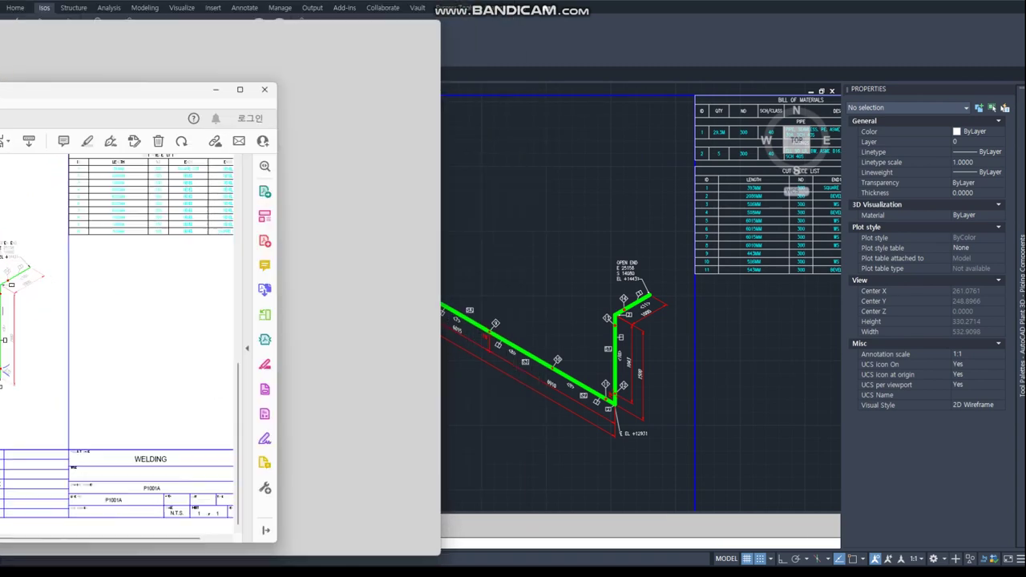
scroll(585, 375, up, 2)
scroll(529, 391, up, 2)
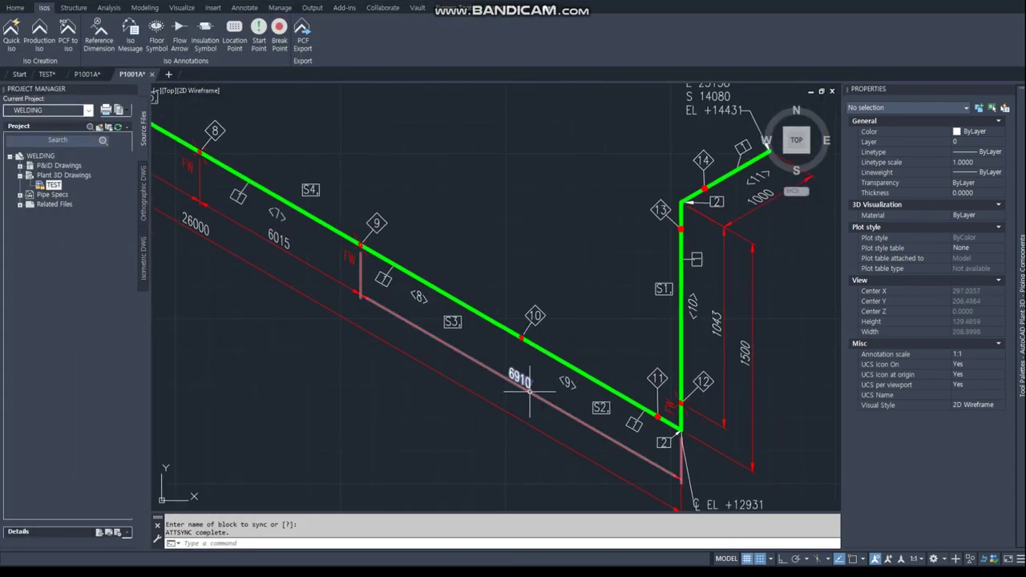
scroll(529, 391, up, 2)
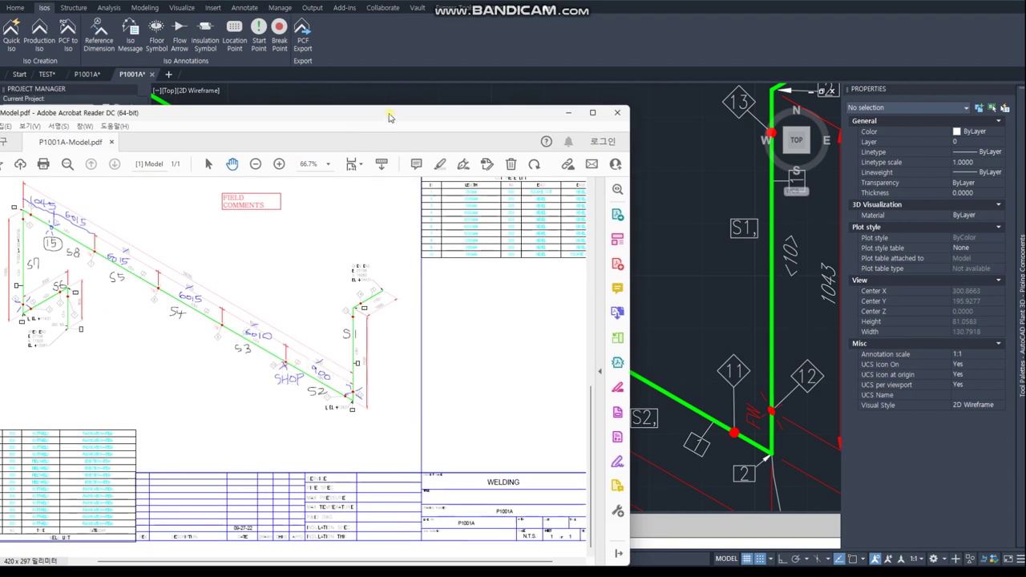
drag(389, 117, 345, 125)
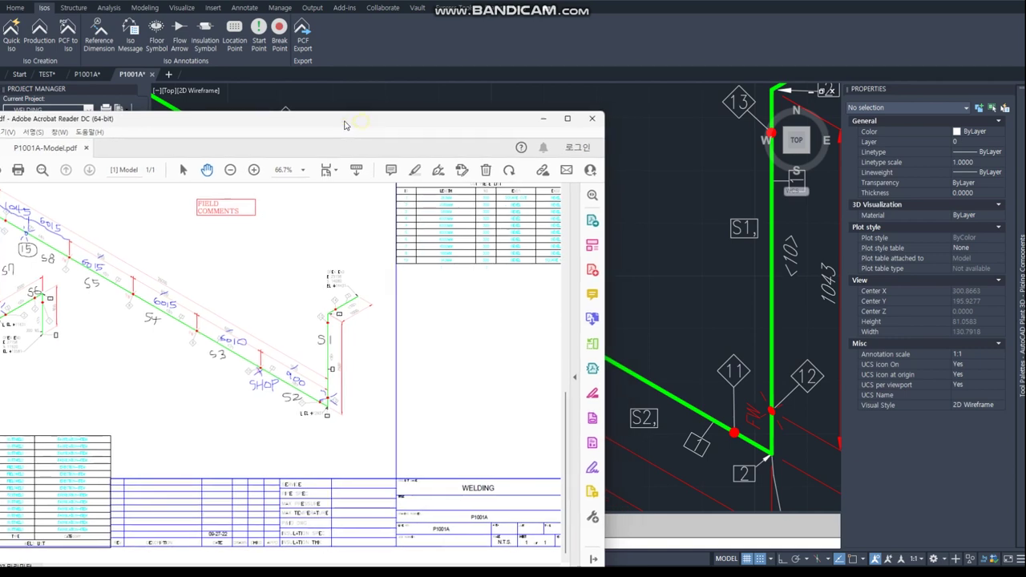
click(542, 118)
scroll(343, 291, up, 3)
mouse_move(476, 328)
middle_down()
mouse_move(479, 372)
mouse_move(511, 406)
middle_up()
Reposition the marked-up PDF for comparison, then hide it and show the other P1001A isometric sheet
key(alt+Tab)
drag(9, 187, 353, 93)
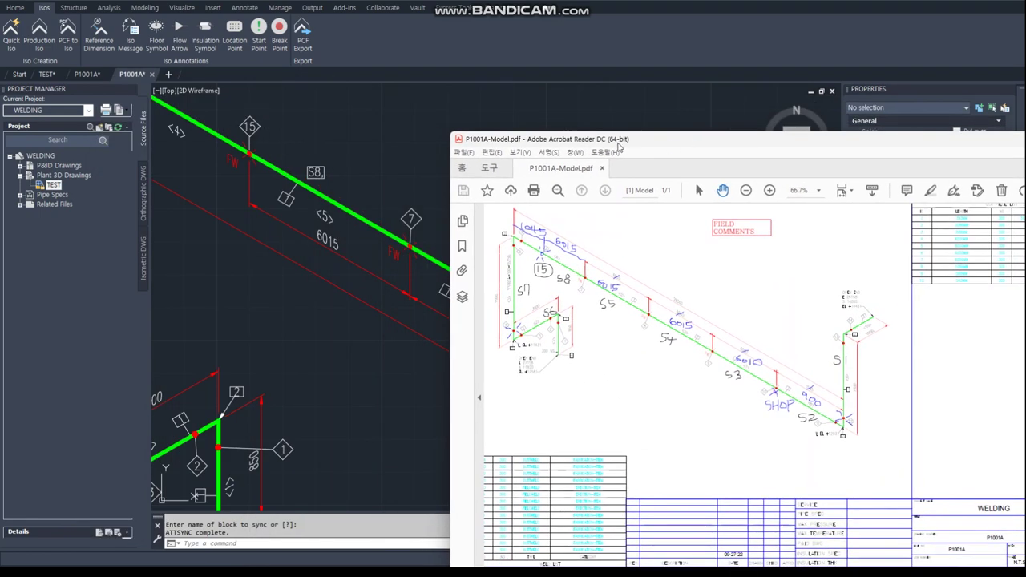
scroll(349, 402, up, 3)
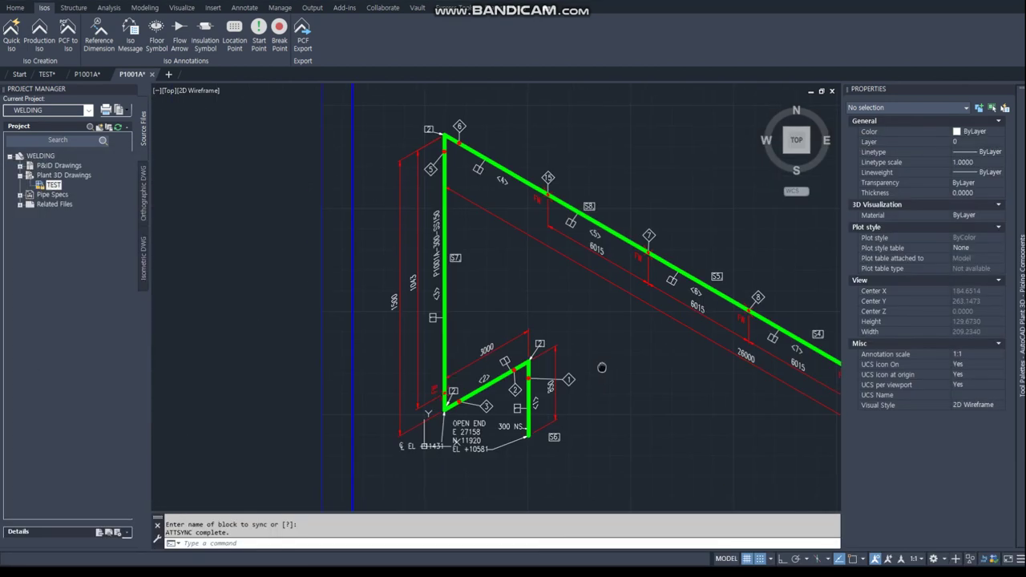
scroll(349, 402, up, 2)
scroll(403, 344, up, 4)
scroll(401, 353, down, 4)
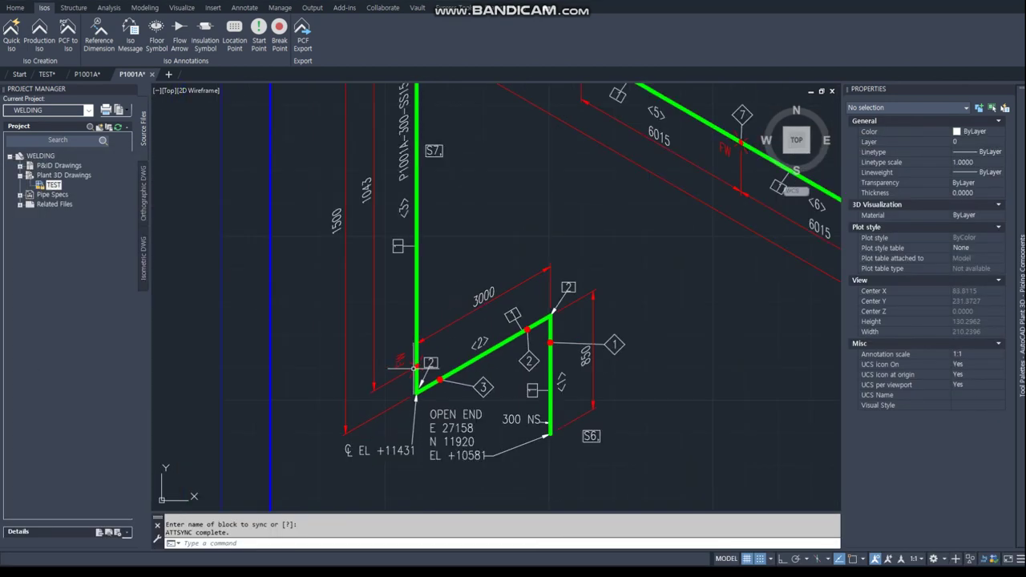
key(alt+Tab)
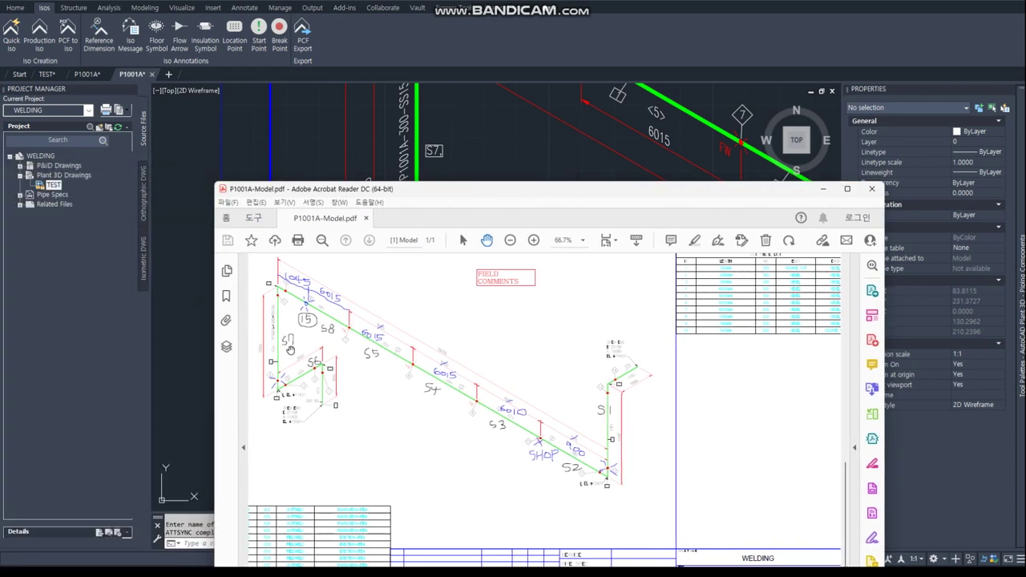
ctrl+scroll(272, 376, up, 5)
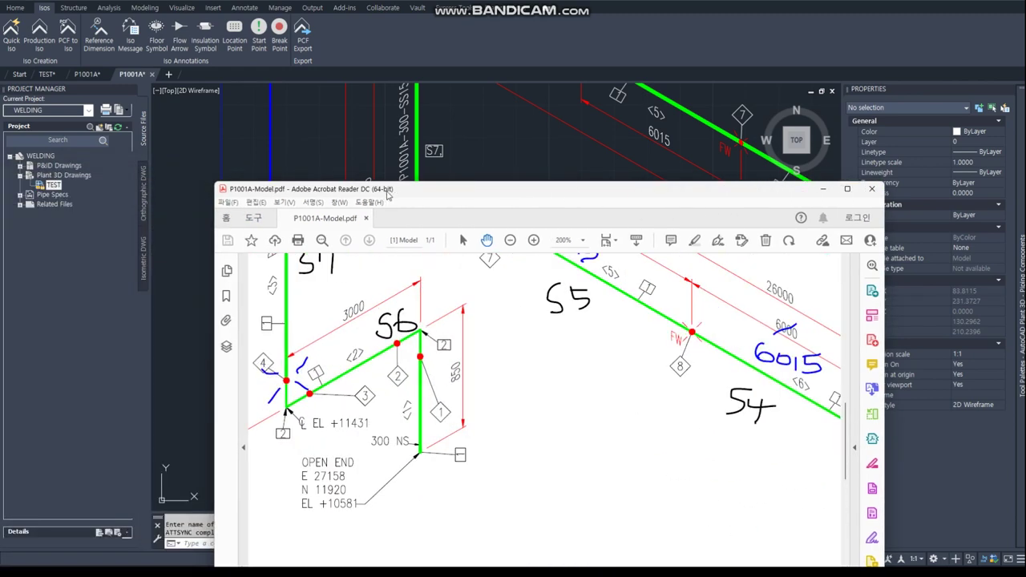
drag(387, 195, 703, 154)
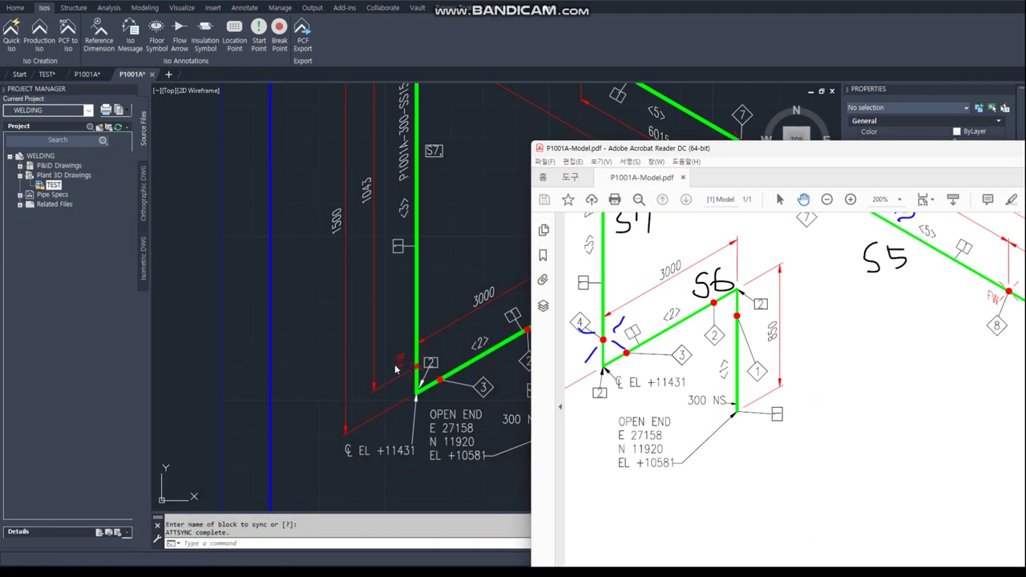
key(alt+Tab)
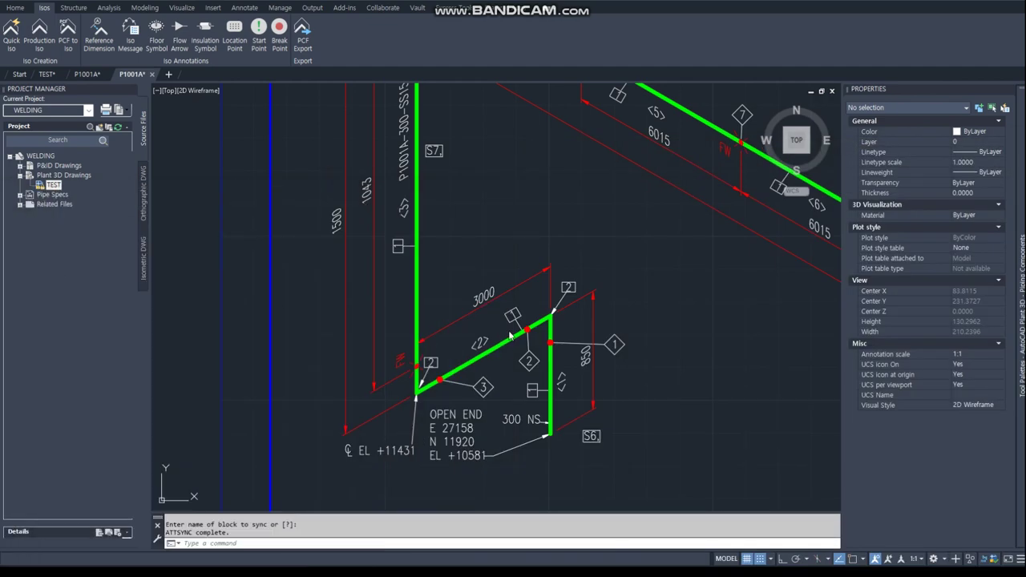
scroll(480, 353, down, 2)
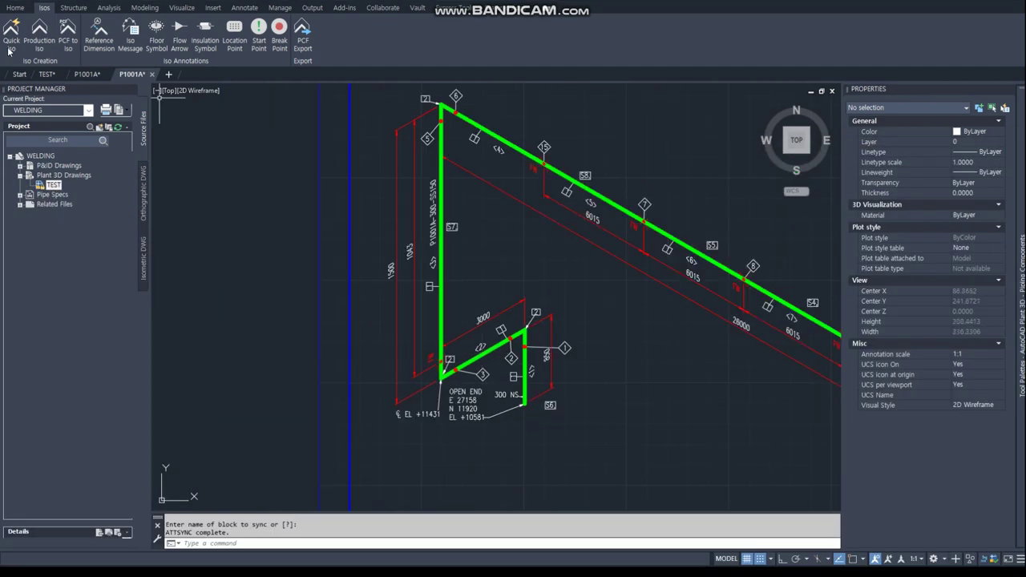
click(83, 73)
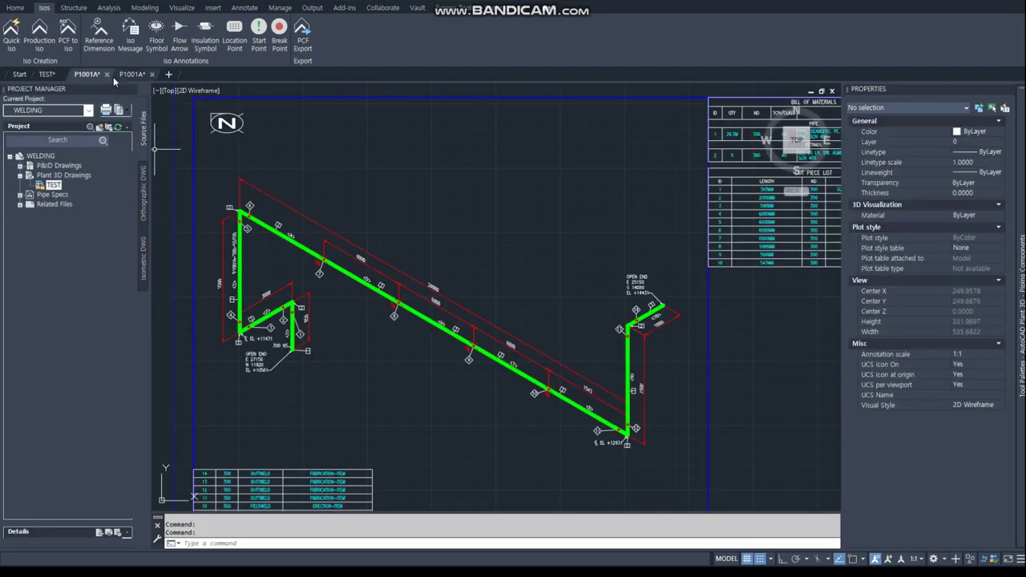
In the TEST model, set the left-loop connector's Weld Number to 4 and save the drawing
click(47, 73)
scroll(225, 259, up, 3)
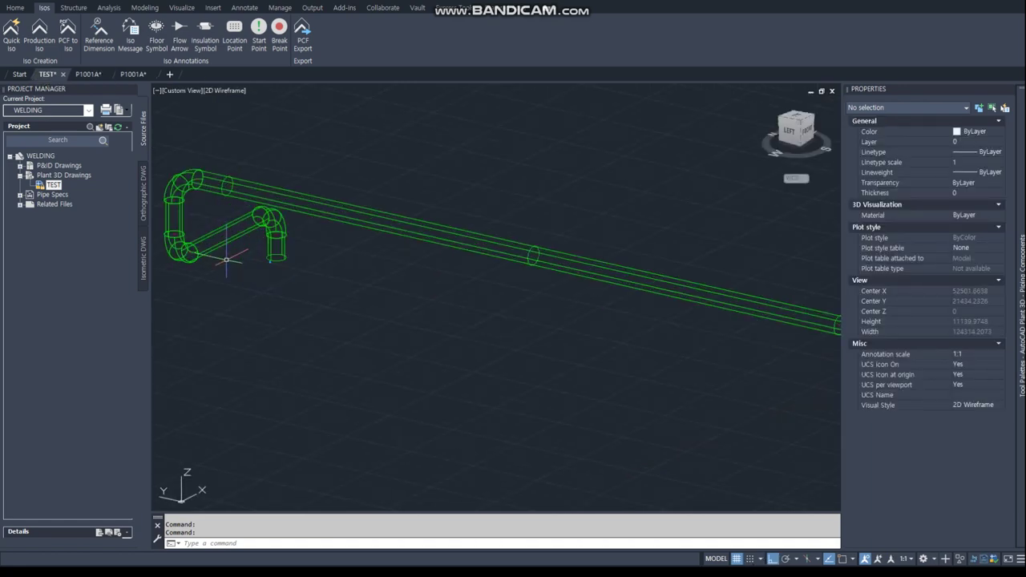
scroll(226, 258, up, 1)
scroll(270, 254, up, 3)
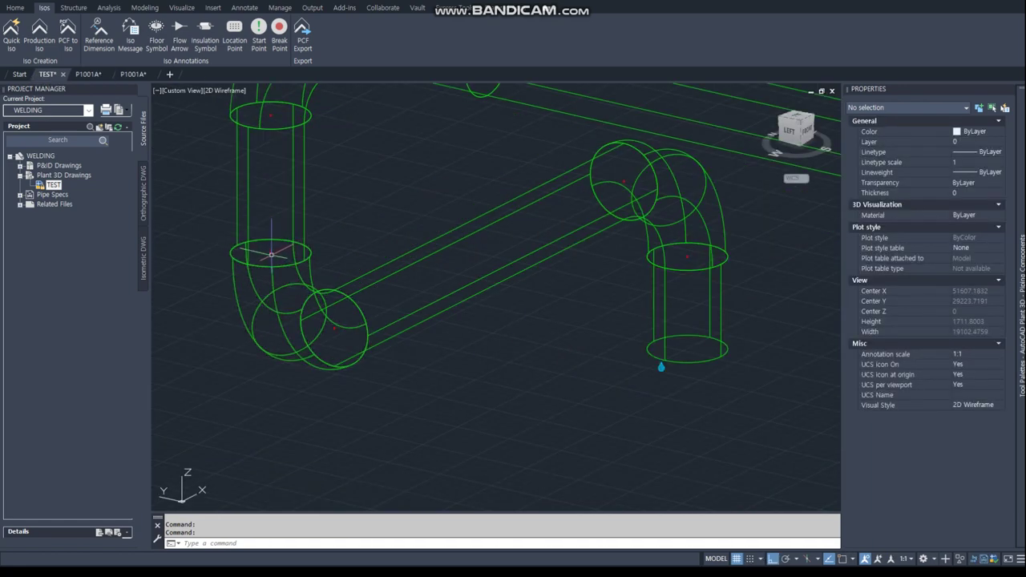
click(271, 254)
click(956, 474)
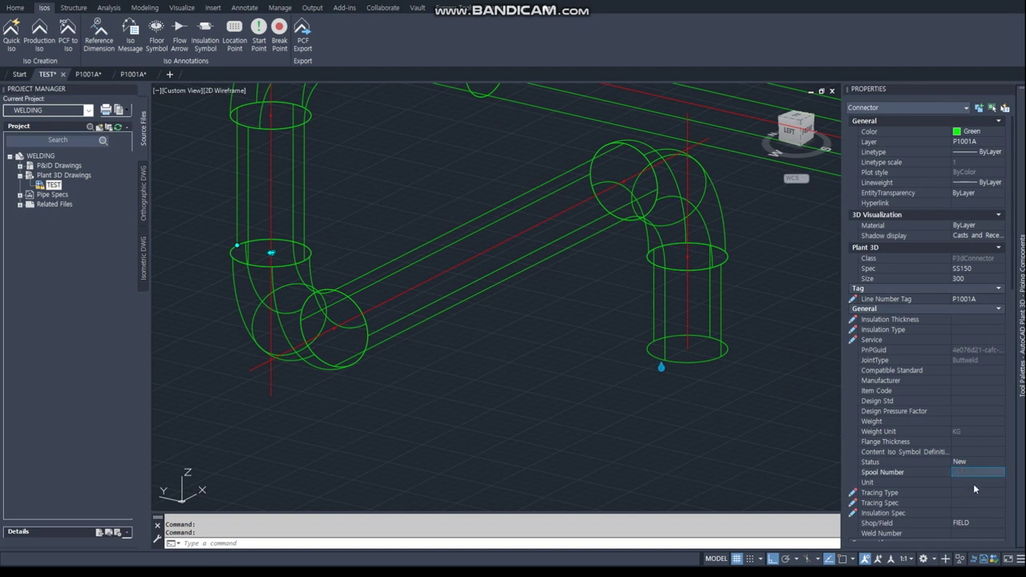
click(970, 532)
text(4)
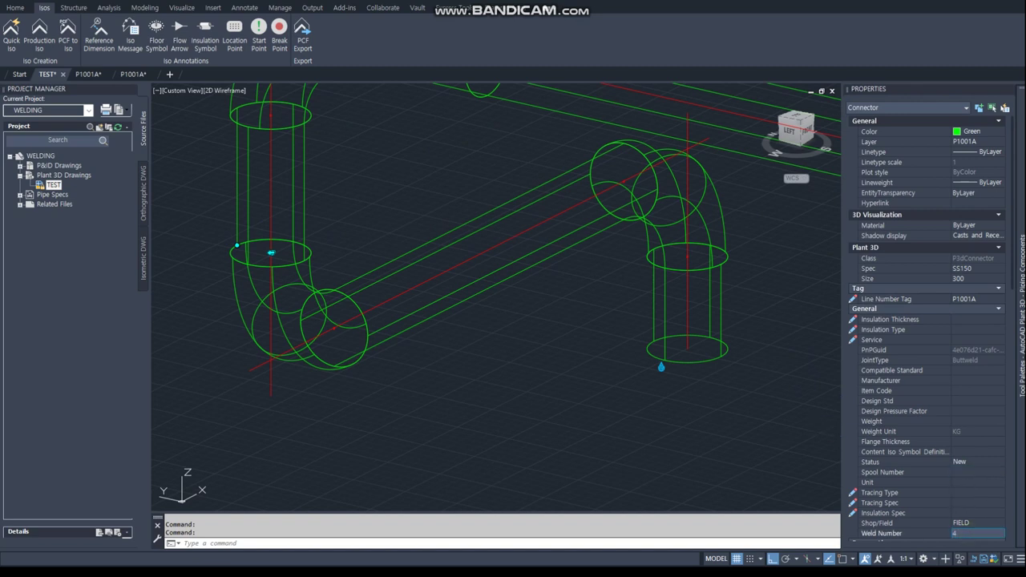
key(Return)
key(ctrl+s)
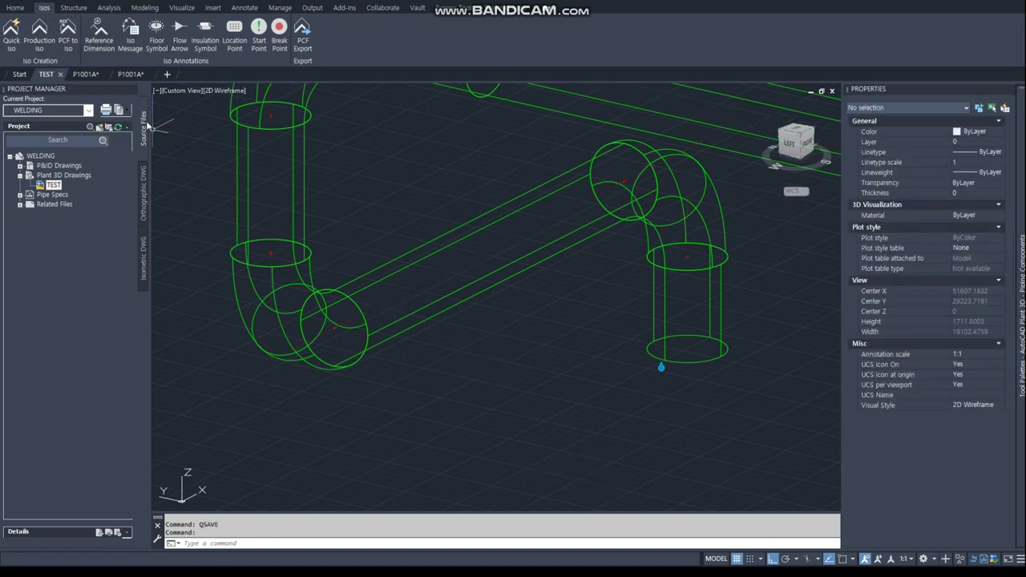
Review the second P1001A isometric's sloped run and OPEN END leg, then close it without saving
click(130, 74)
scroll(442, 370, up, 4)
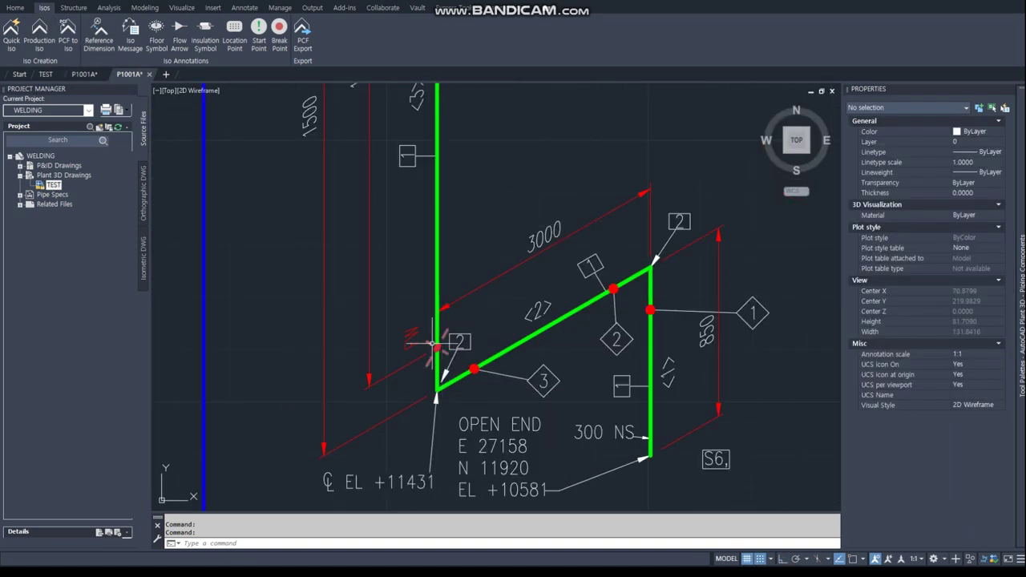
scroll(436, 373, down, 2)
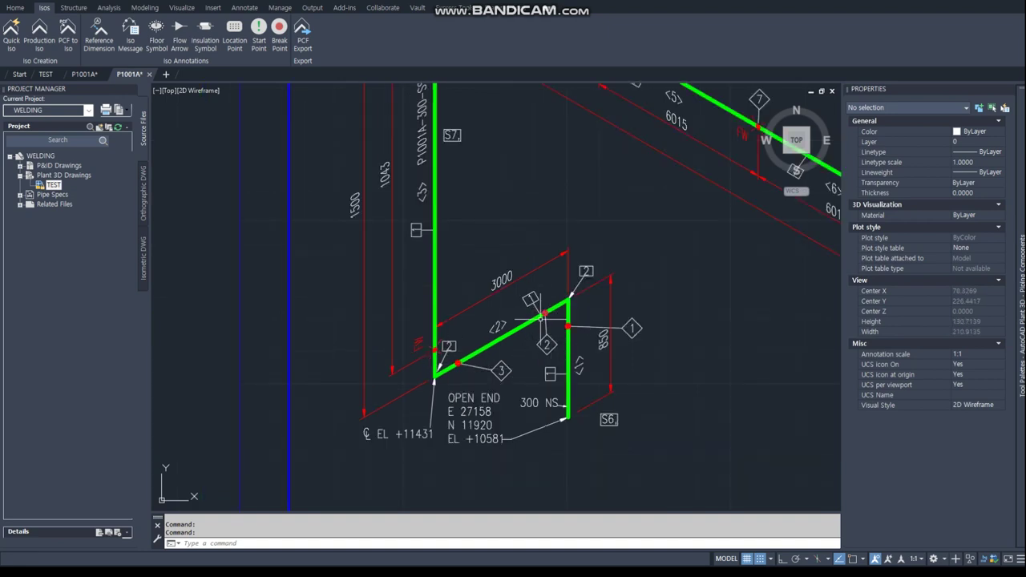
scroll(494, 355, down, 2)
mouse_move(487, 173)
middle_down()
mouse_move(410, 272)
mouse_move(337, 315)
middle_up()
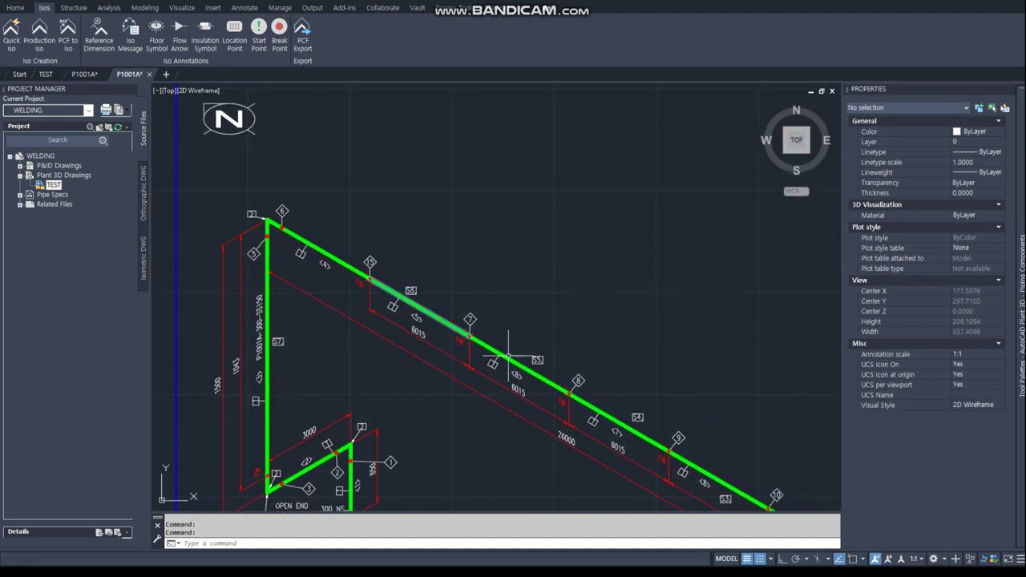
middle_drag(481, 361, 341, 266)
middle_drag(561, 384, 513, 360)
middle_drag(715, 418, 657, 399)
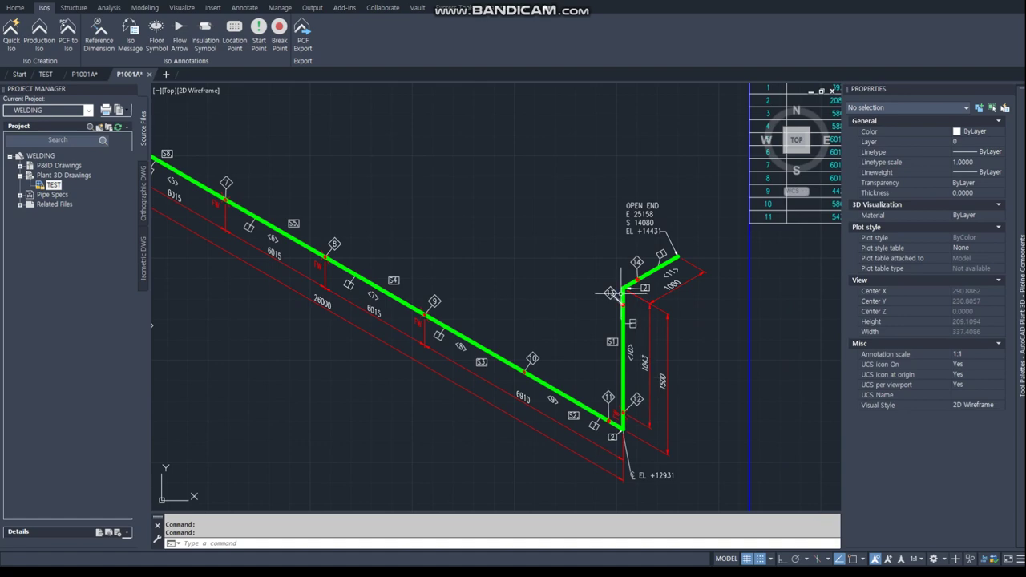
scroll(317, 159, down, 4)
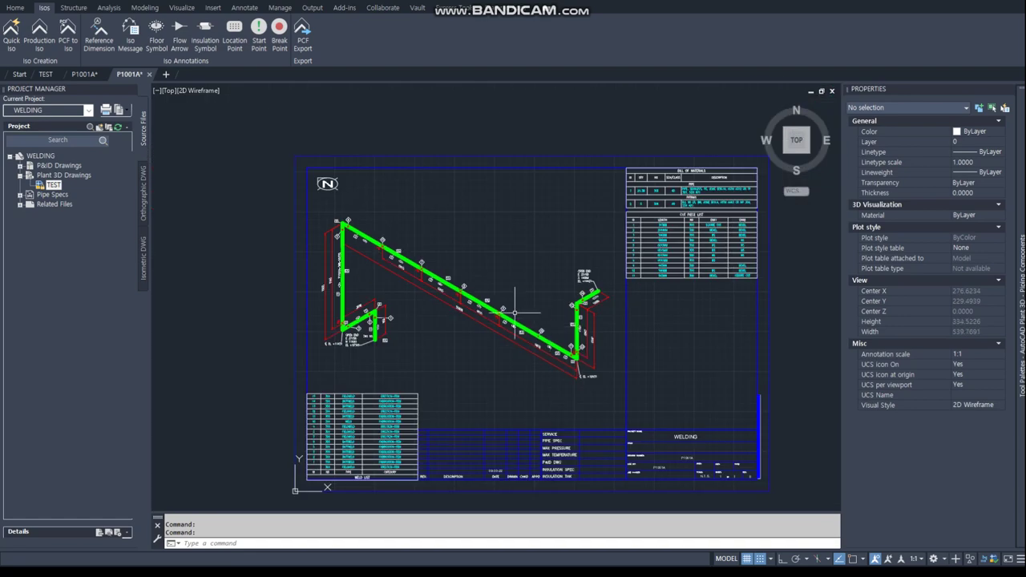
click(148, 73)
click(550, 305)
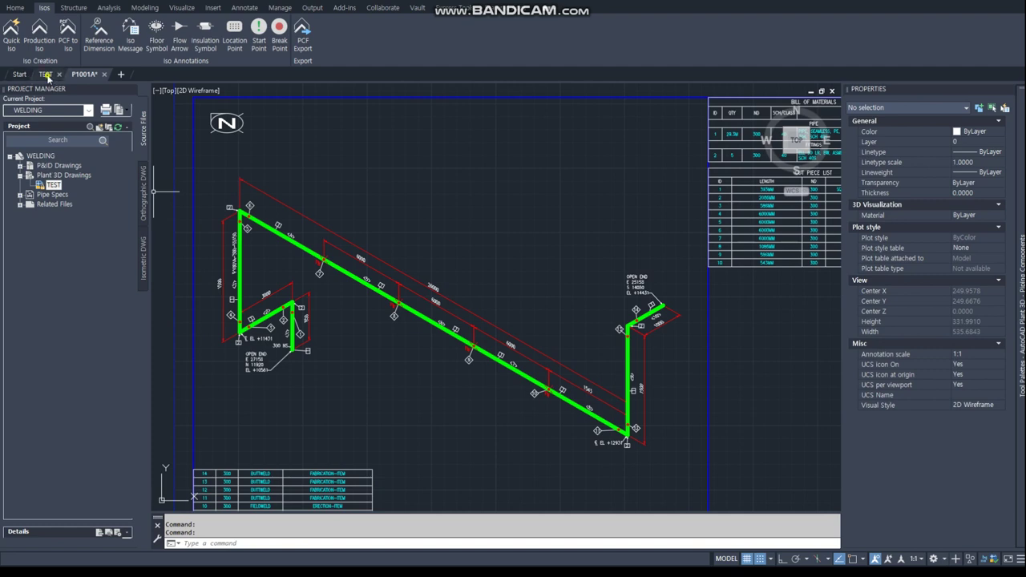
From the TEST model, recreate the P1001A production isometric and open the creation results
click(46, 74)
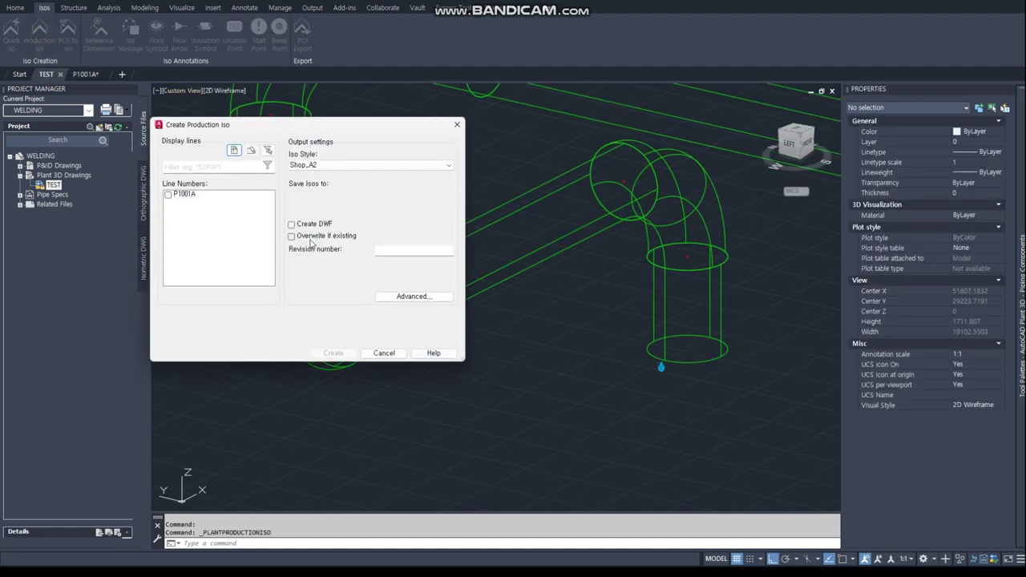
click(168, 194)
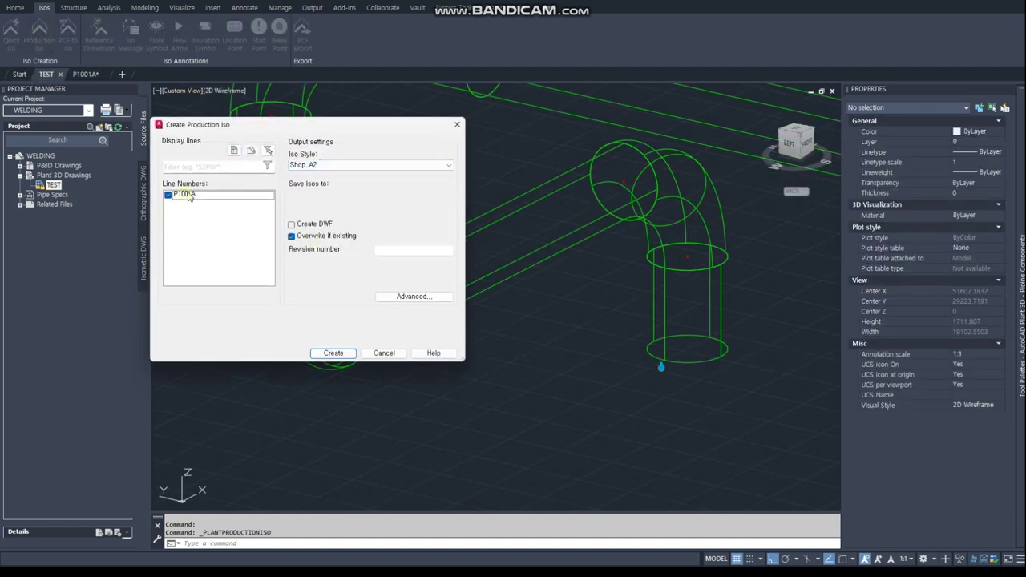
click(343, 354)
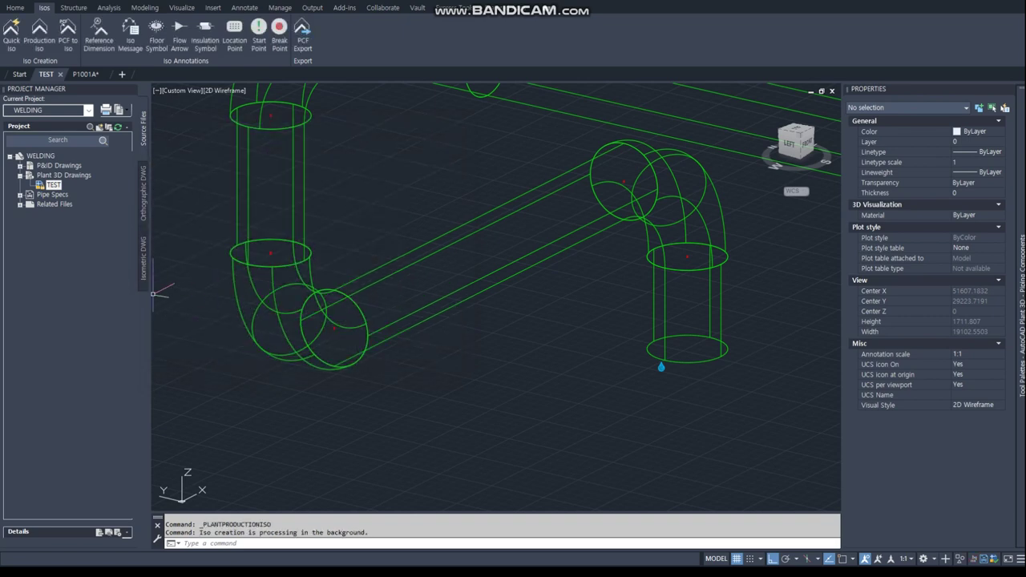
ctrl+scroll(211, 234, down, 2)
ctrl+scroll(211, 234, down, 2)
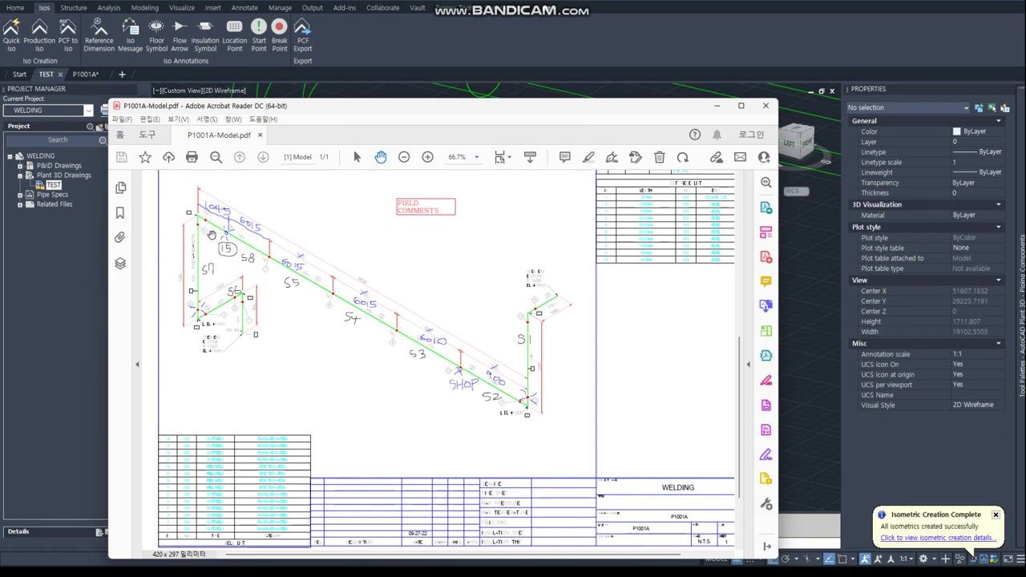
key(alt+F4)
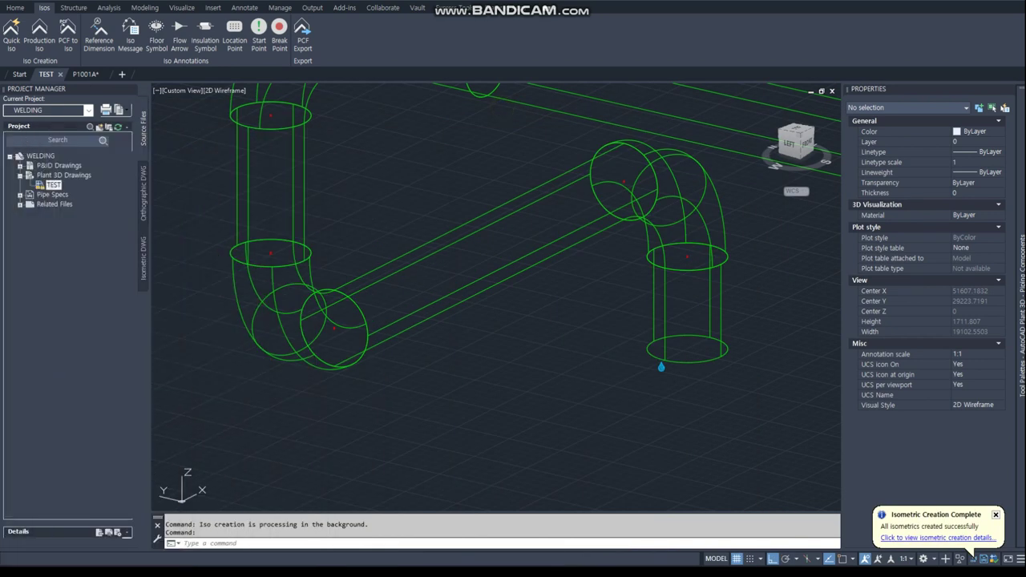
click(908, 539)
Open the new P1001A isometric and inspect its right end and the left loop with welds 4 and 15
click(317, 368)
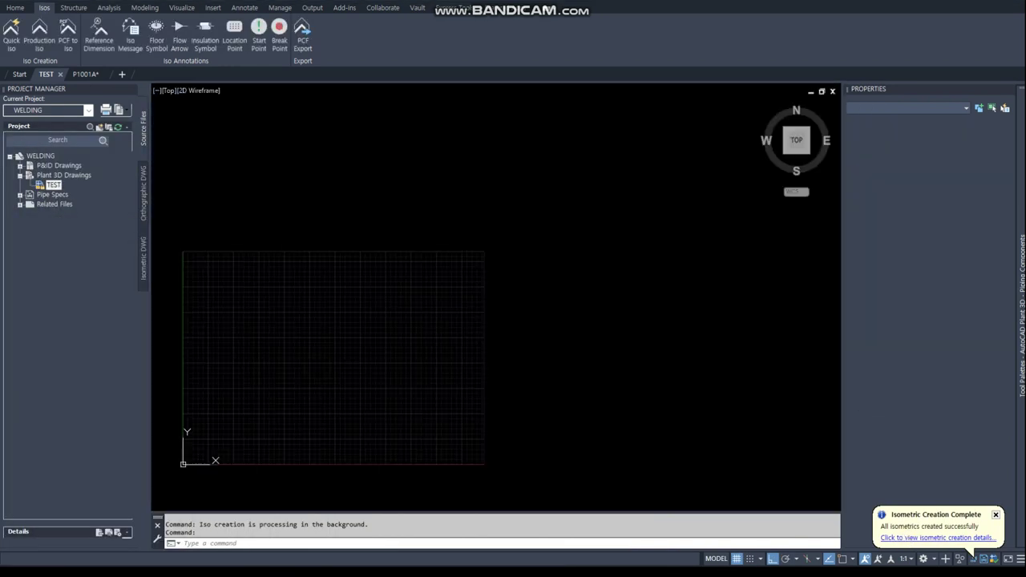
scroll(258, 288, up, 5)
scroll(258, 288, up, 2)
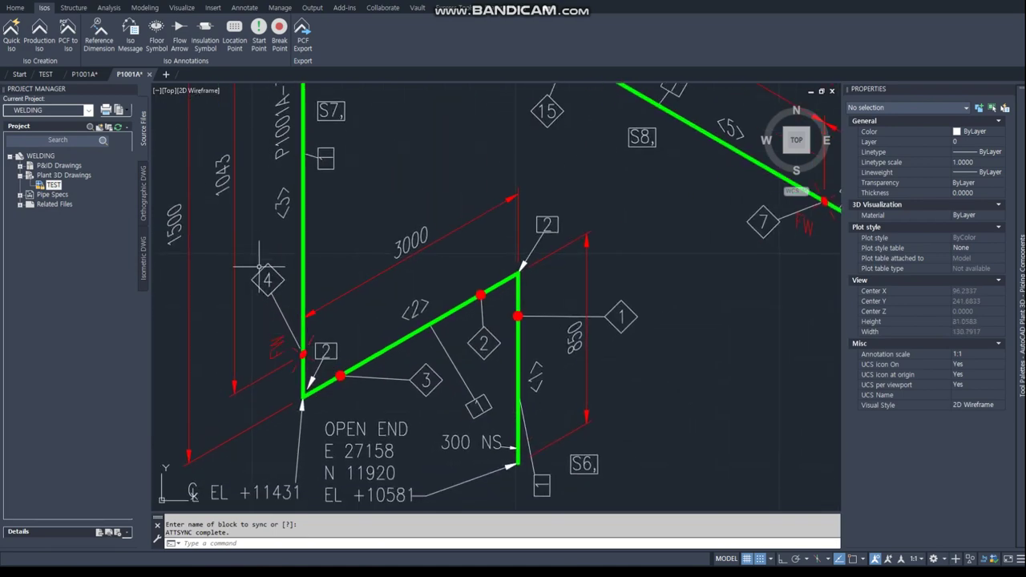
scroll(303, 274, down, 3)
scroll(385, 278, up, 1)
scroll(470, 280, up, 1)
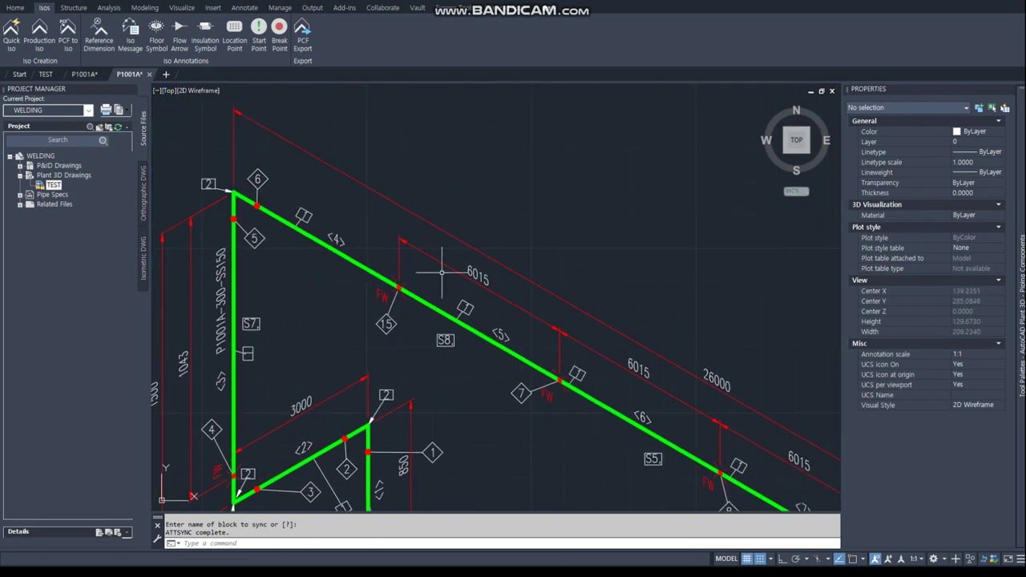
scroll(470, 280, down, 4)
scroll(561, 312, down, 1)
scroll(737, 348, up, 2)
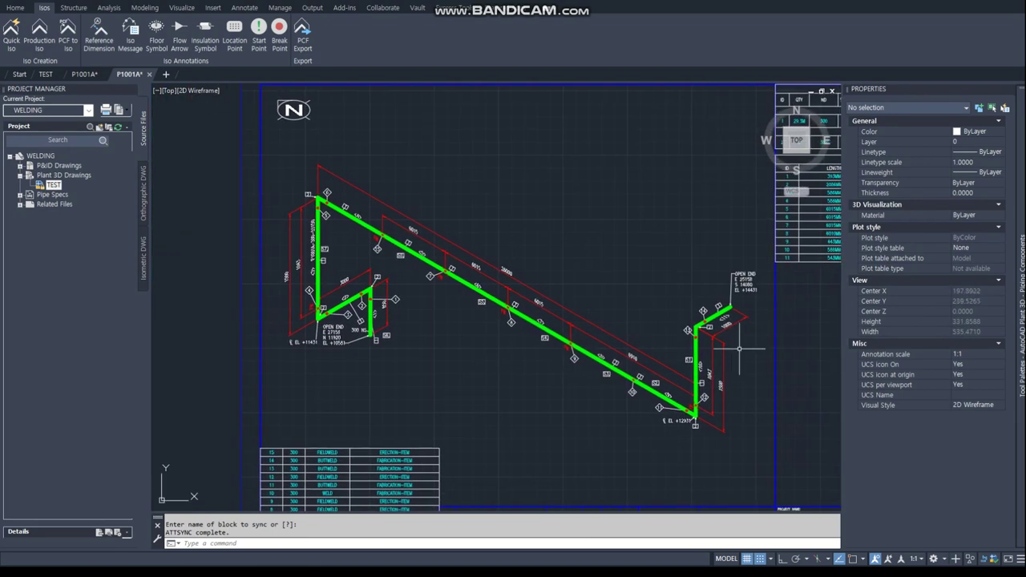
scroll(713, 313, up, 3)
middle_drag(500, 472, 555, 366)
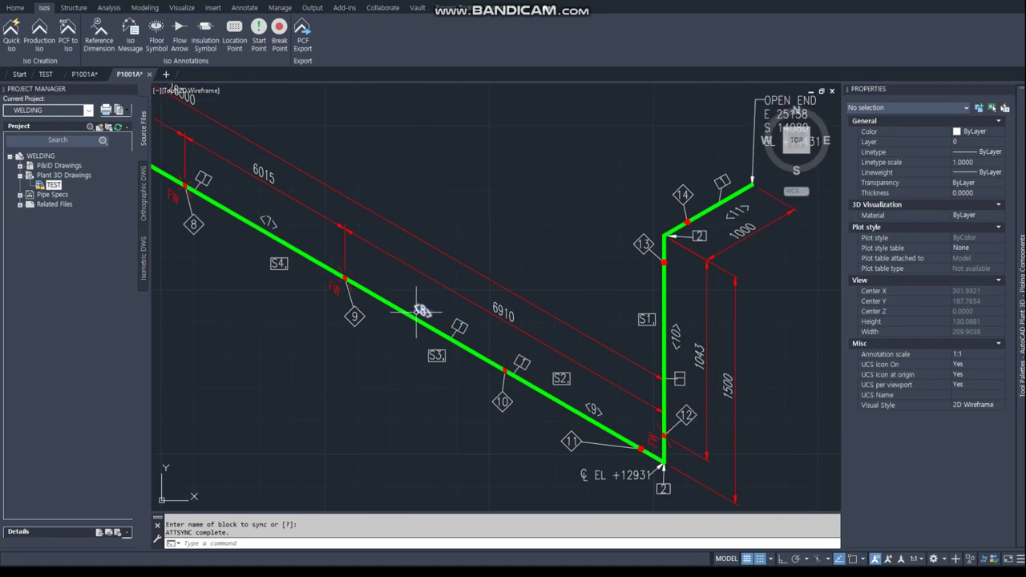
mouse_move(313, 247)
middle_down()
mouse_move(456, 370)
mouse_move(600, 360)
middle_up()
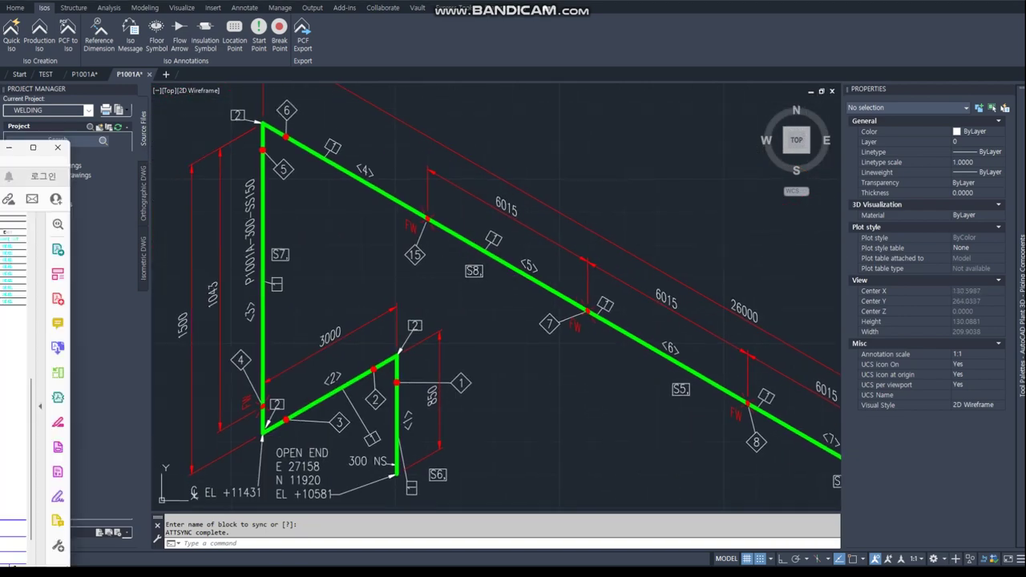
Check against the marked-up PDF, fit the whole sheet, and place the PDF beside the isometric
click(21, 241)
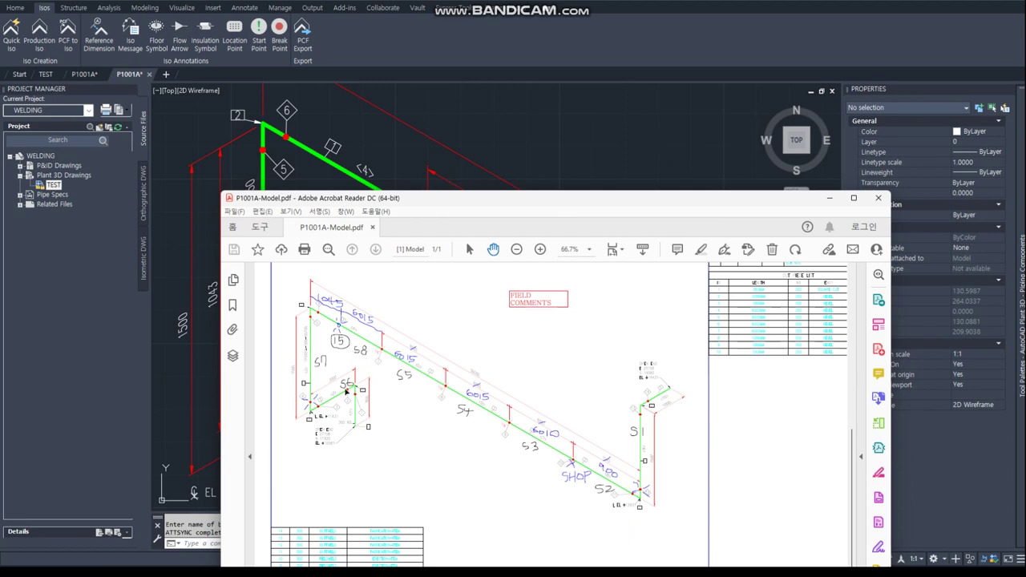
key(alt+Tab)
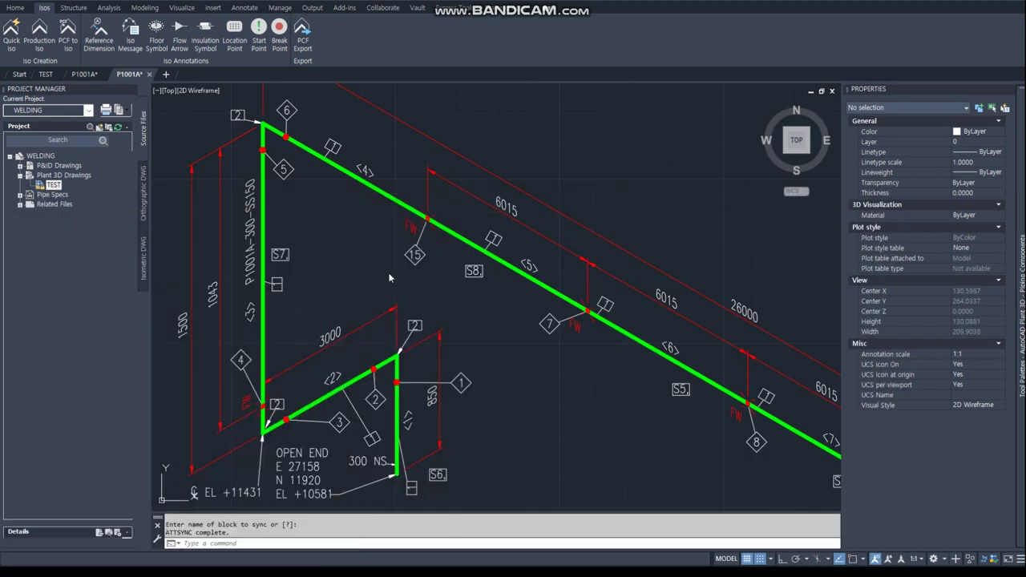
middle_drag(331, 378, 365, 302)
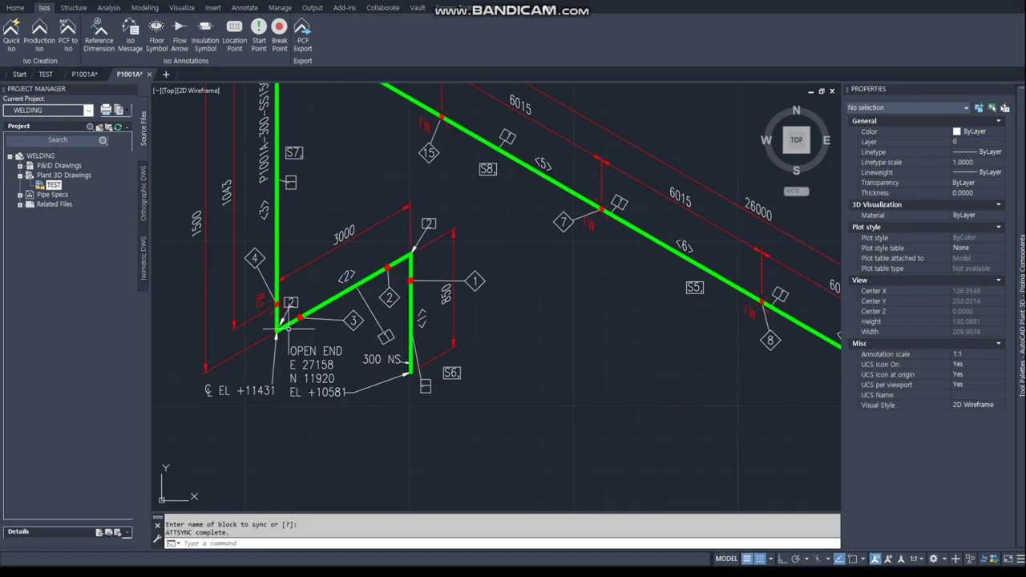
middle_click(451, 373)
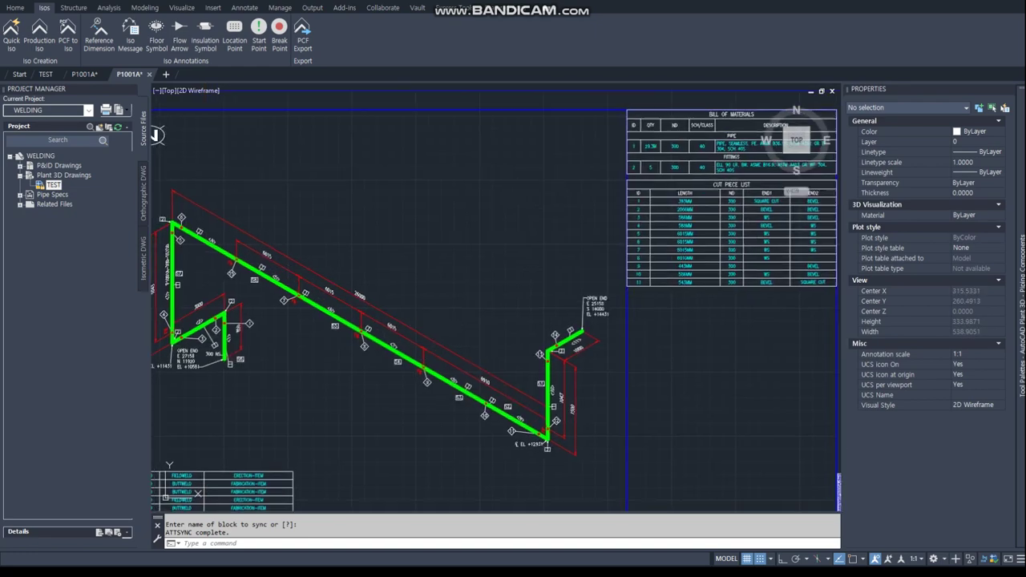
drag(232, 149, 944, 128)
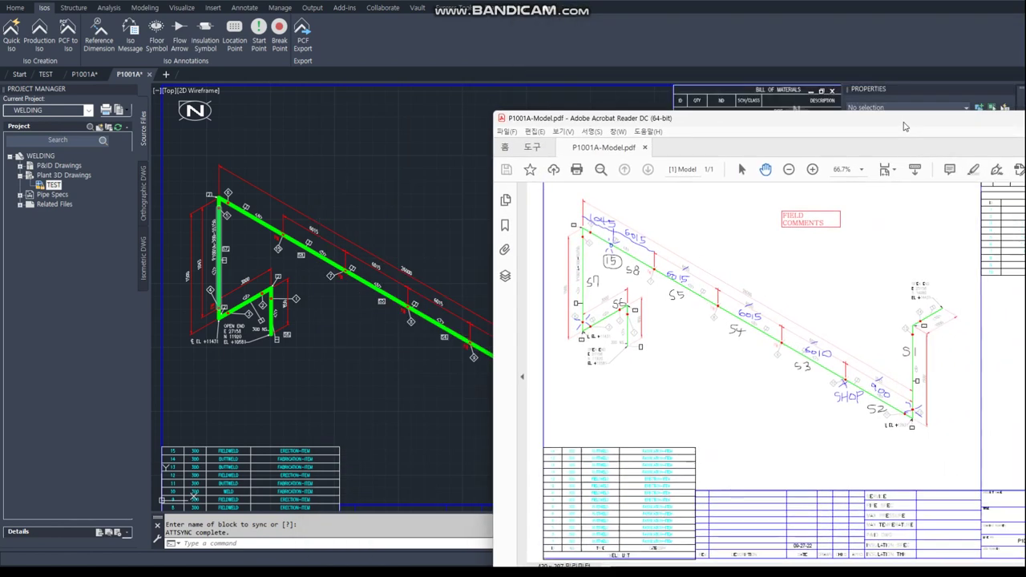